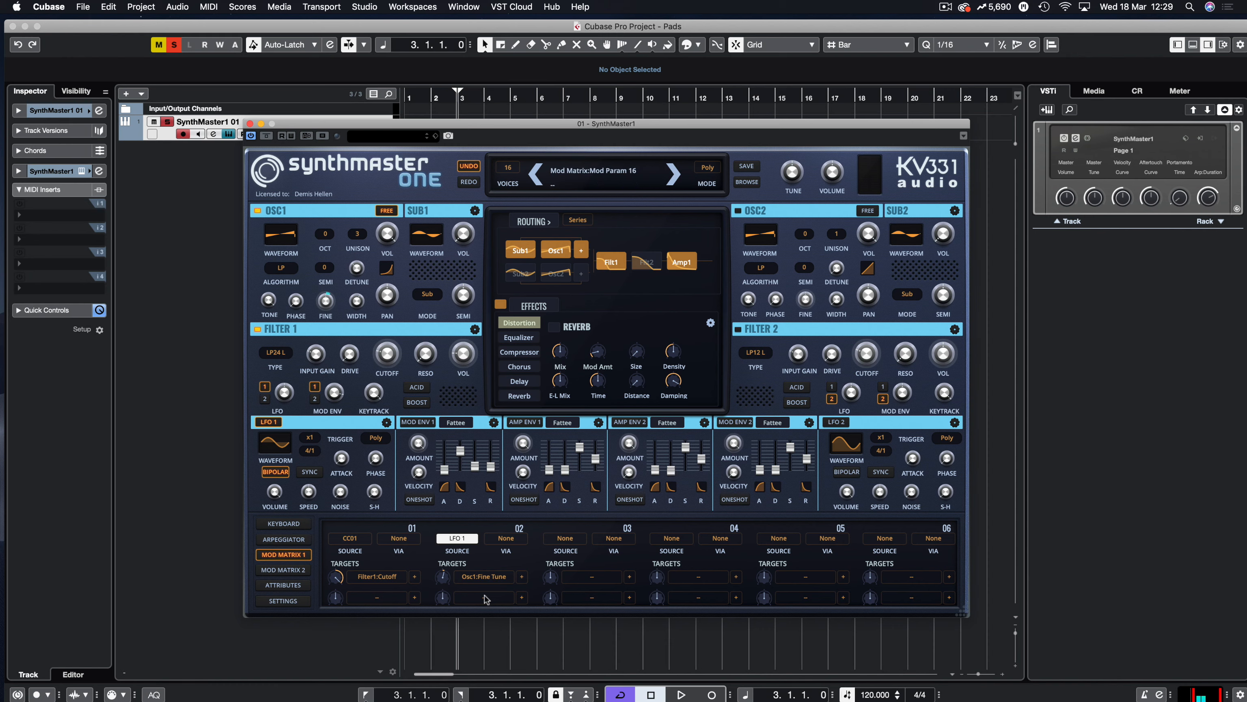
Add Osc1 Phase as the second target of LFO 1 in modulation slot 02, with an amount of about 12.09
{"action": "left_click_drag", "start_coordinate": [292, 295], "coordinate": [303, 277]}
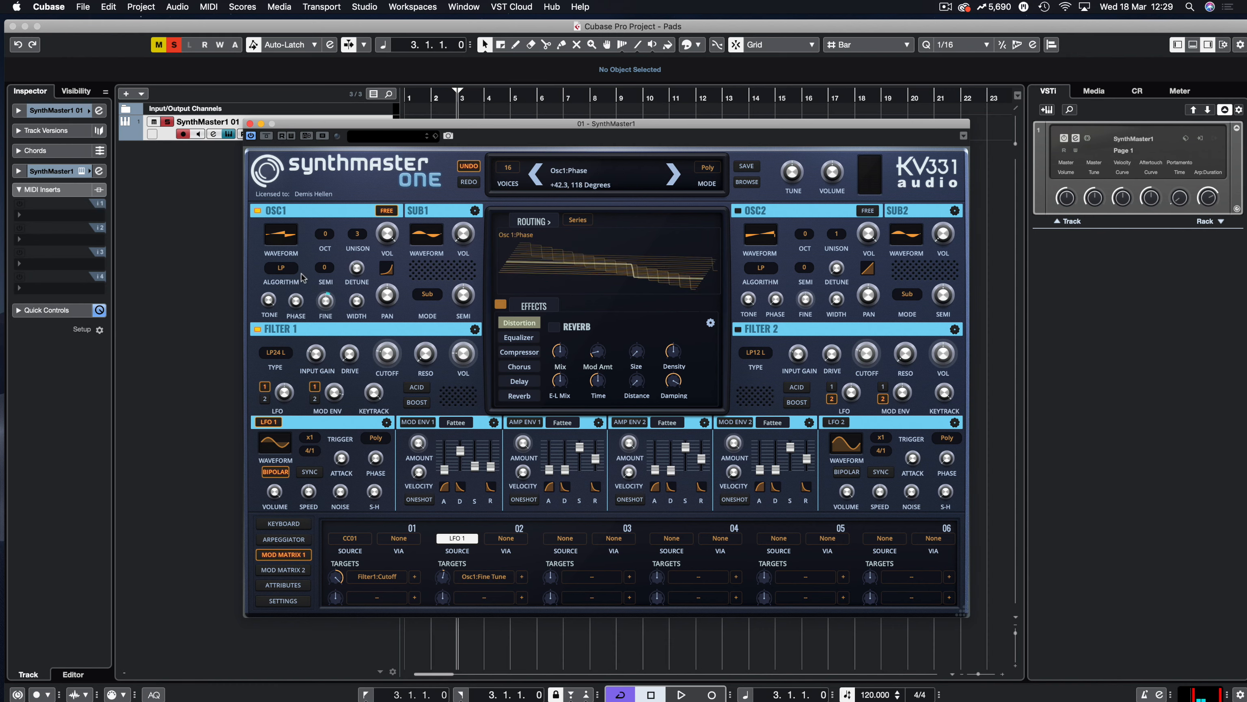
{"action": "left_click_drag", "start_coordinate": [521, 598], "coordinate": [296, 301]}
{"action": "left_click_drag", "start_coordinate": [445, 603], "coordinate": [448, 598]}
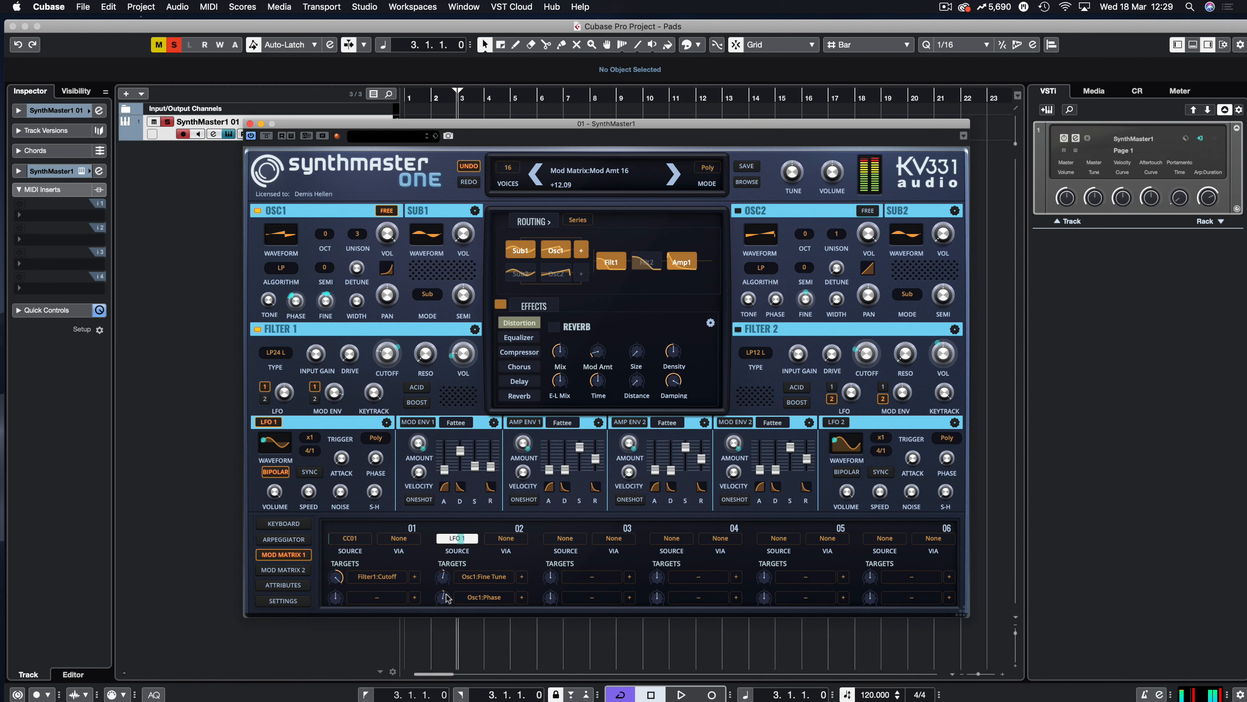
Raise the decay of Amp Env 1 to maximum with about 76 ms release, and set the LFO 1 trigger to Global
{"action": "left_click", "coordinate": [283, 523]}
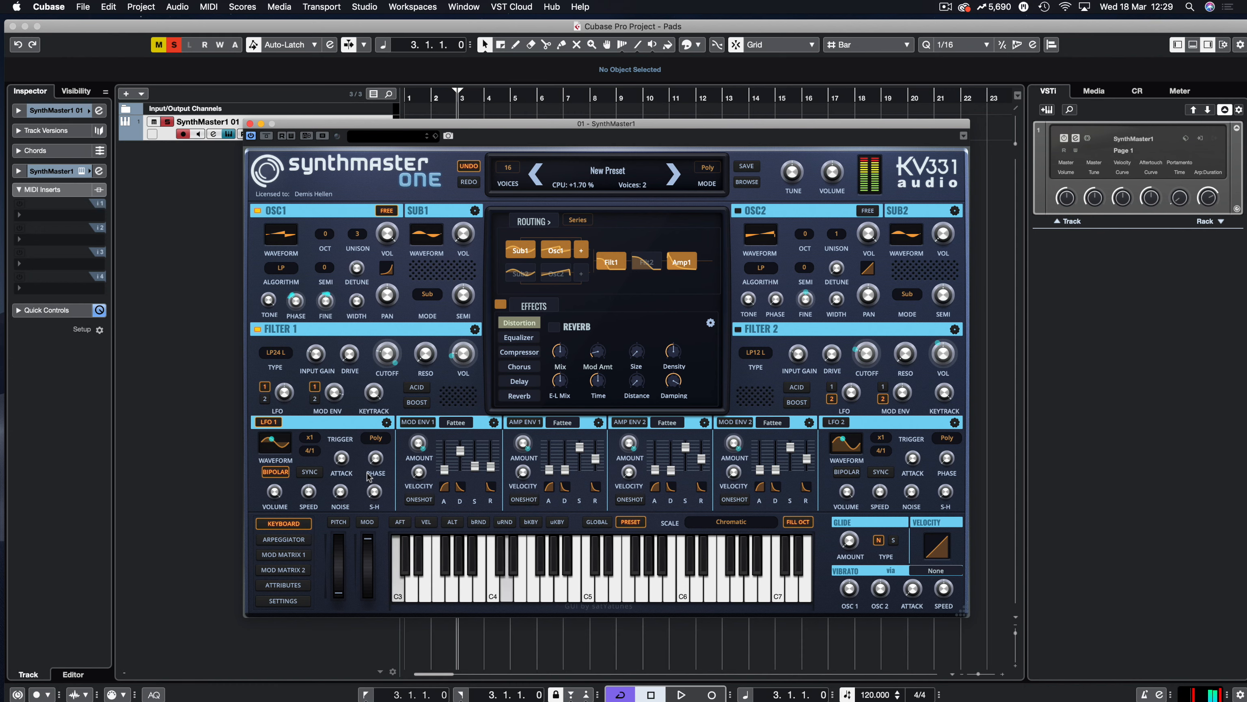
{"action": "left_click_drag", "start_coordinate": [564, 470], "coordinate": [565, 447]}
{"action": "left_click_drag", "start_coordinate": [595, 459], "coordinate": [596, 456]}
{"action": "left_click_drag", "start_coordinate": [595, 486], "coordinate": [600, 471]}
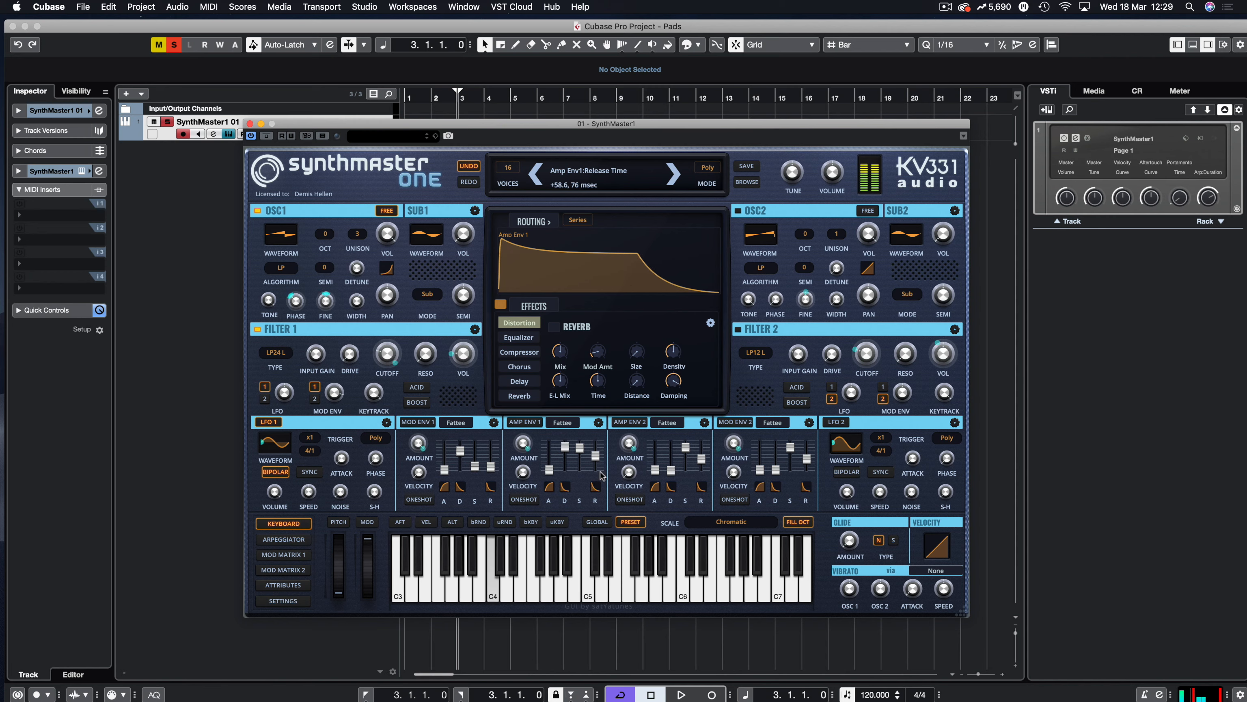
{"action": "left_click_drag", "start_coordinate": [595, 455], "coordinate": [565, 439]}
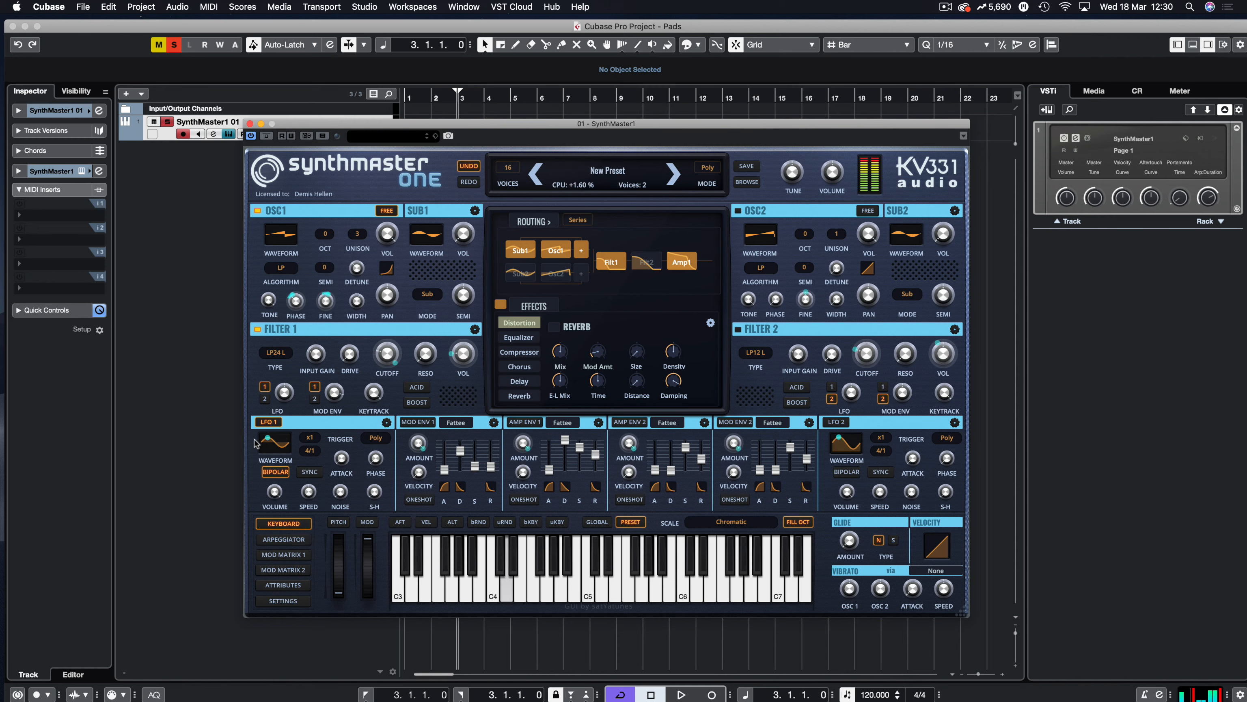
{"action": "left_click", "coordinate": [375, 438]}
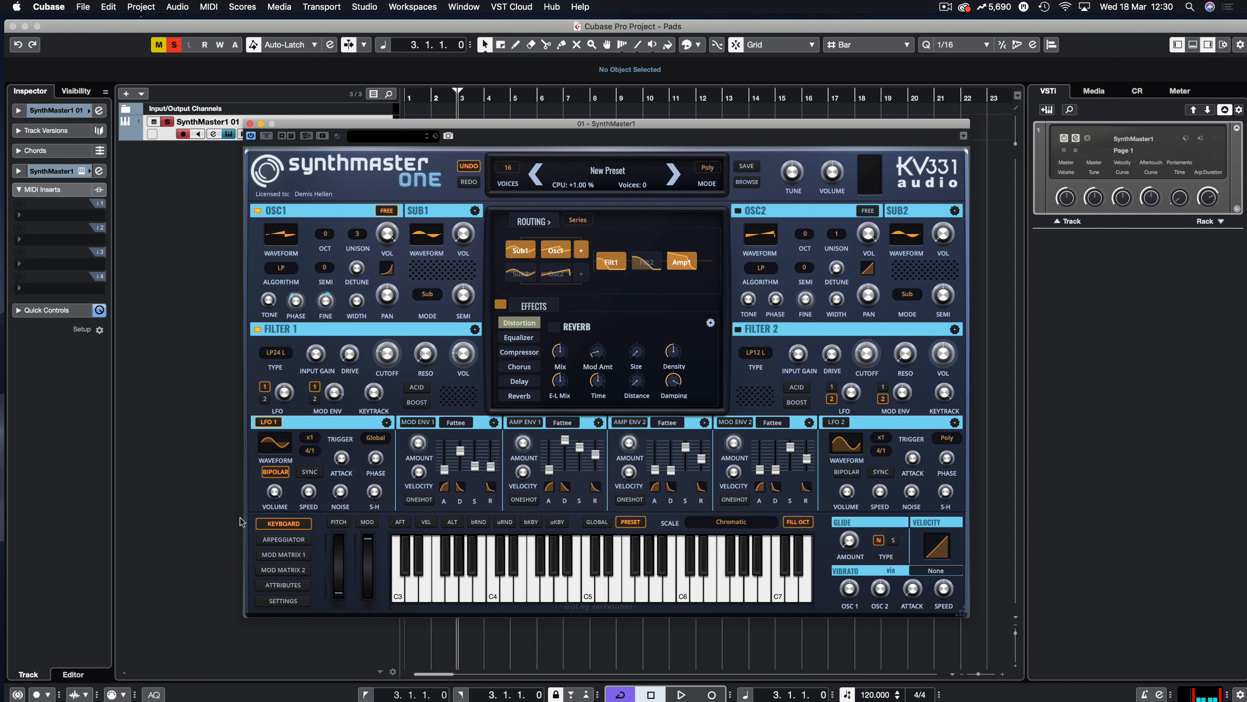
Move the synth window below the track and record a MIDI melody on the SynthMaster1 01 track from bar 3
{"action": "left_click_drag", "start_coordinate": [606, 123], "coordinate": [593, 162]}
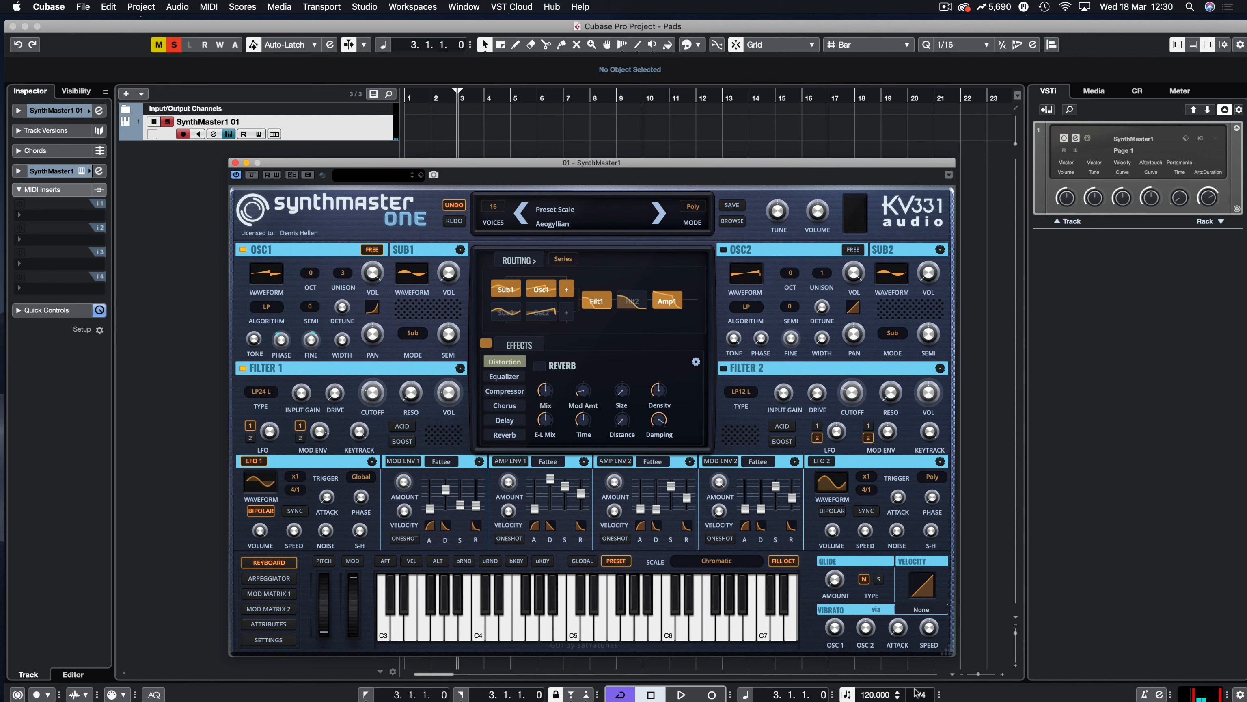
{"action": "mouse_move", "coordinate": [939, 697]}
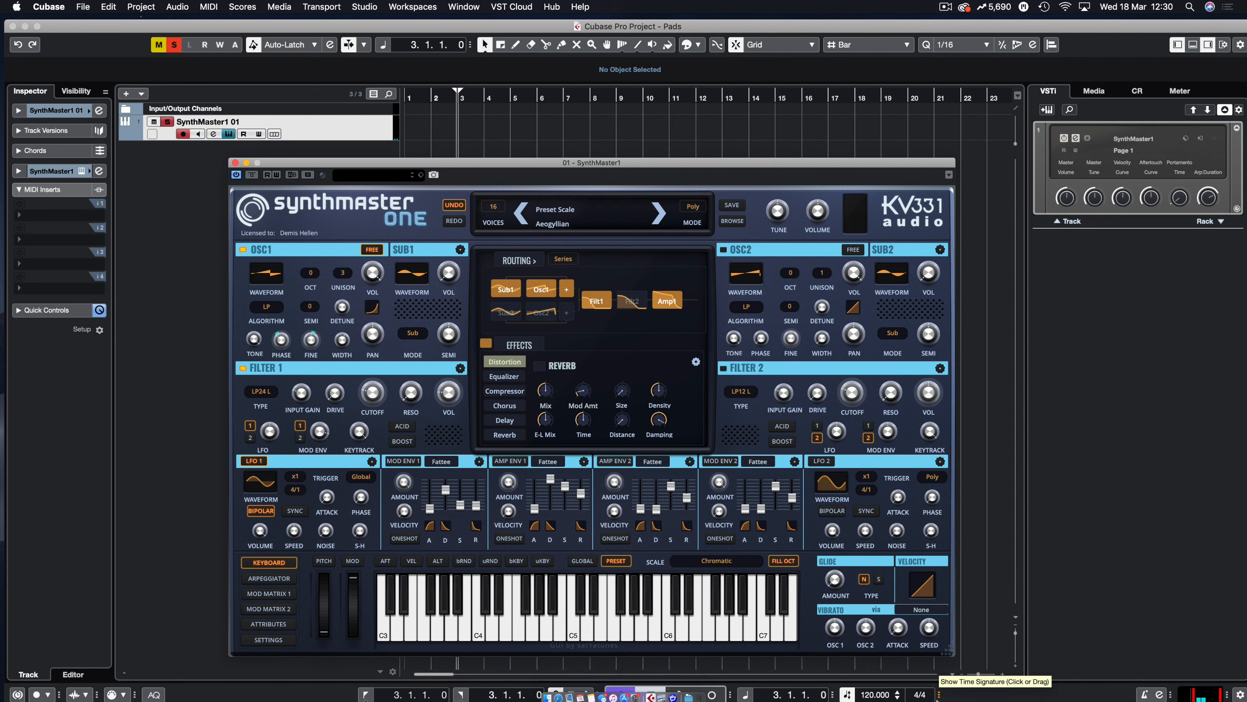
{"action": "left_click", "coordinate": [711, 694]}
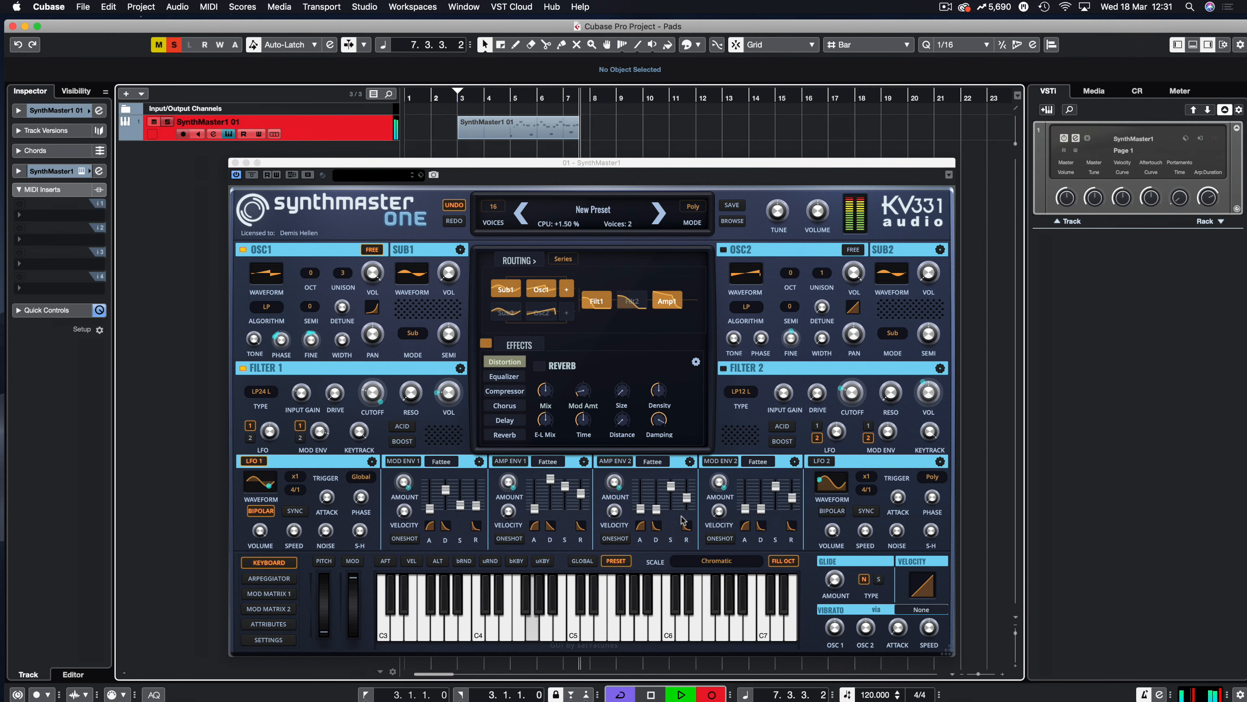
{"action": "key", "text": "space"}
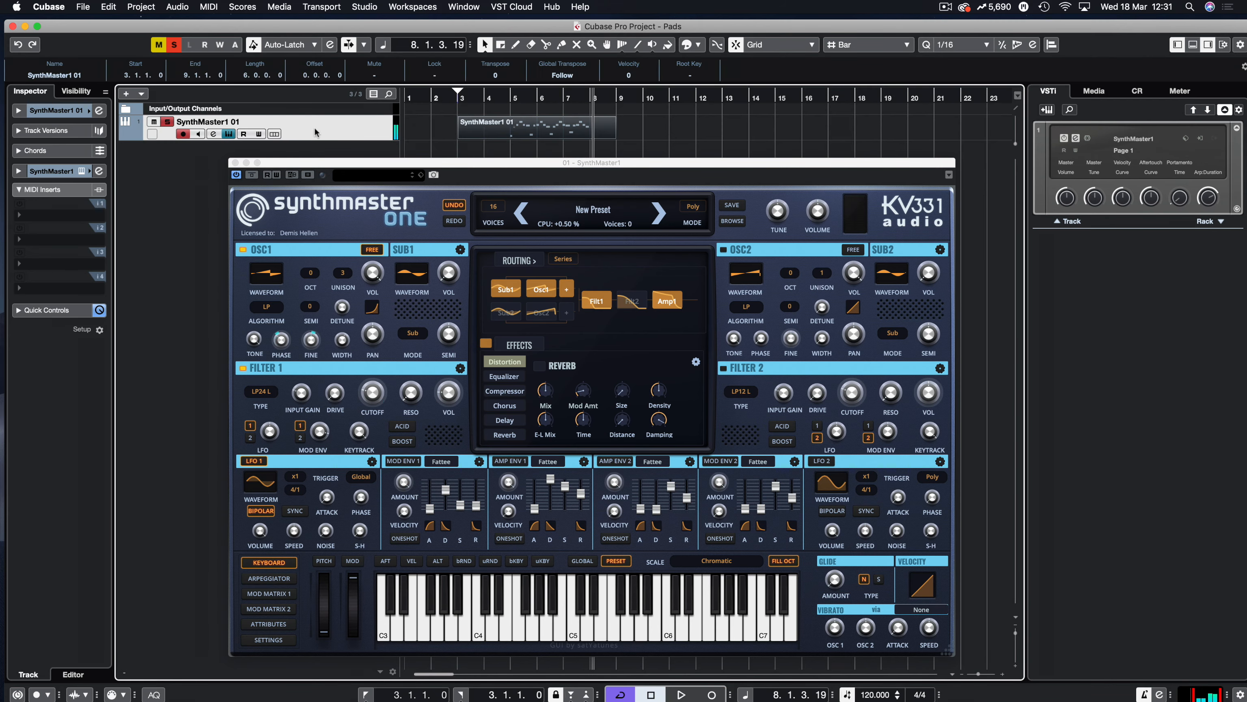
Open the recorded part in the Key Editor and quantize all its notes to 1/16
{"action": "key", "text": "Return"}
{"action": "left_click", "coordinate": [237, 163]}
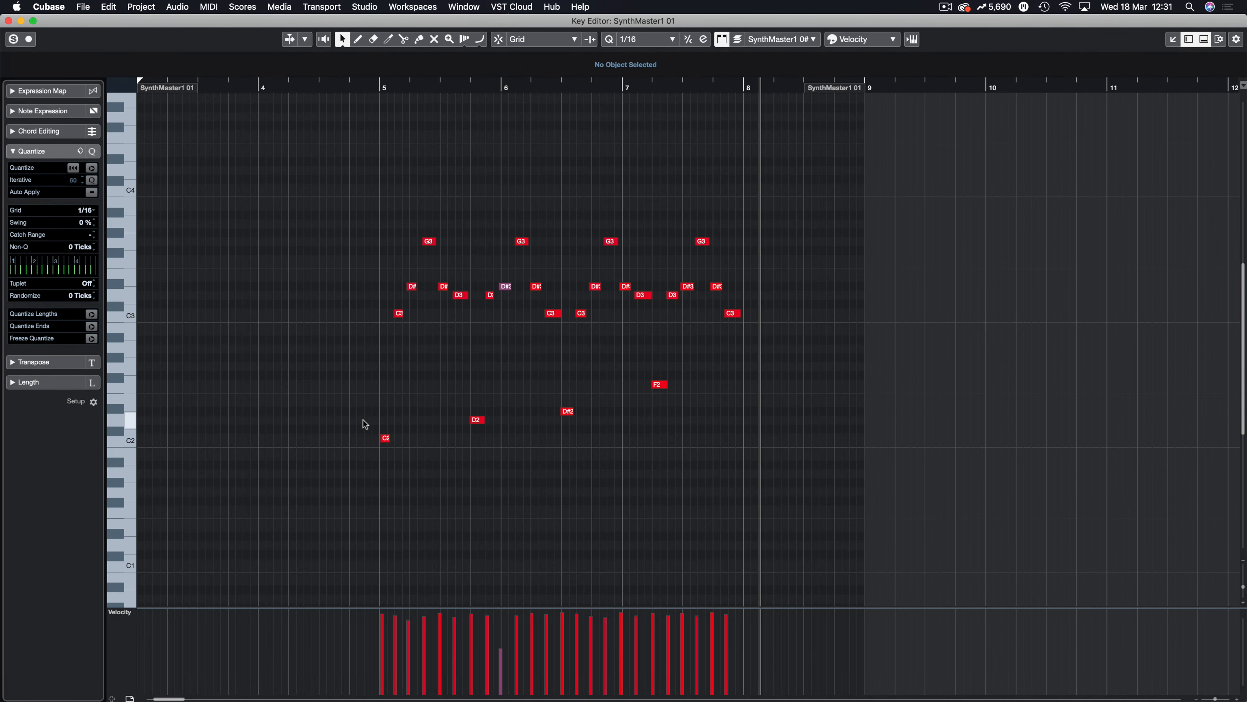
{"action": "key", "text": "super+a"}
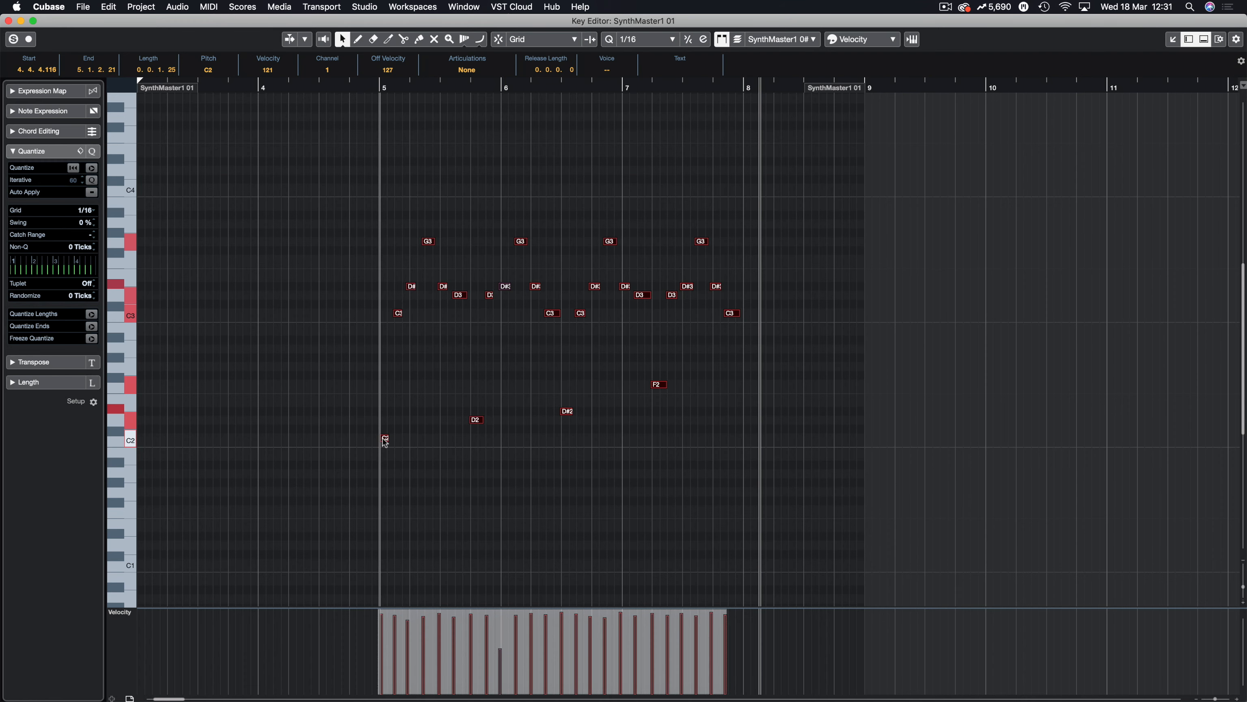
{"action": "key", "text": "q"}
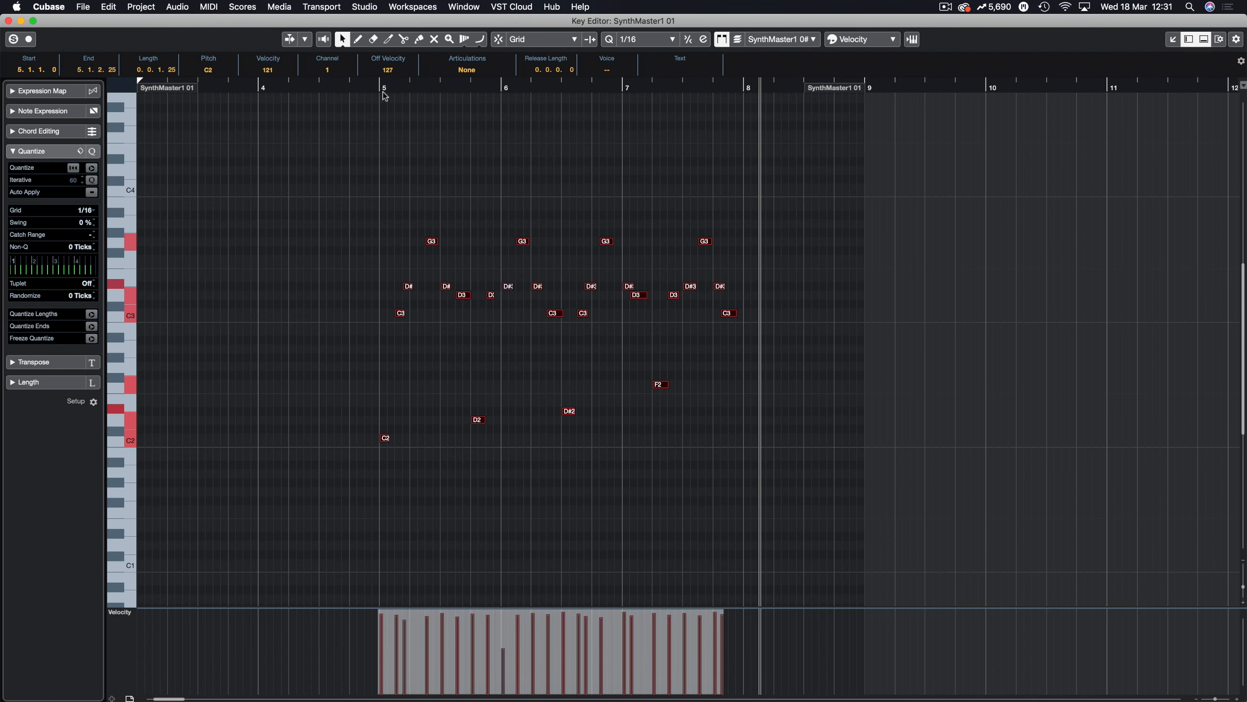
Set the loop range from bar 5 to bar 8, turn on snapping and play the loop
{"action": "left_click_drag", "start_coordinate": [380, 82], "coordinate": [744, 87]}
{"action": "key", "text": "j"}
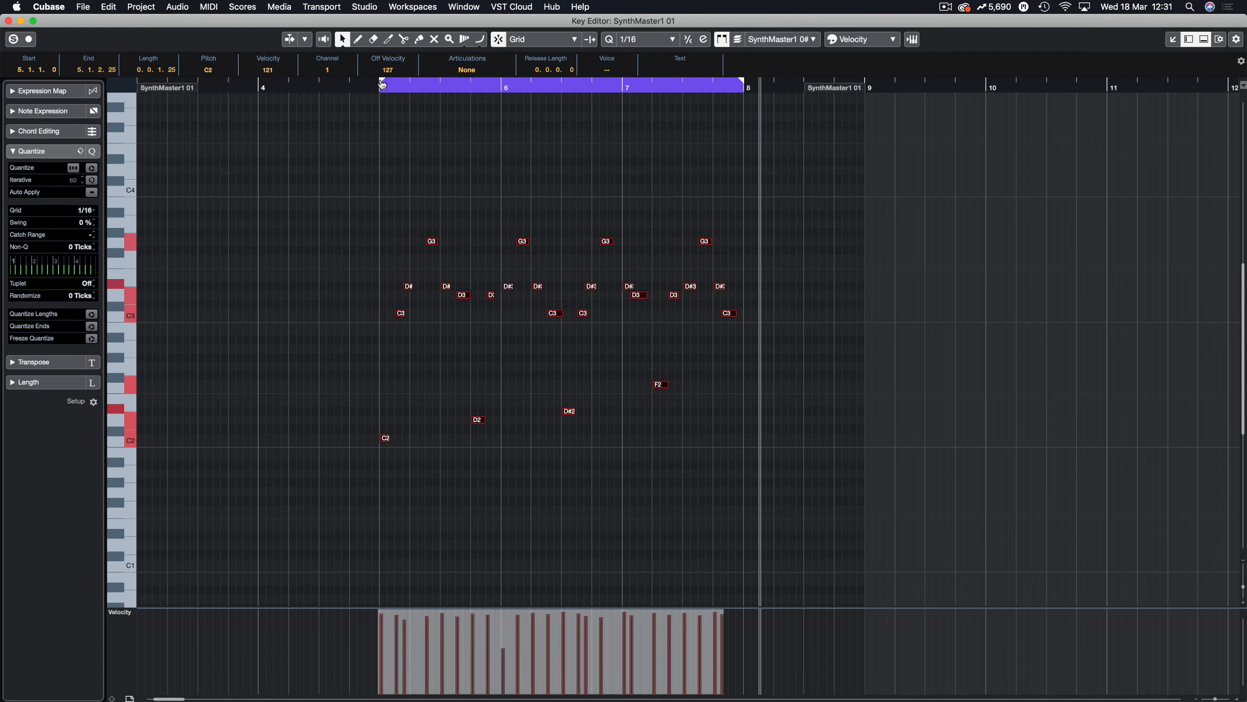
{"action": "left_click", "coordinate": [587, 180]}
{"action": "key", "text": "space"}
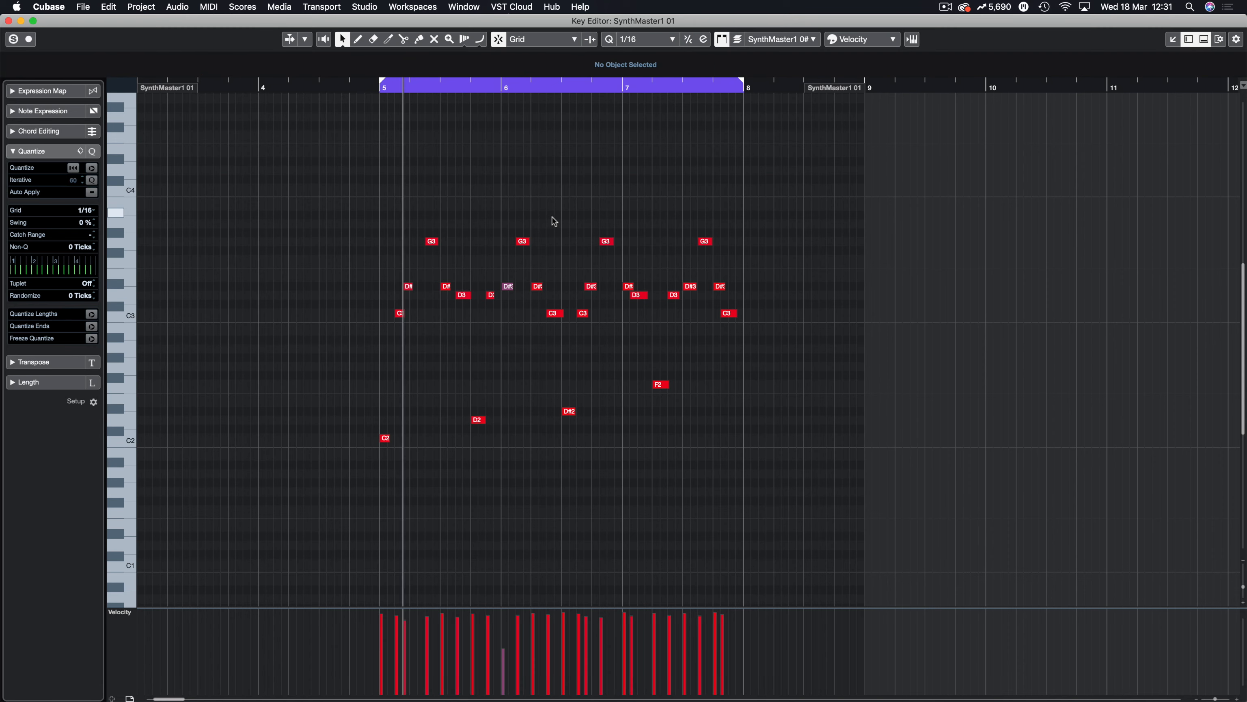
Move the first D#3 note to 5.2.1.0 and stop playback
{"action": "left_click", "coordinate": [410, 286]}
{"action": "left_click_drag", "start_coordinate": [416, 289], "coordinate": [424, 289]}
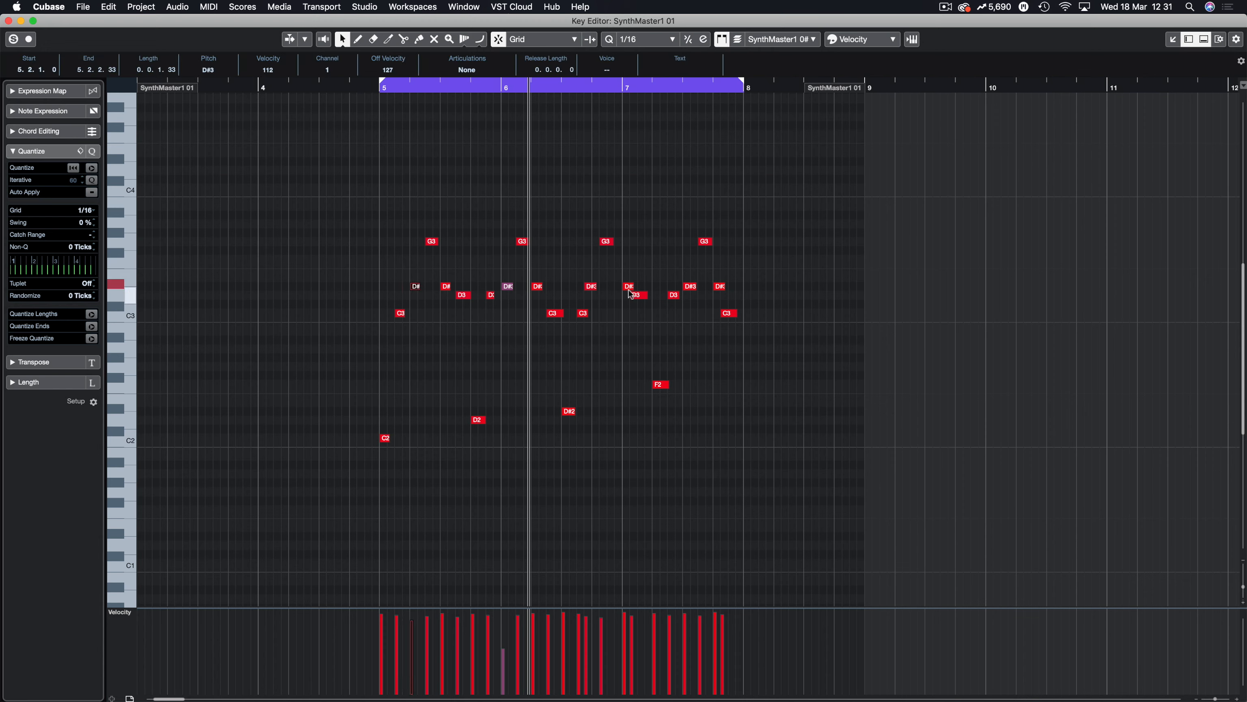
{"action": "key", "text": "space"}
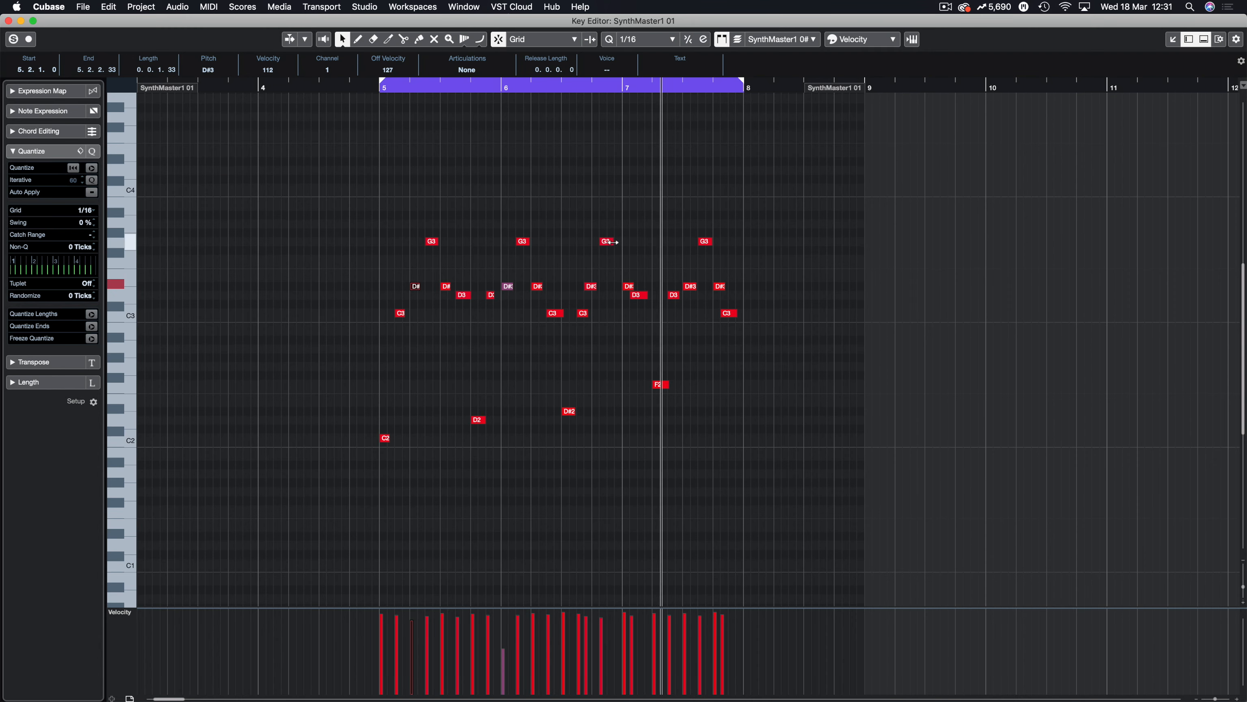
Delete every note after the first six-note figure of the melody
{"action": "left_click_drag", "start_coordinate": [765, 192], "coordinate": [505, 451]}
{"action": "key", "text": "Delete"}
{"action": "left_click_drag", "start_coordinate": [531, 252], "coordinate": [477, 439]}
{"action": "key", "text": "Delete"}
Copy the six-note figure to beat 5.4 and duplicate it twice more up to bar 8, then play it back
{"action": "left_click_drag", "start_coordinate": [502, 193], "coordinate": [333, 493]}
{"action": "left_click_drag", "start_coordinate": [384, 438], "coordinate": [476, 435]}
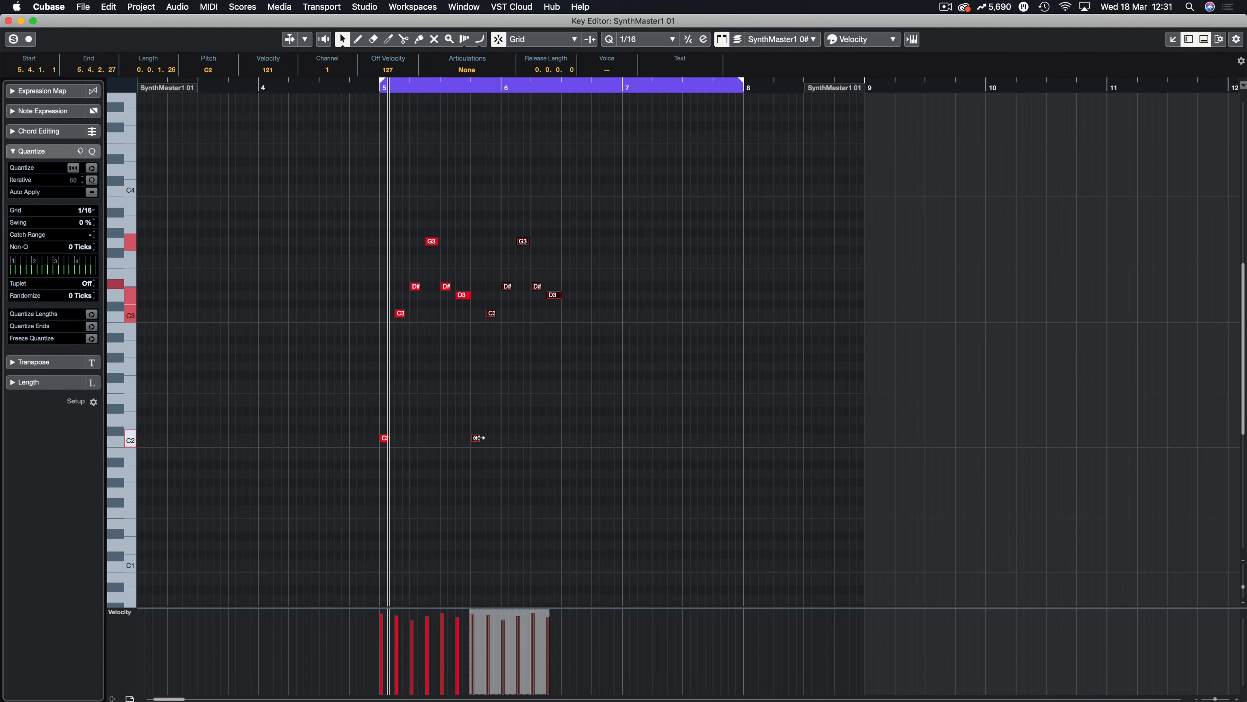
{"action": "key", "text": "super+d"}
{"action": "key", "text": "super+d"}
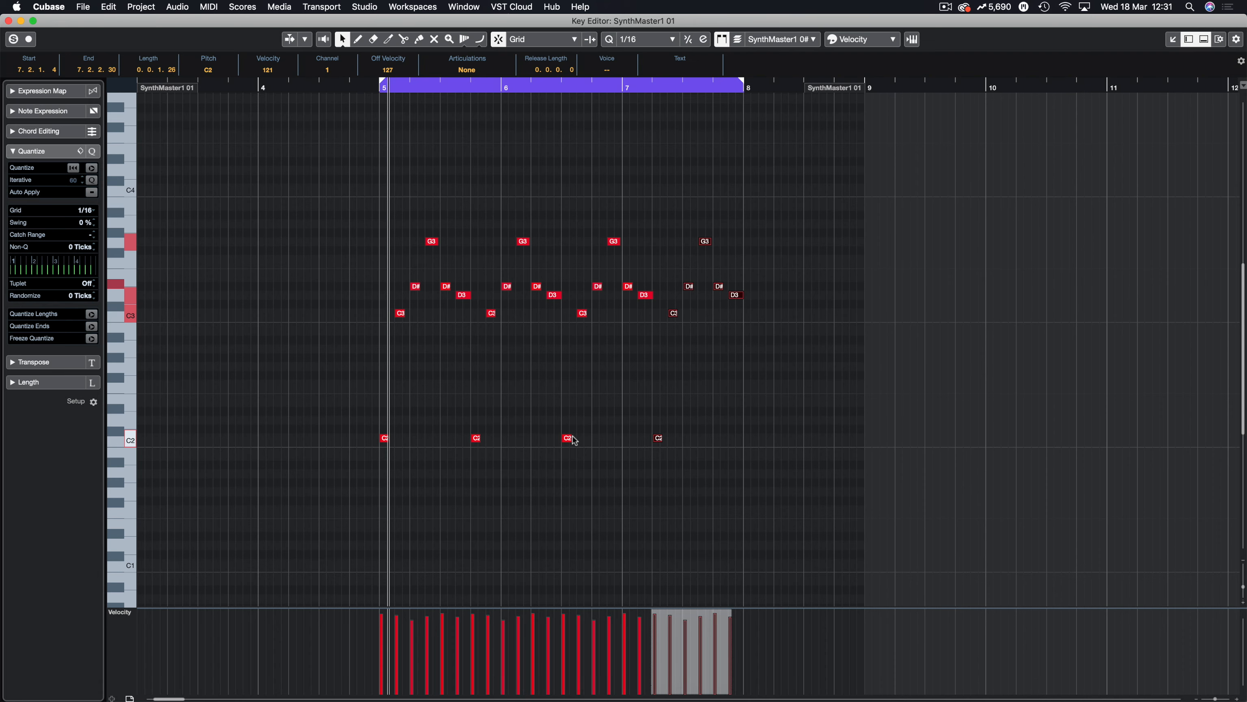
{"action": "key", "text": "space"}
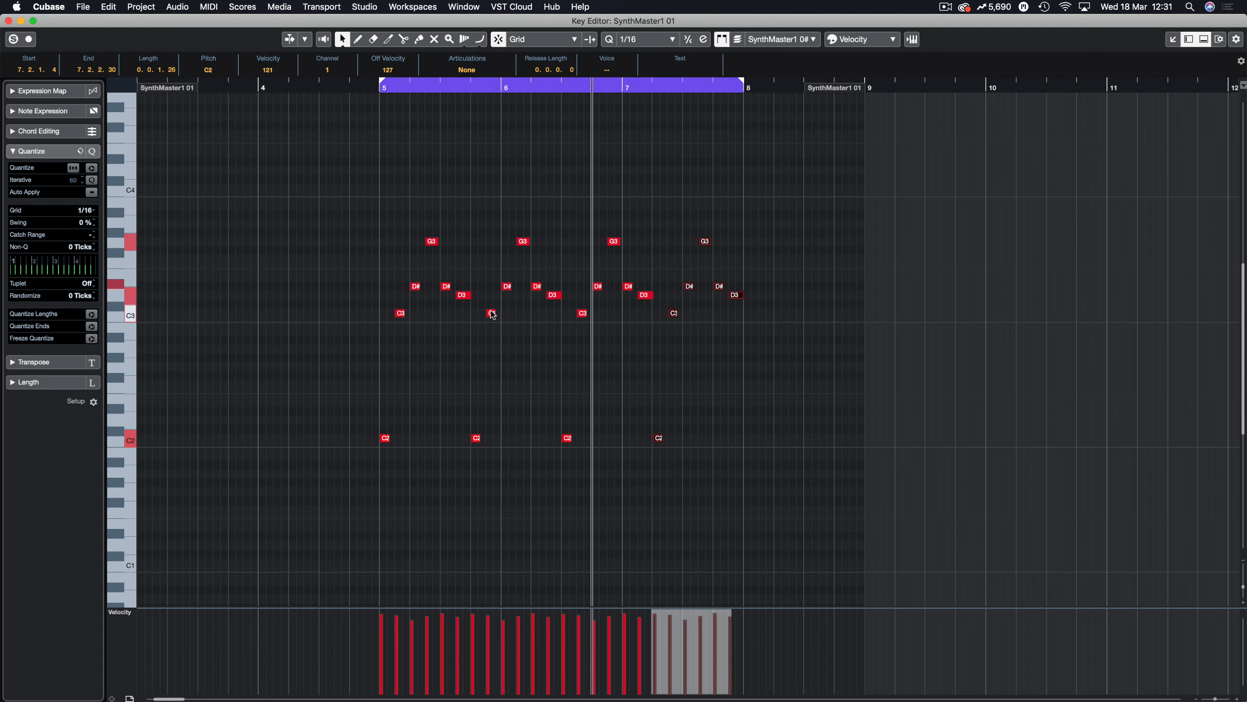
Raise the C3 notes in the second and fourth figures to D3
{"action": "left_click", "coordinate": [499, 332]}
{"action": "left_click", "coordinate": [493, 314]}
{"action": "key", "text": "Up"}
{"action": "key", "text": "Up"}
{"action": "left_click", "coordinate": [674, 313]}
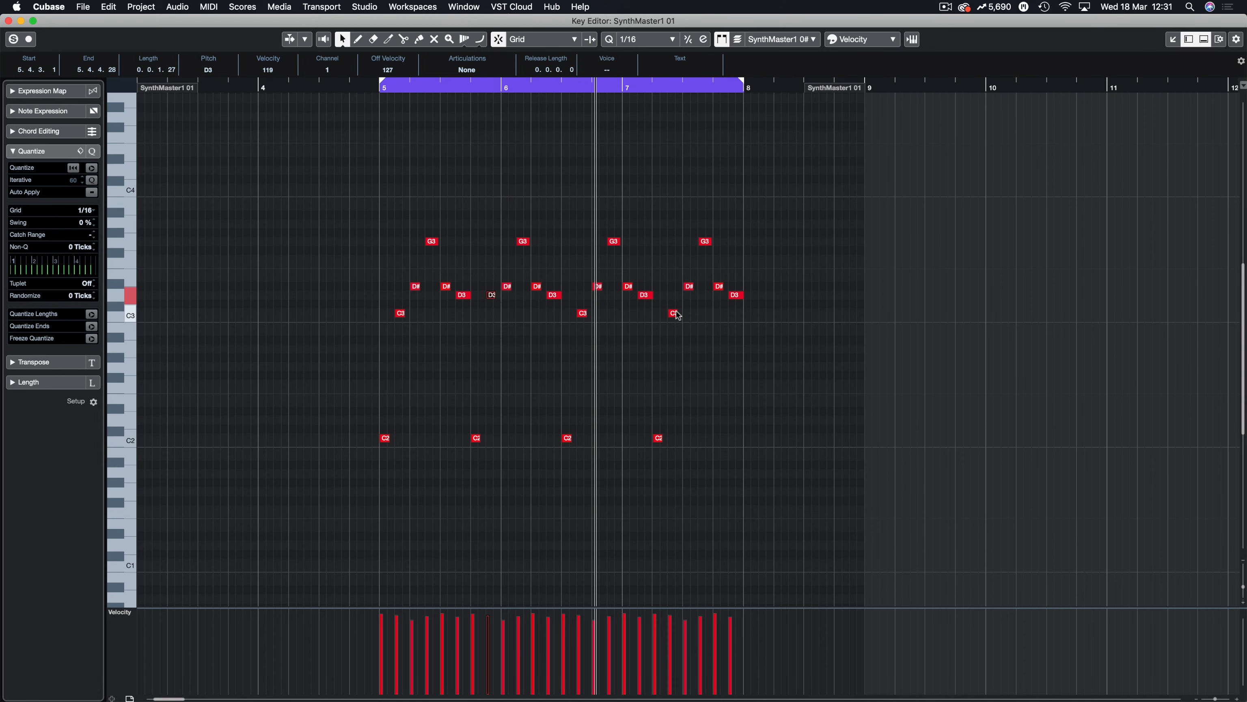
{"action": "key", "text": "Up"}
{"action": "key", "text": "Up"}
Transpose the bass notes of the second, third and fourth figures to D2, D#2 and F2
{"action": "left_click_drag", "start_coordinate": [685, 416], "coordinate": [459, 470]}
{"action": "key", "text": "Up"}
{"action": "key", "text": "Up"}
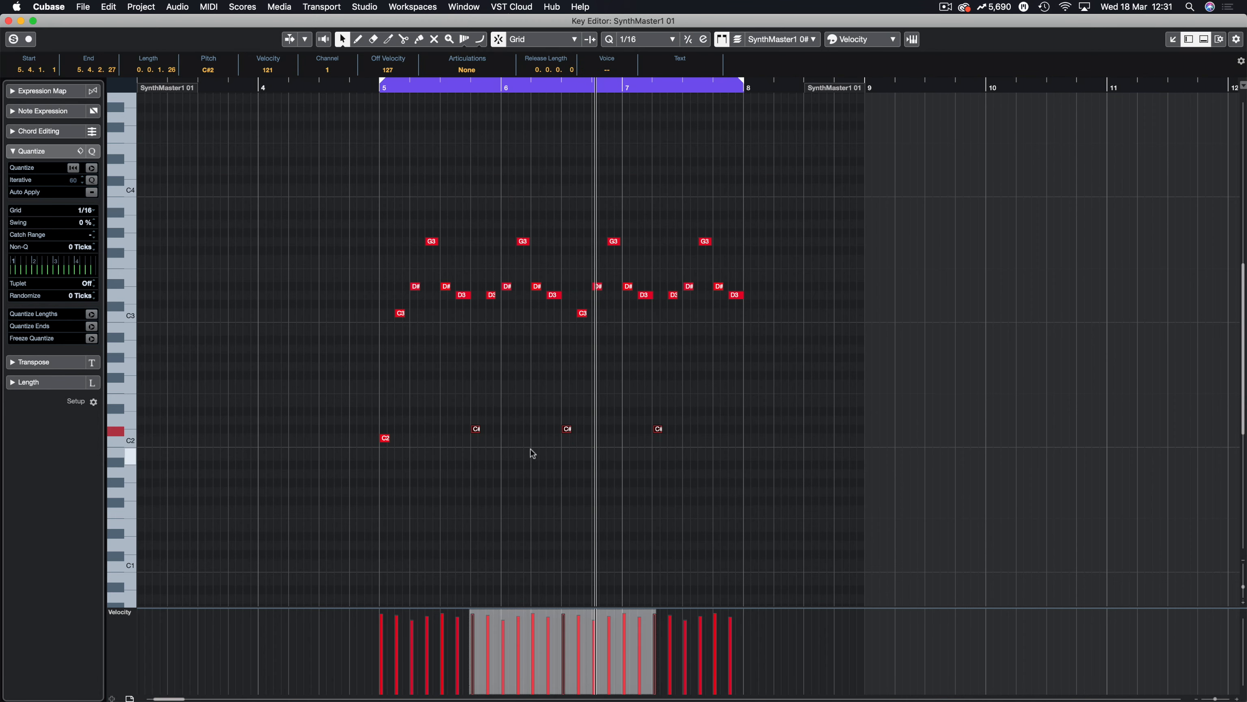
{"action": "left_click_drag", "start_coordinate": [705, 379], "coordinate": [557, 449]}
{"action": "key", "text": "Up"}
{"action": "left_click", "coordinate": [657, 411]}
{"action": "key", "text": "Up"}
{"action": "key", "text": "Up"}
Quantize the positions and lengths of all notes to the 1/16 grid
{"action": "key", "text": "super+a"}
{"action": "key", "text": "q"}
{"action": "left_click", "coordinate": [91, 314]}
Shorten the G3 notes and the long D3 notes to a length of 0.0.1.0
{"action": "left_click_drag", "start_coordinate": [434, 218], "coordinate": [734, 252]}
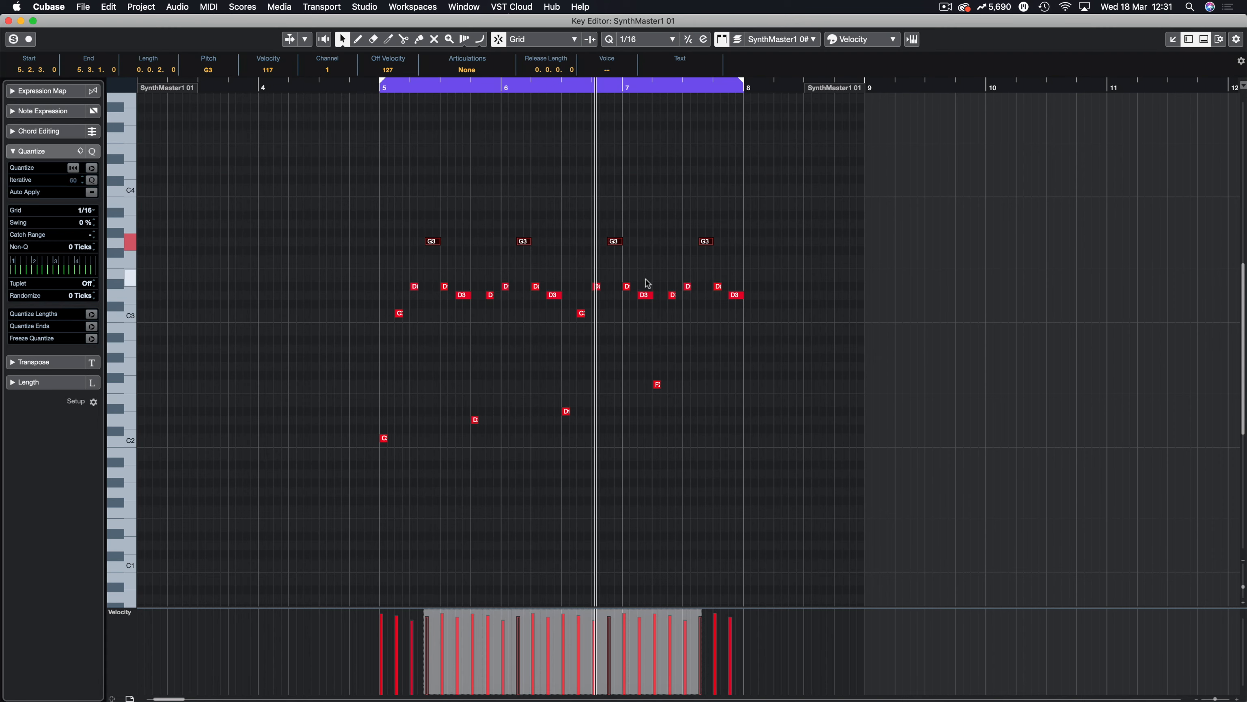
{"action": "left_click", "coordinate": [645, 295], "text": "shift"}
{"action": "left_click", "coordinate": [735, 295], "text": "shift"}
{"action": "left_click", "coordinate": [553, 295], "text": "shift"}
{"action": "left_click", "coordinate": [462, 295], "text": "shift"}
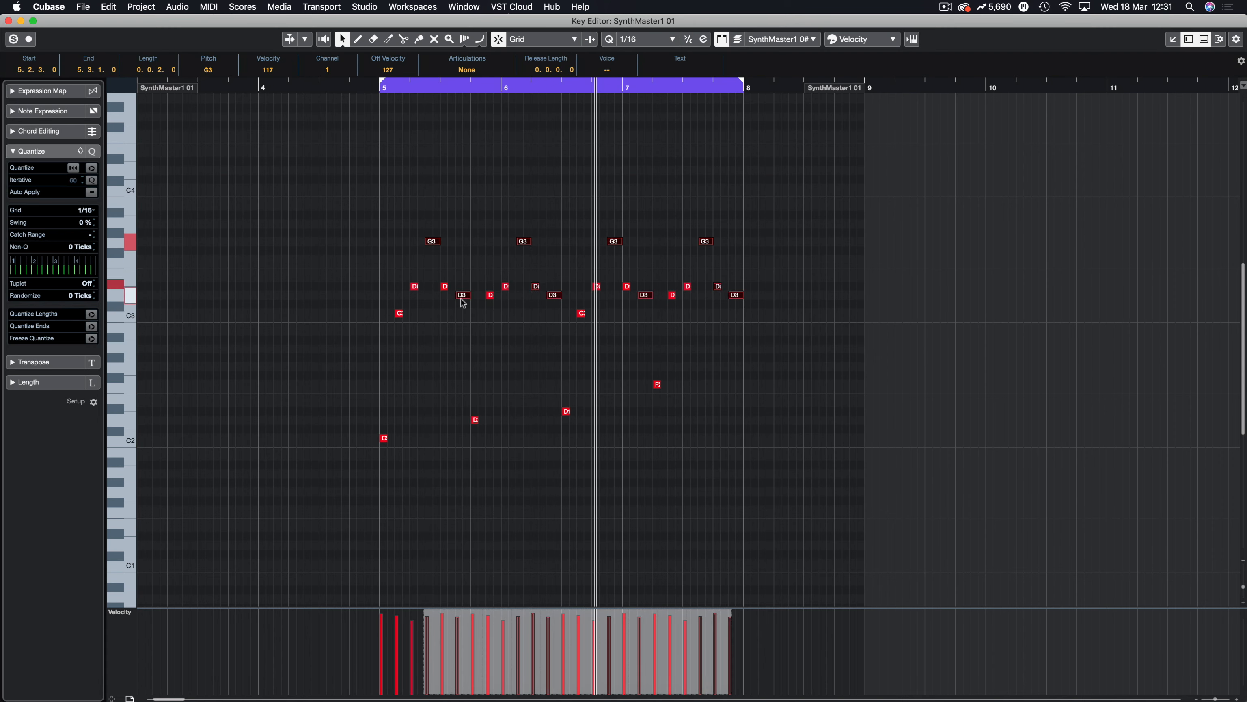
{"action": "left_click_drag", "start_coordinate": [471, 295], "coordinate": [462, 297]}
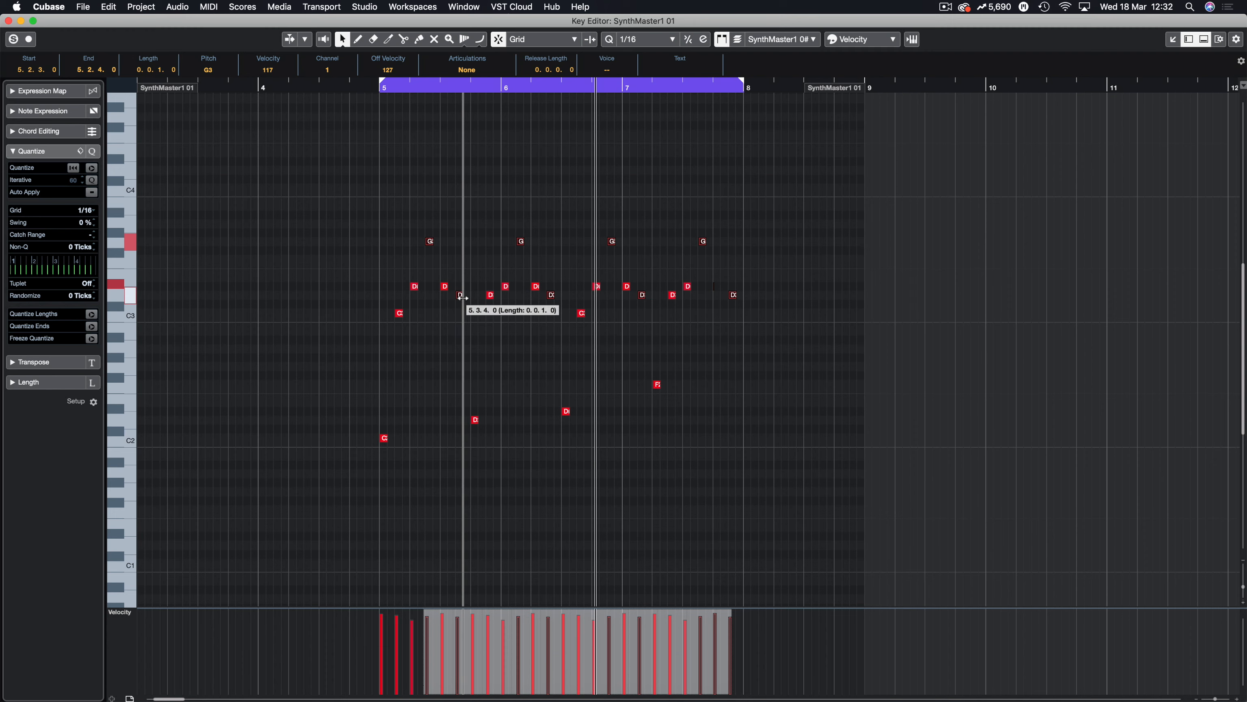
Lengthen all notes together to about 0.0.1.69 with snapping off
{"action": "left_click", "coordinate": [472, 249]}
{"action": "key", "text": "super+a"}
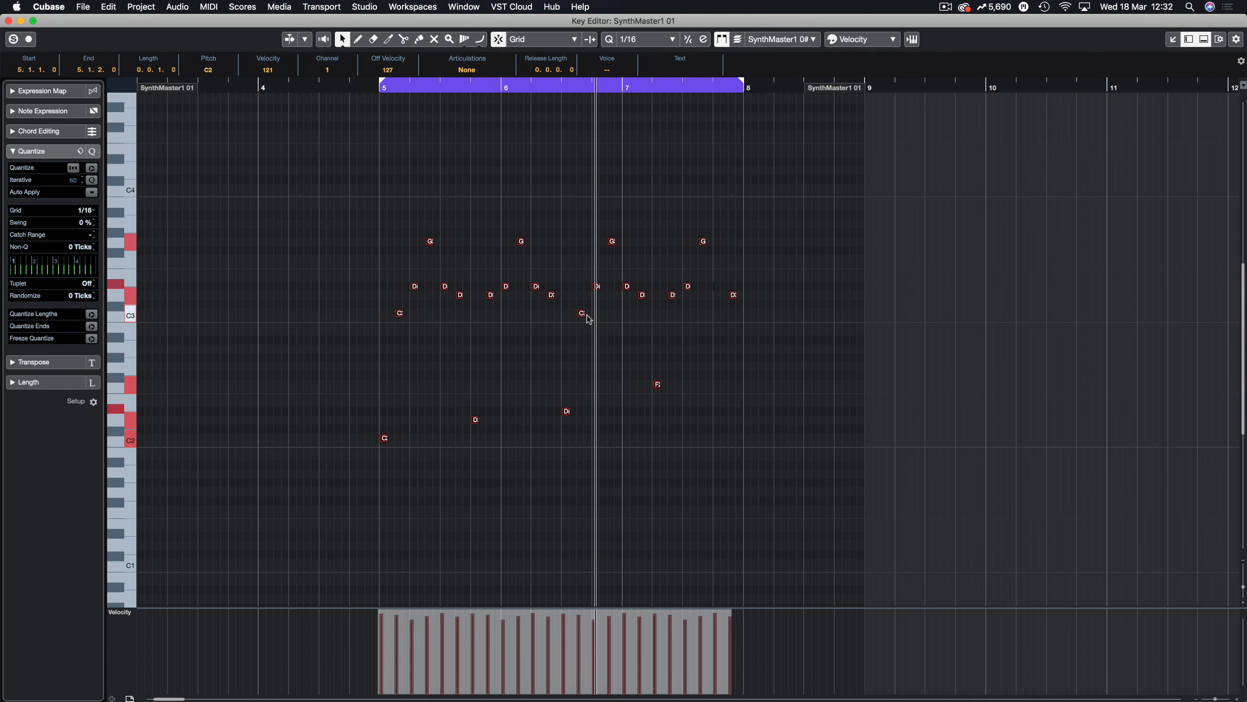
{"action": "left_click_drag", "start_coordinate": [583, 313], "coordinate": [588, 313]}
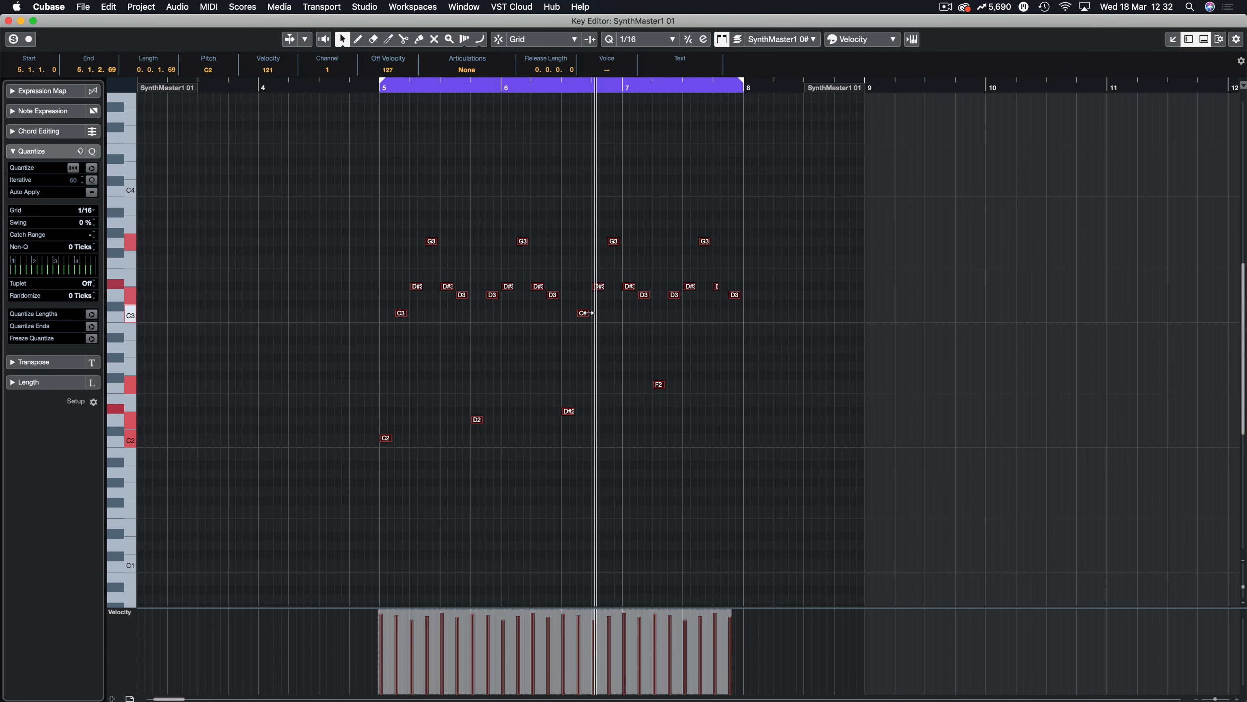
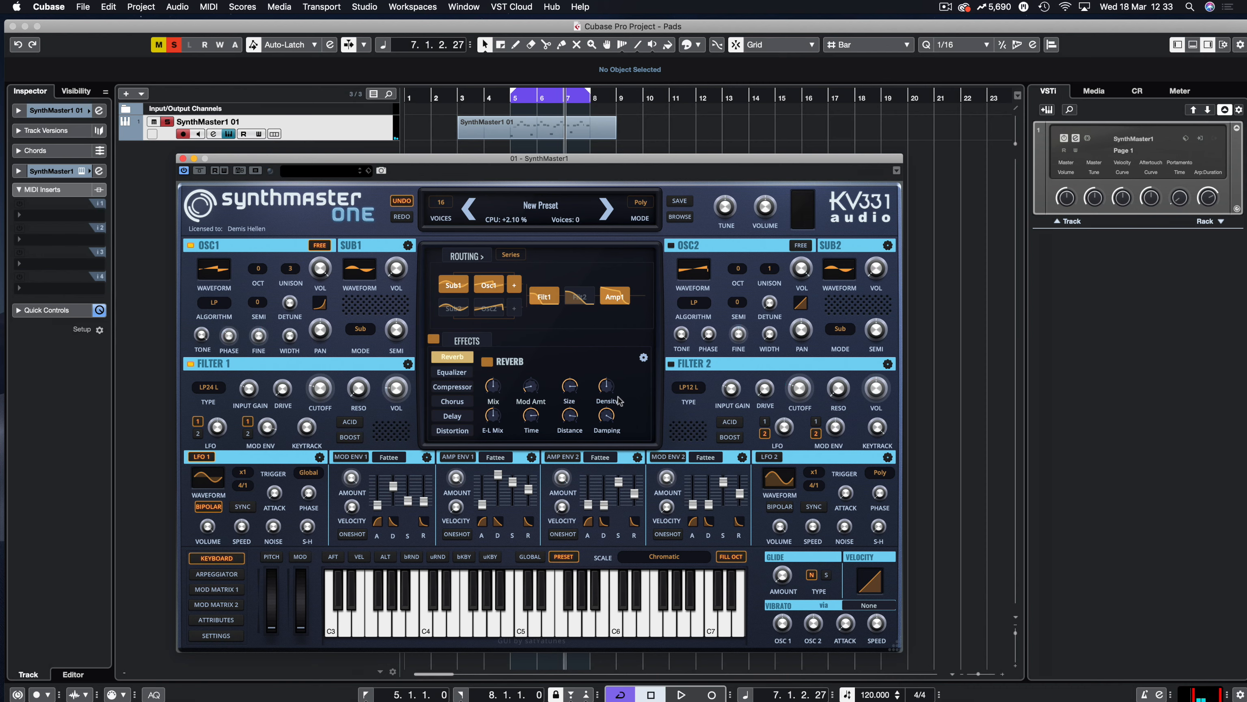
Adjust the reverb's modulation amount and density, and try early/late mix settings up to about 100.1 against the loop
{"action": "key", "text": "space"}
{"action": "key", "text": "space"}
{"action": "mouse_move", "coordinate": [497, 423]}
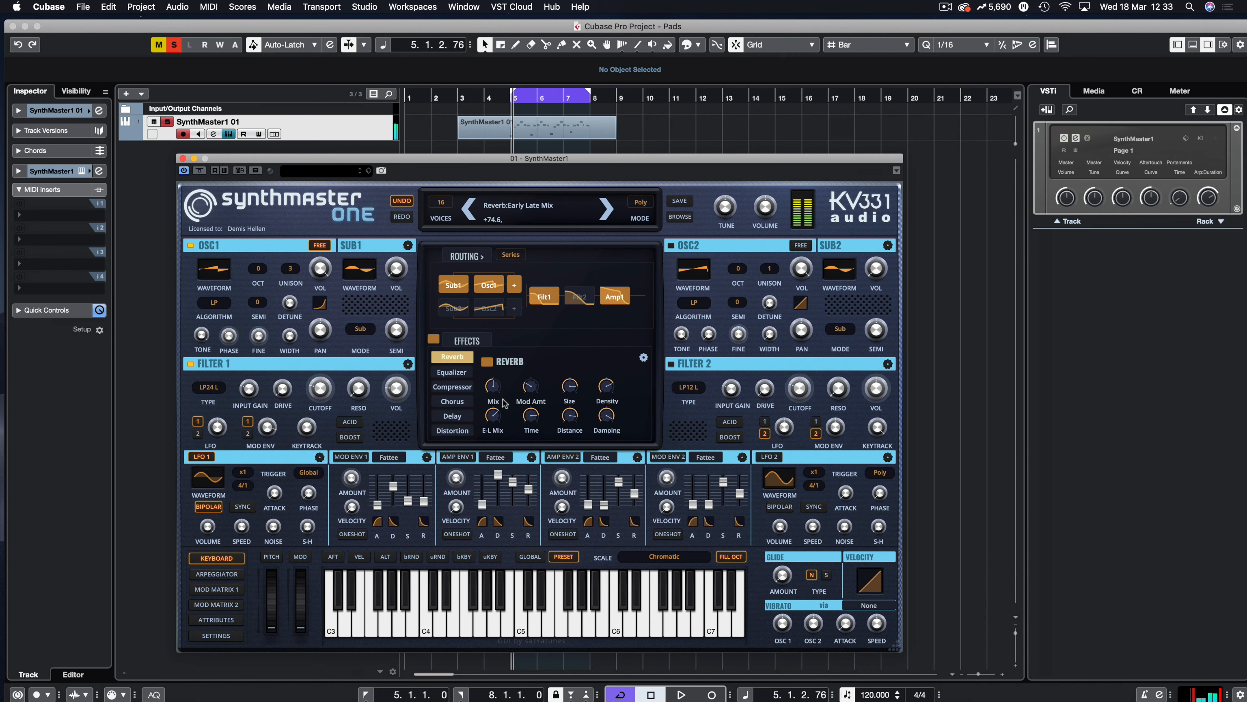
{"action": "left_click_drag", "start_coordinate": [503, 399], "coordinate": [504, 395]}
{"action": "key", "text": "space"}
{"action": "key", "text": "space"}
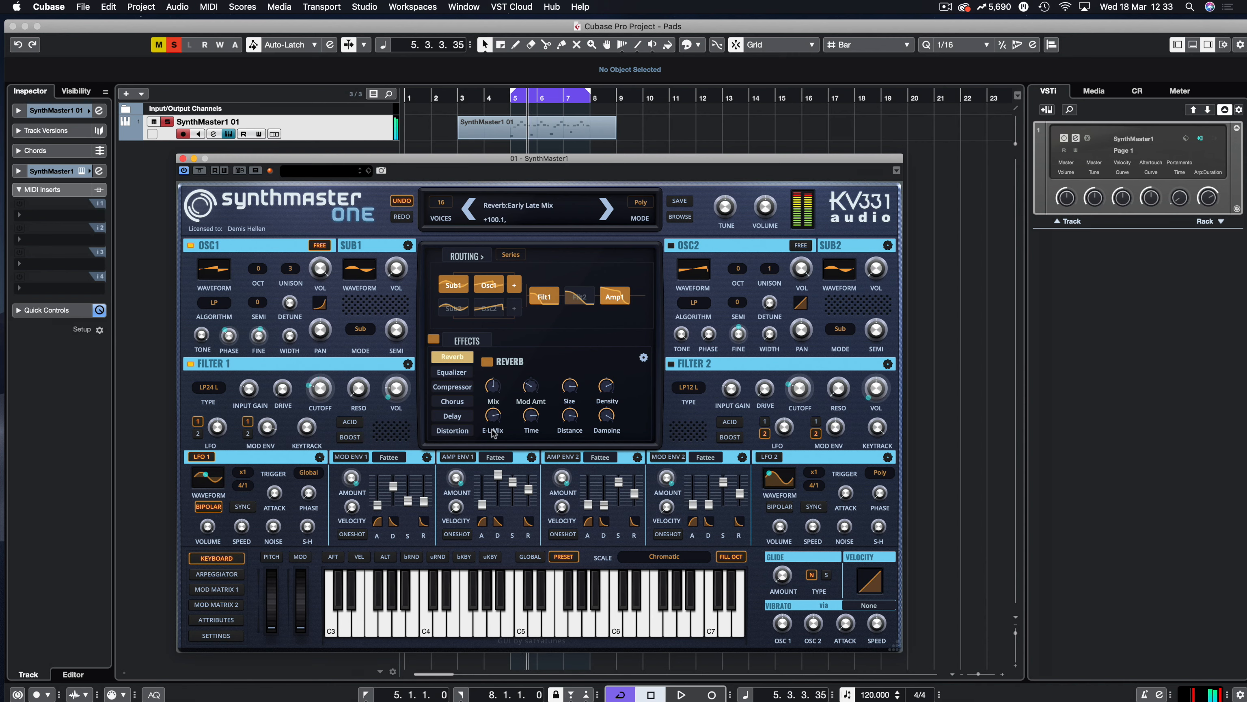
{"action": "key", "text": "space"}
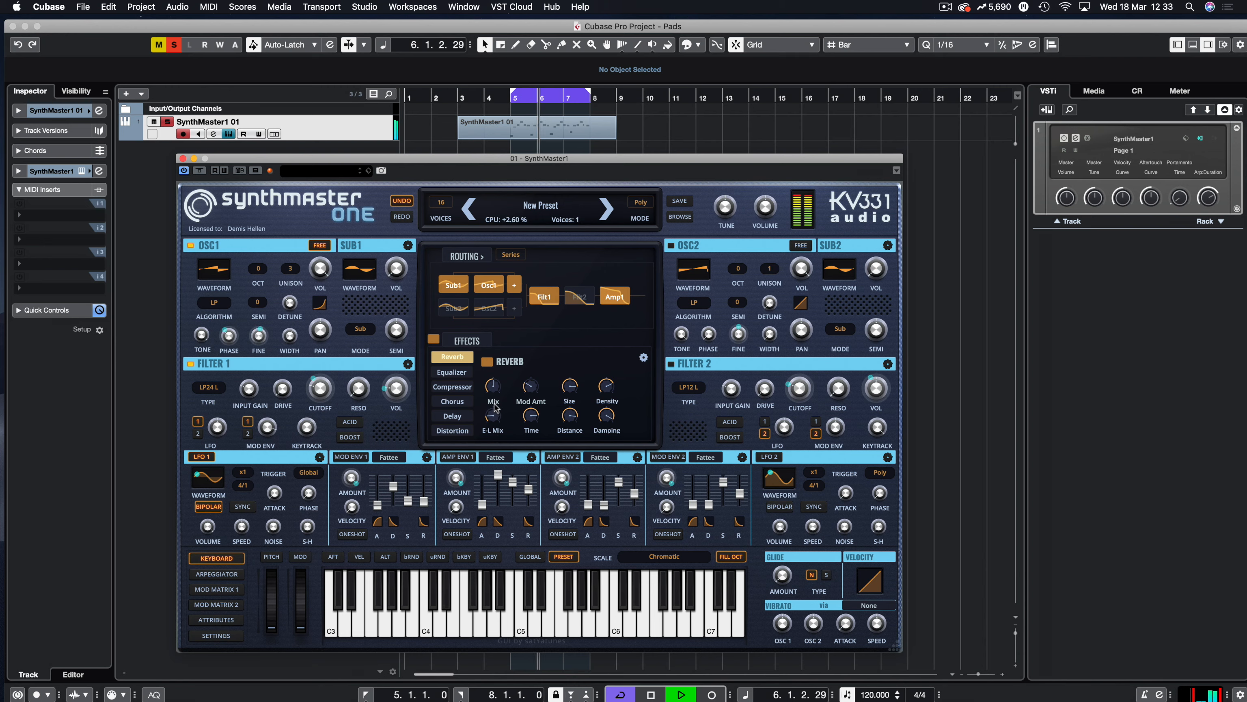
Fine-tune the looping pad's reverb to an early/late mix of about 59.8, density of about 100.5 and room size of about 100.3
{"action": "mouse_move", "coordinate": [497, 391]}
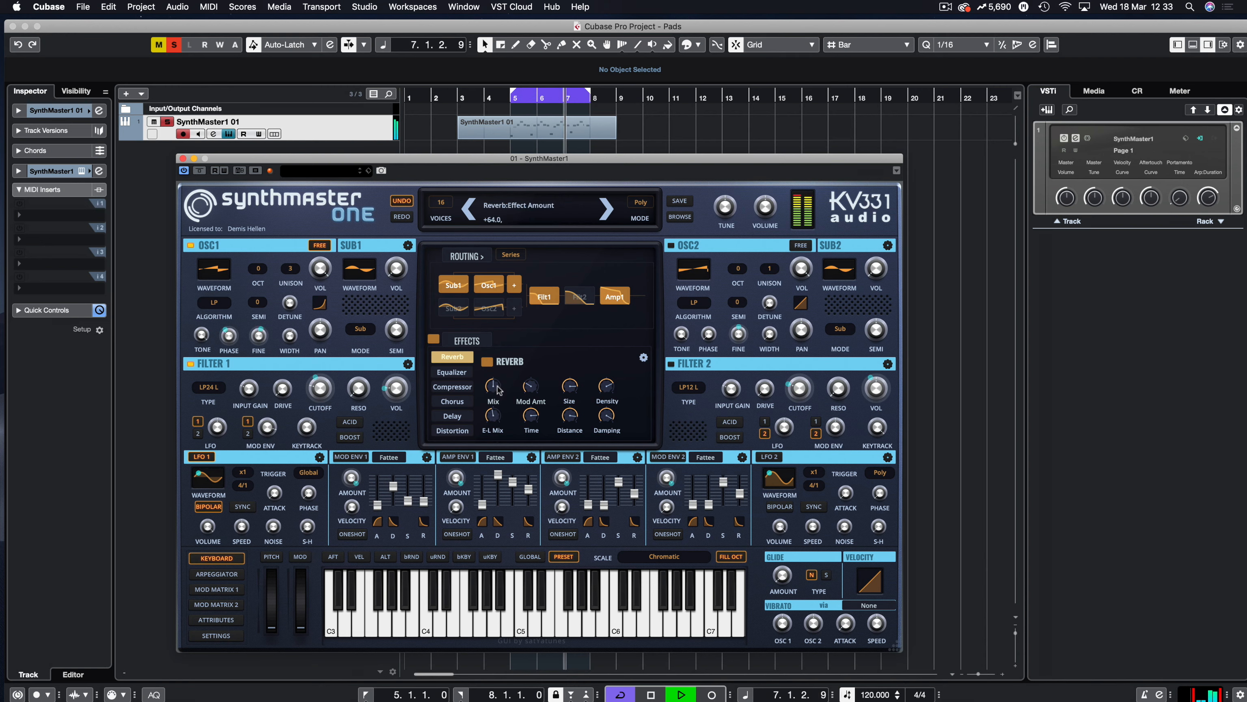
{"action": "mouse_move", "coordinate": [494, 415]}
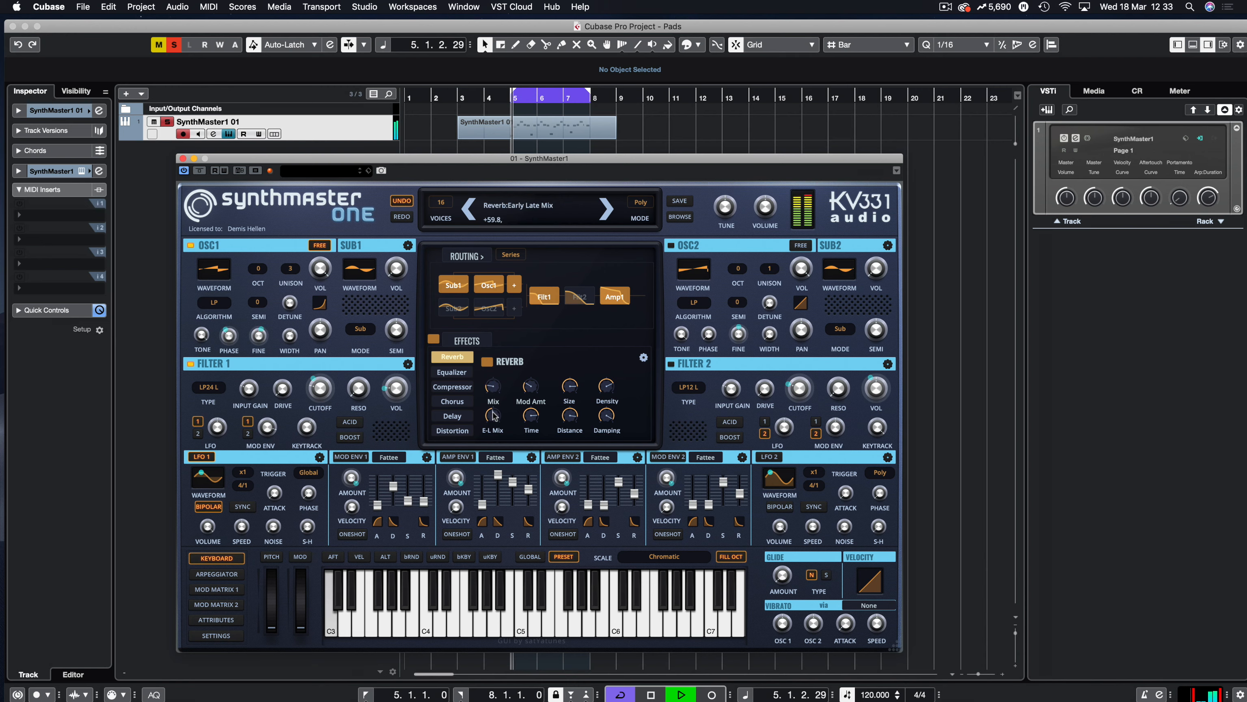
{"action": "mouse_move", "coordinate": [572, 388]}
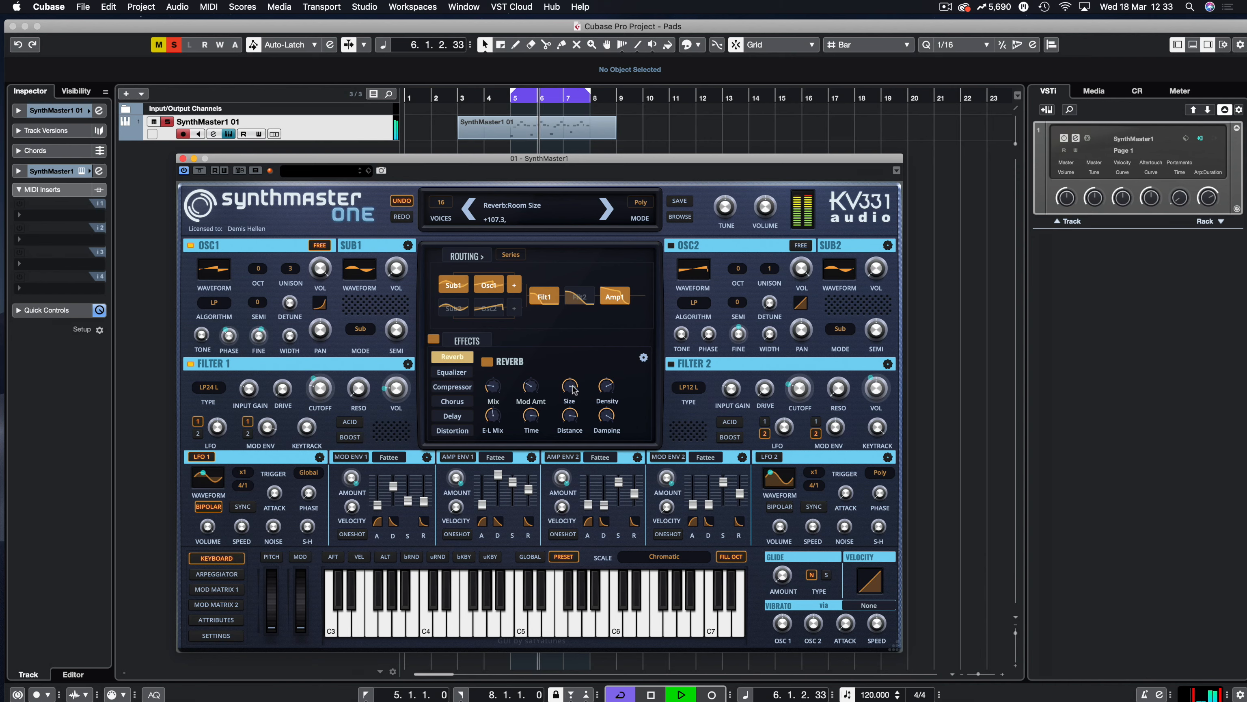
{"action": "mouse_move", "coordinate": [612, 388]}
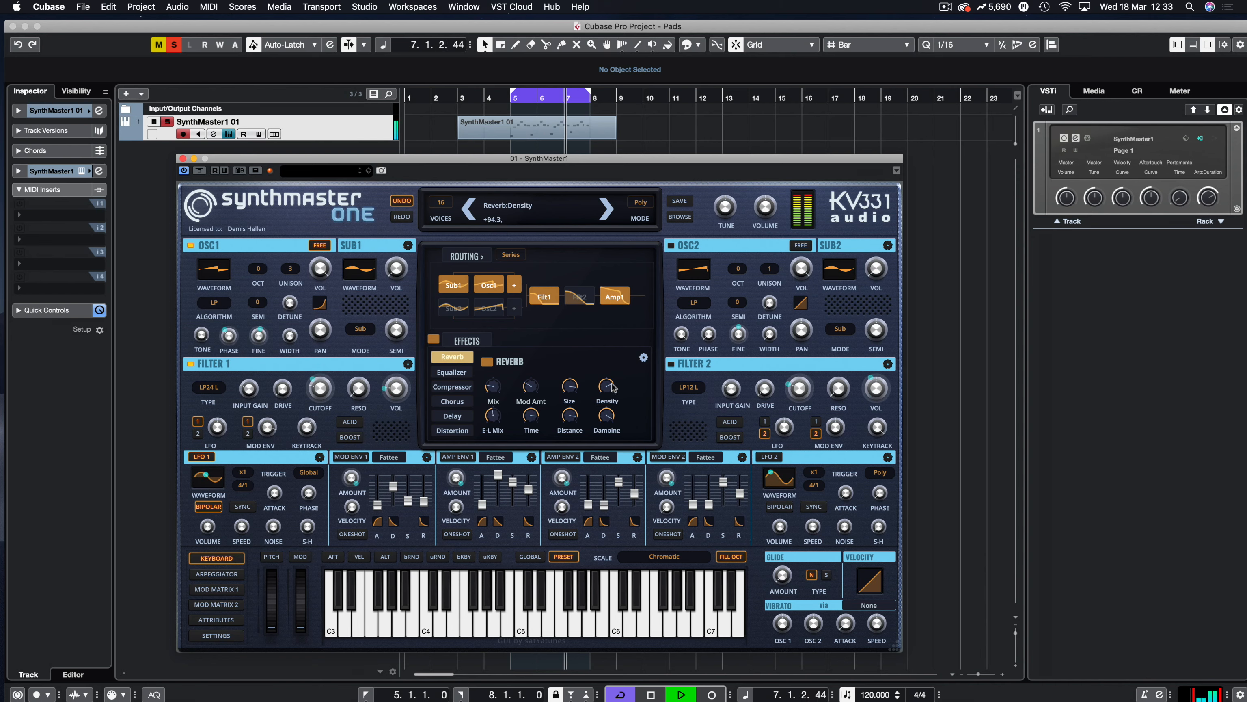
{"action": "left_click_drag", "start_coordinate": [613, 388], "coordinate": [617, 384]}
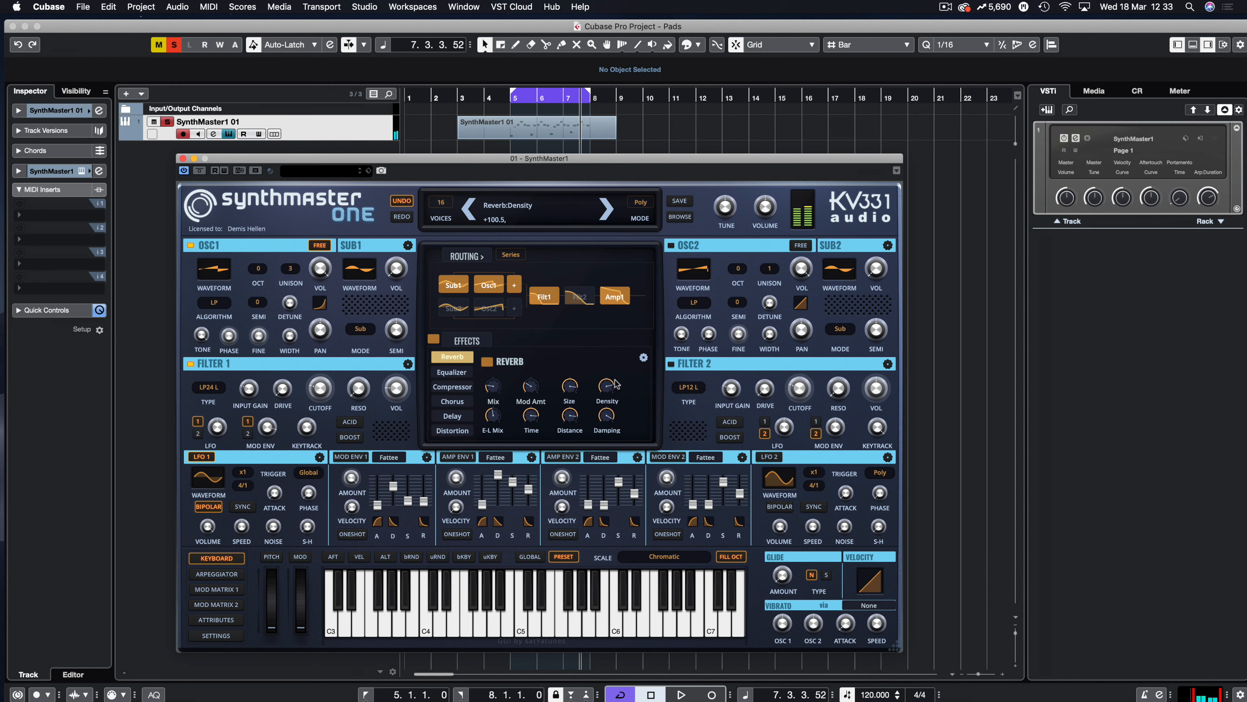
{"action": "mouse_move", "coordinate": [569, 384]}
{"action": "key", "text": "space"}
{"action": "left_click_drag", "start_coordinate": [570, 389], "coordinate": [577, 389]}
{"action": "key", "text": "space"}
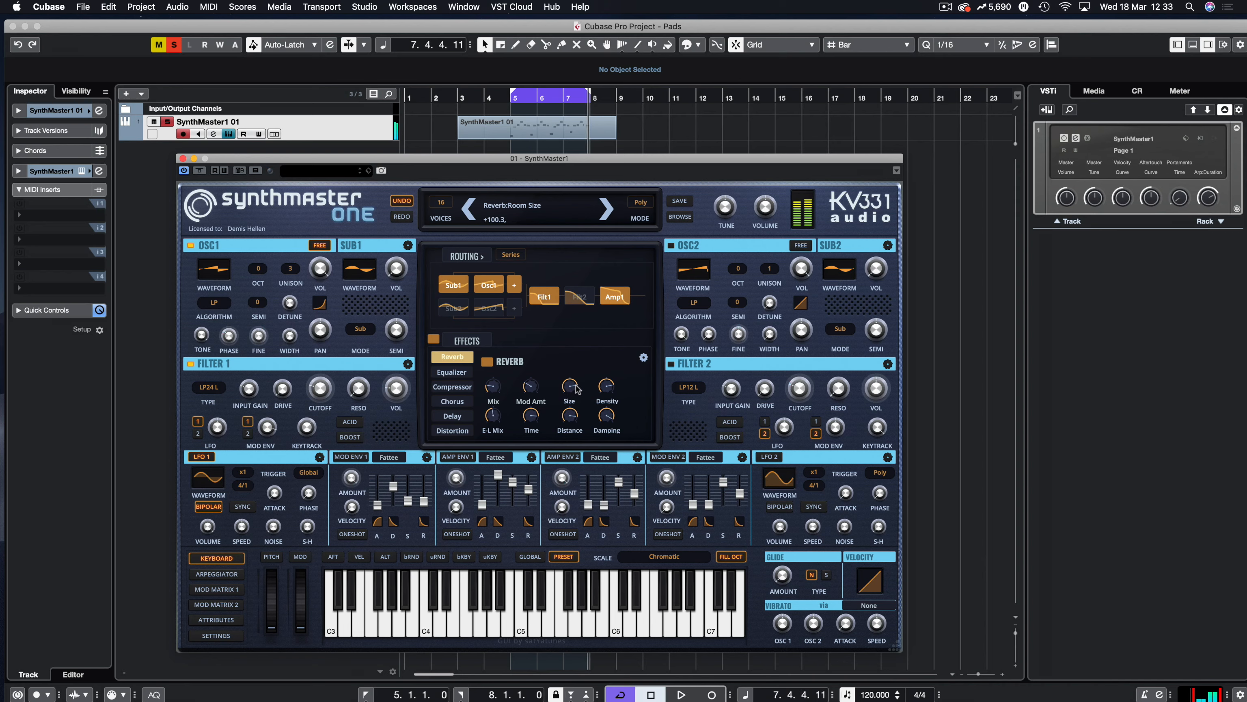
Route LFO 1 to the reverb's room size in modulation slot 3 at an amount of about 4.03, and audition the loop
{"action": "left_click", "coordinate": [216, 589]}
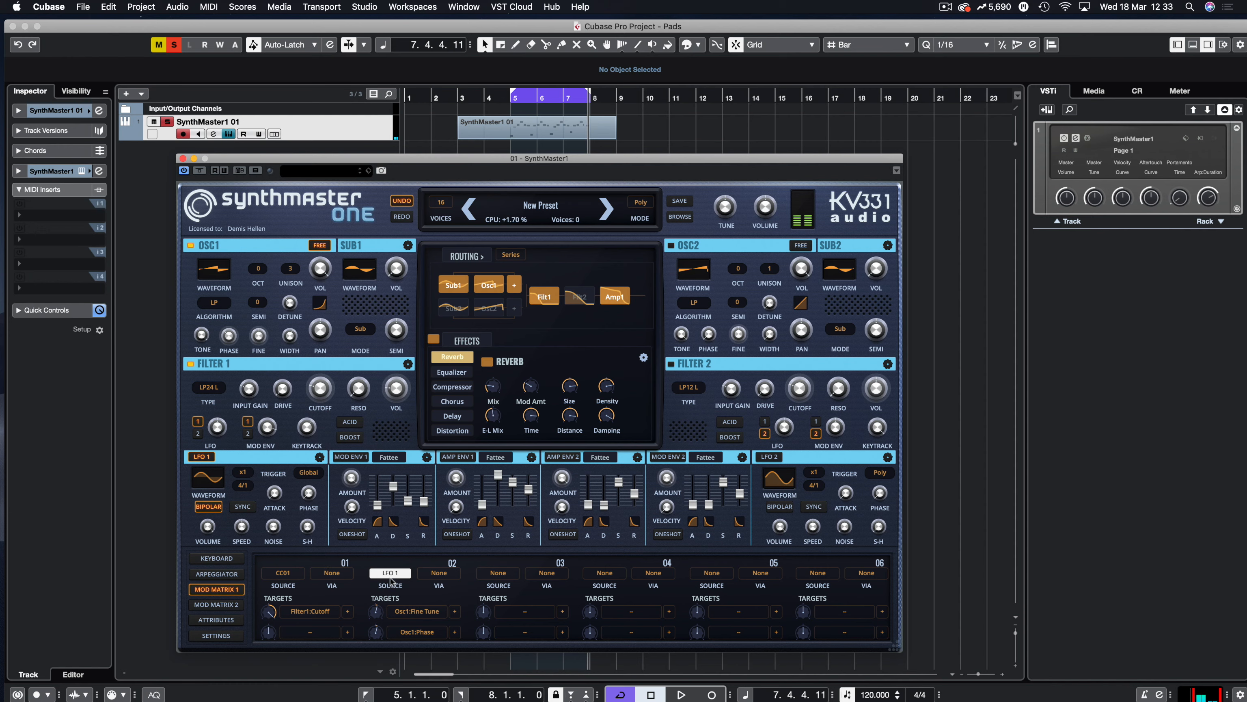
{"action": "left_click", "coordinate": [499, 574]}
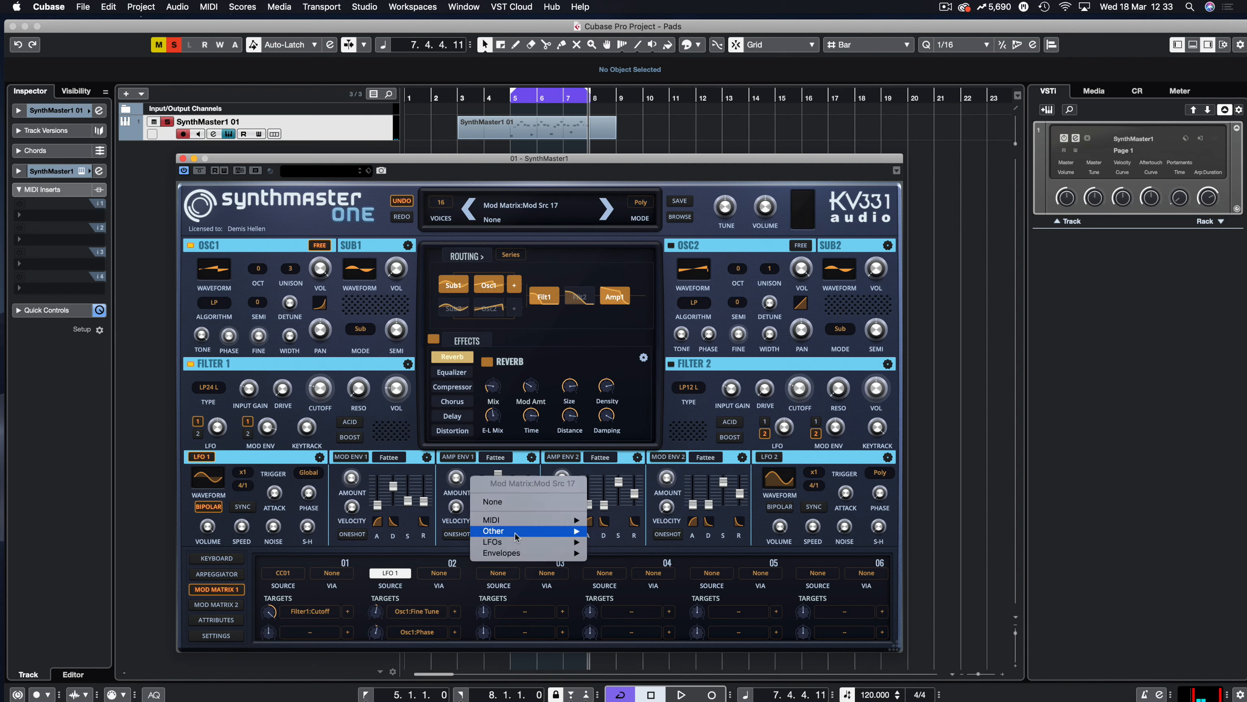
{"action": "left_click", "coordinate": [613, 542]}
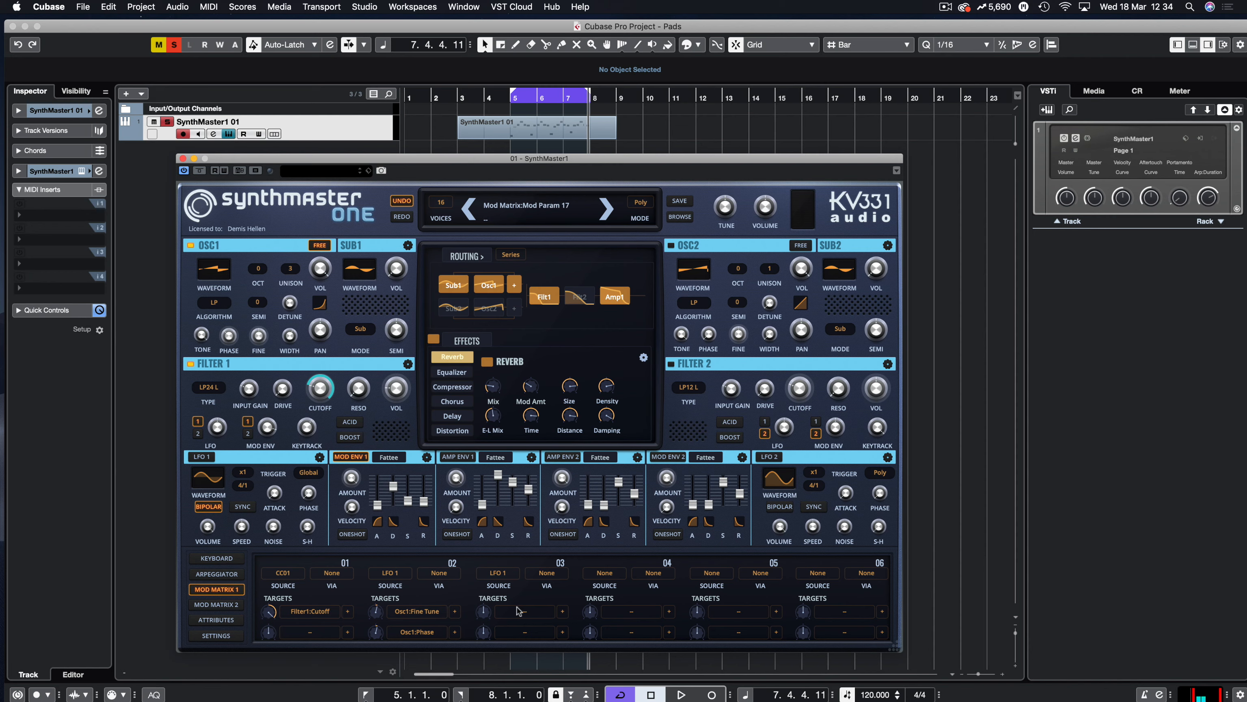
{"action": "left_click_drag", "start_coordinate": [550, 389], "coordinate": [570, 389]}
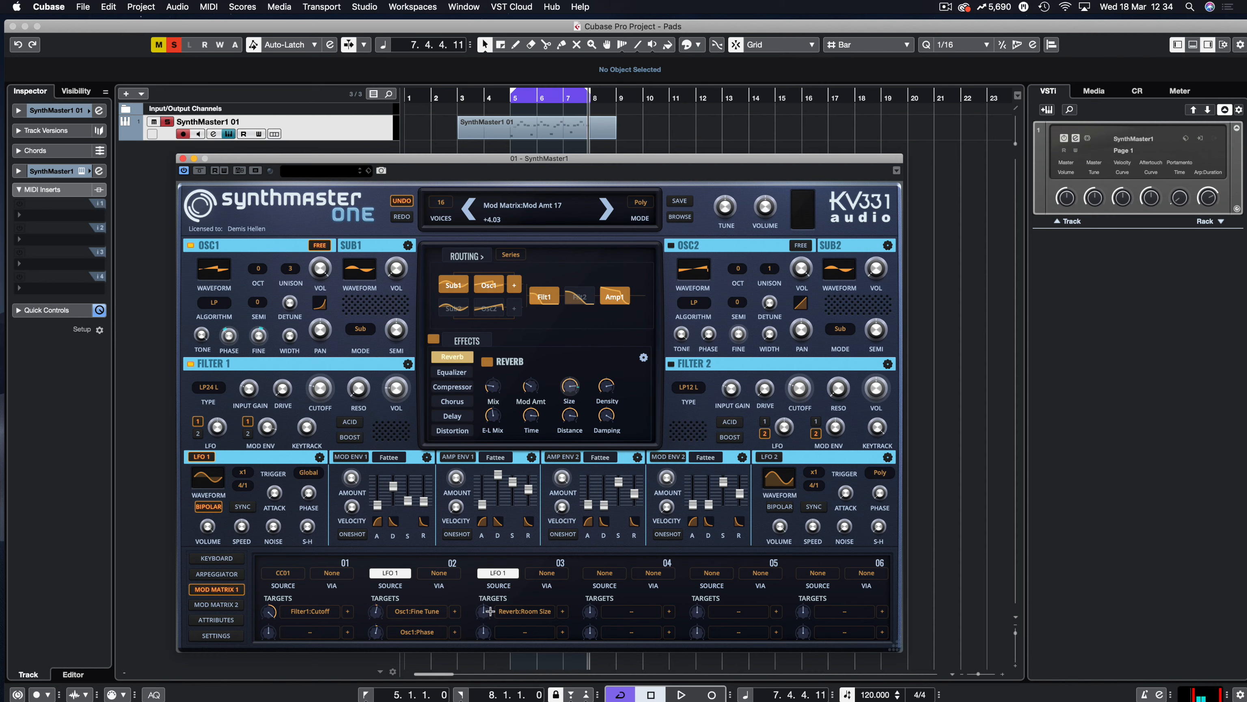
{"action": "key", "text": "space"}
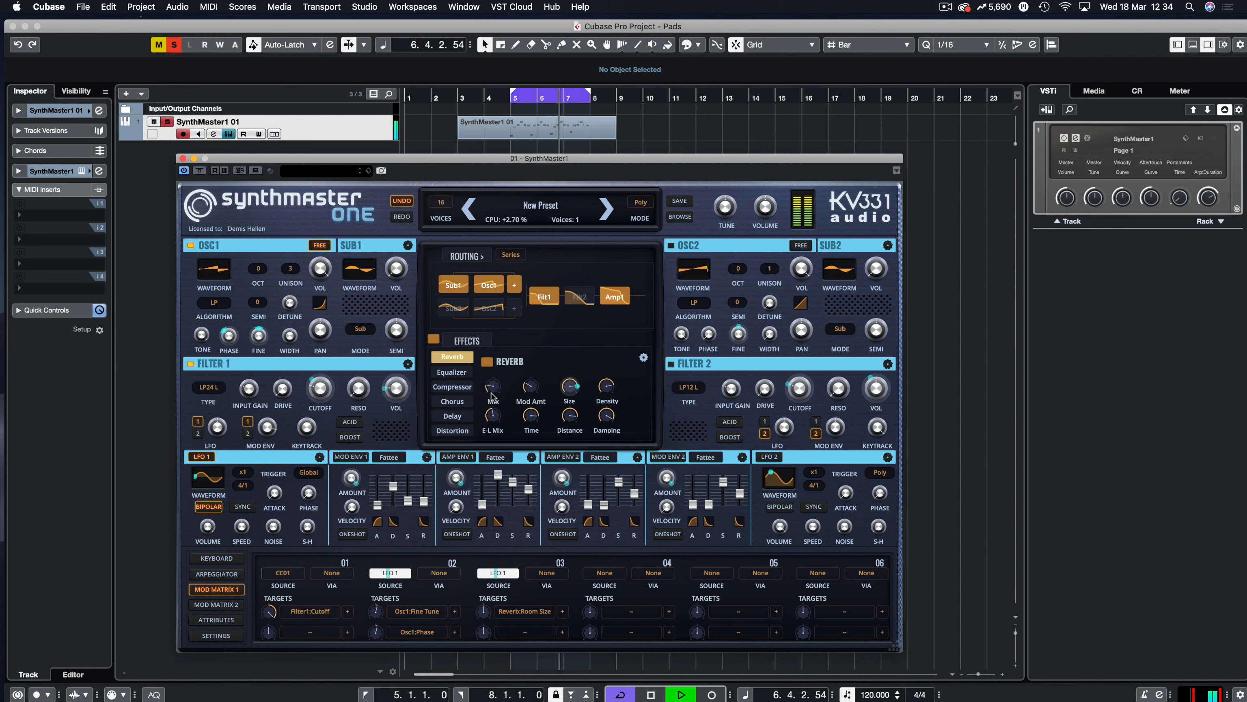
{"action": "mouse_move", "coordinate": [493, 396]}
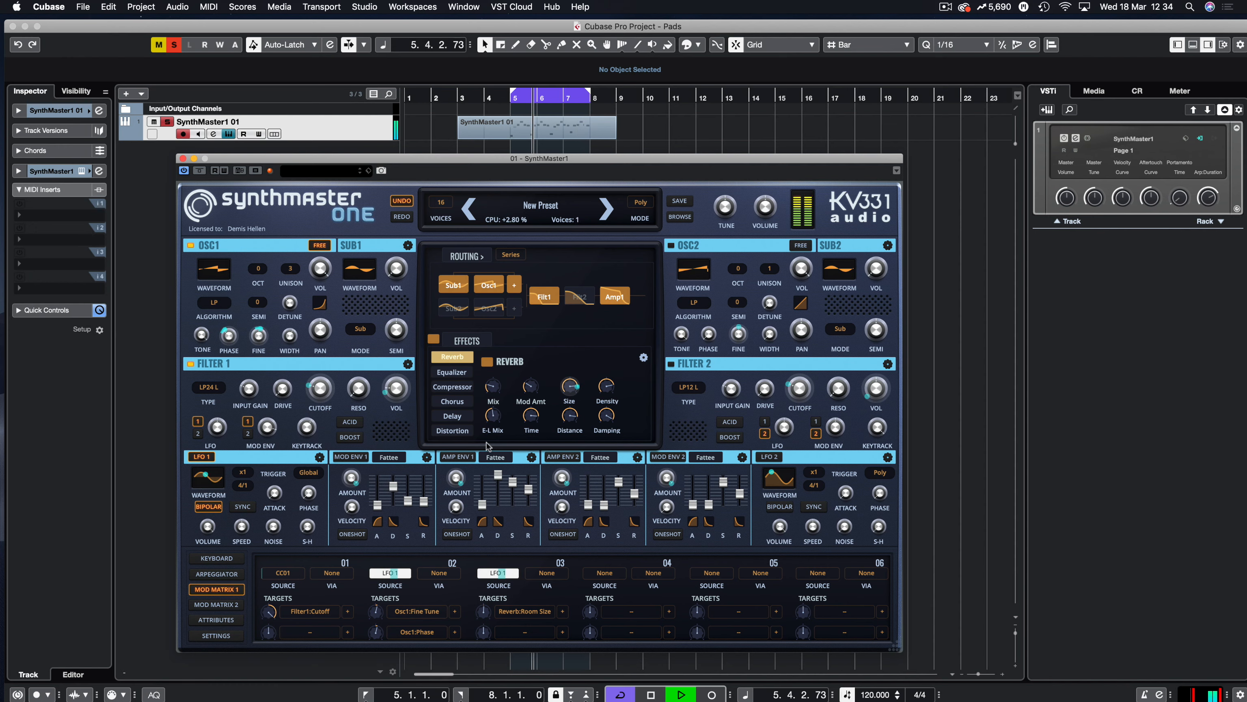
{"action": "key", "text": "space"}
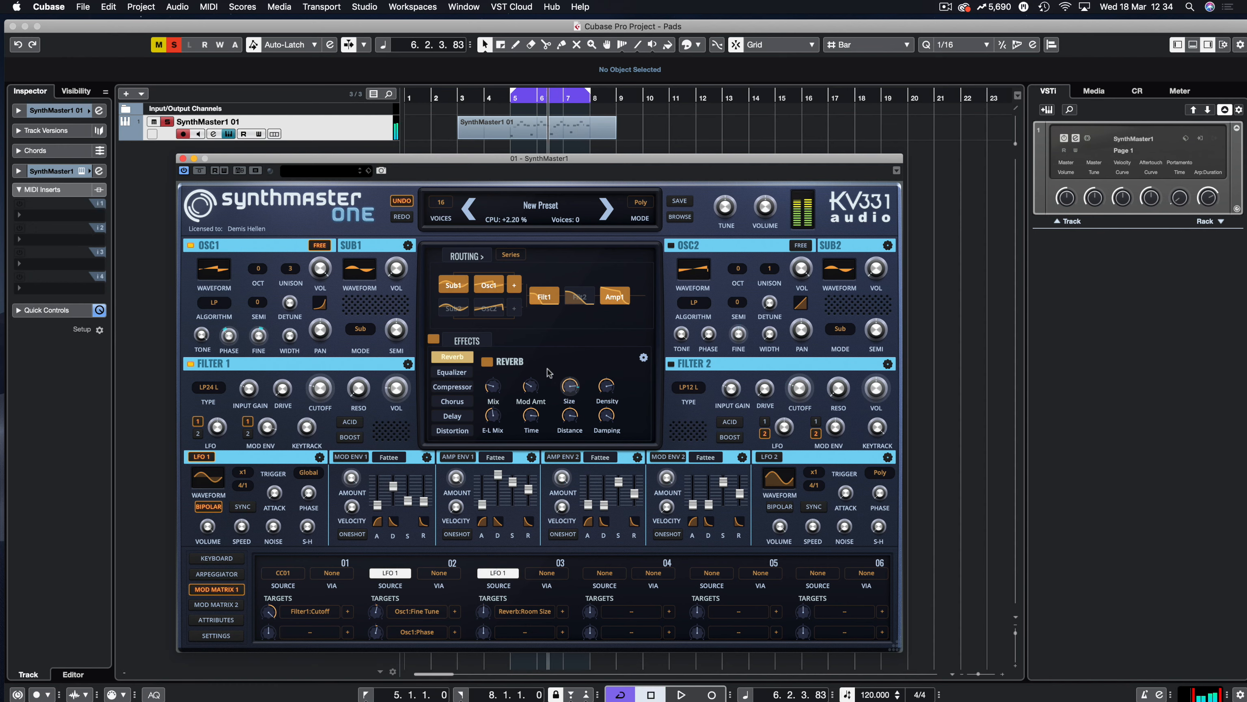
Enable the equalizer with a high-pass and its low band at about 90.8 Hz, and set the reverb mix to about 36.7
{"action": "left_click", "coordinate": [451, 371]}
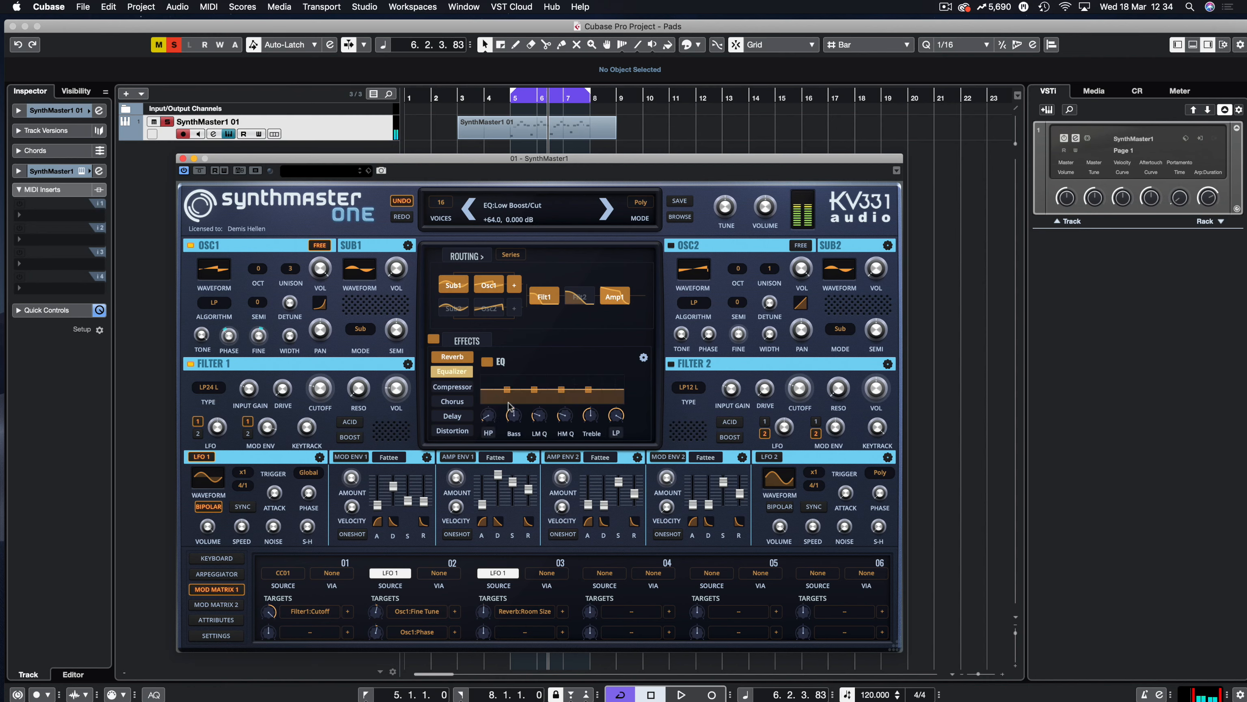
{"action": "left_click_drag", "start_coordinate": [488, 416], "coordinate": [530, 393]}
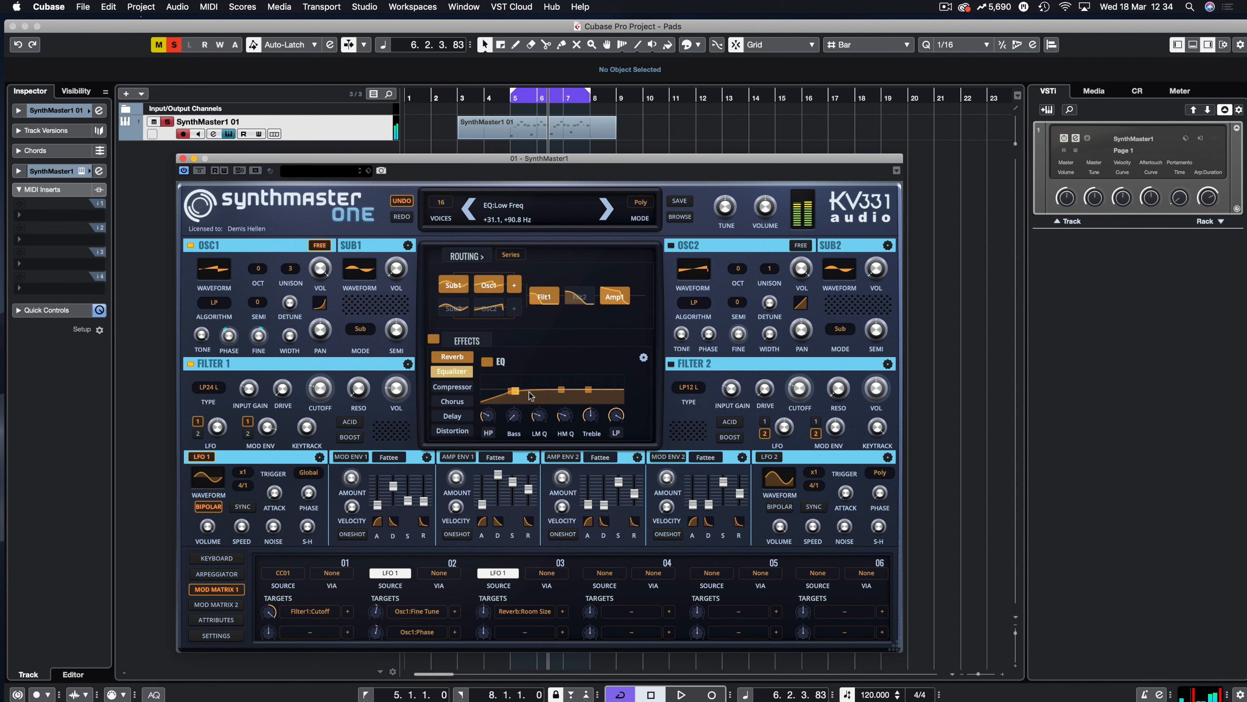
{"action": "left_click", "coordinate": [452, 356]}
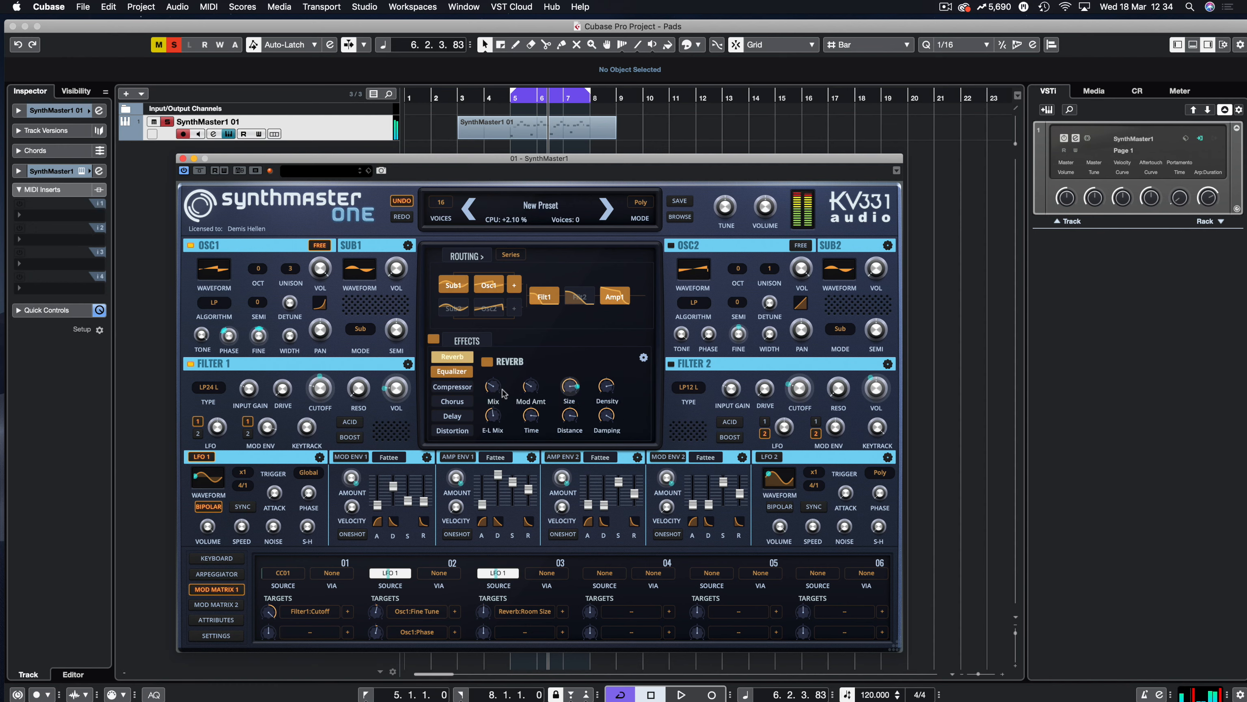
{"action": "mouse_move", "coordinate": [504, 393]}
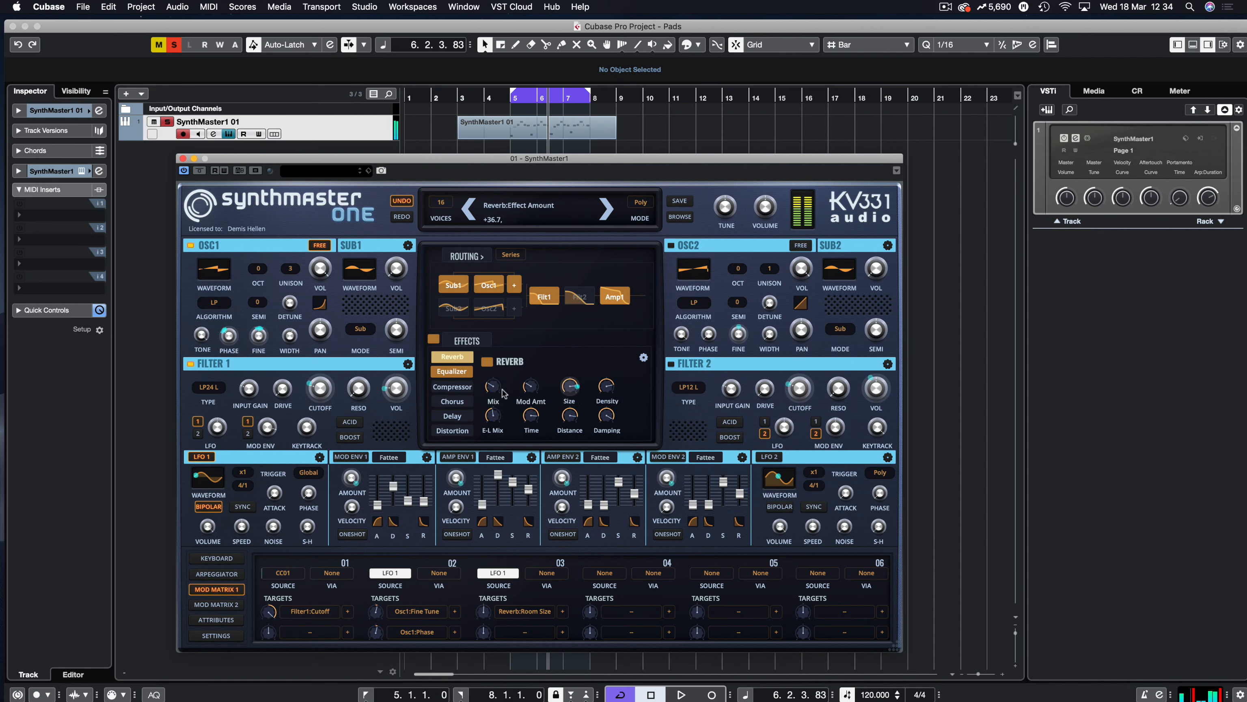
Enable a delay at 1/8 left and 1/8 dotted right, placed directly after the equalizer, with its low EQ cut by about 11.1 dB
{"action": "left_click", "coordinate": [452, 415]}
{"action": "key", "text": "space"}
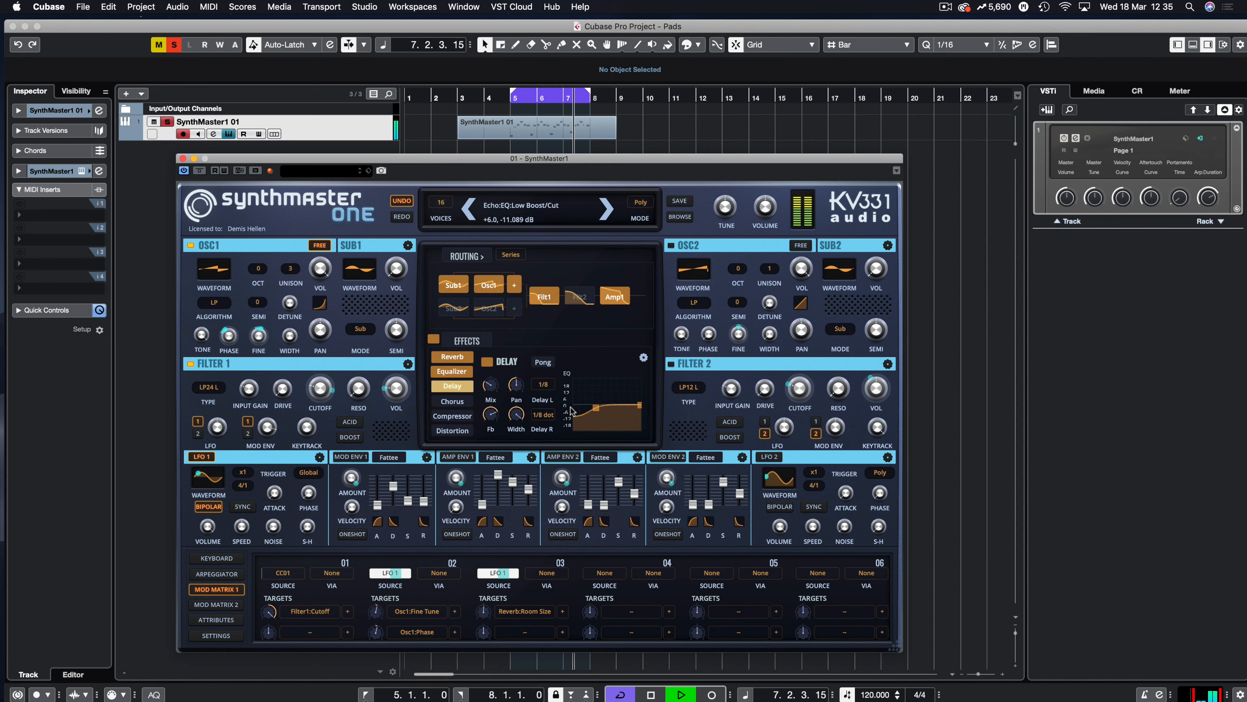
{"action": "key", "text": "space"}
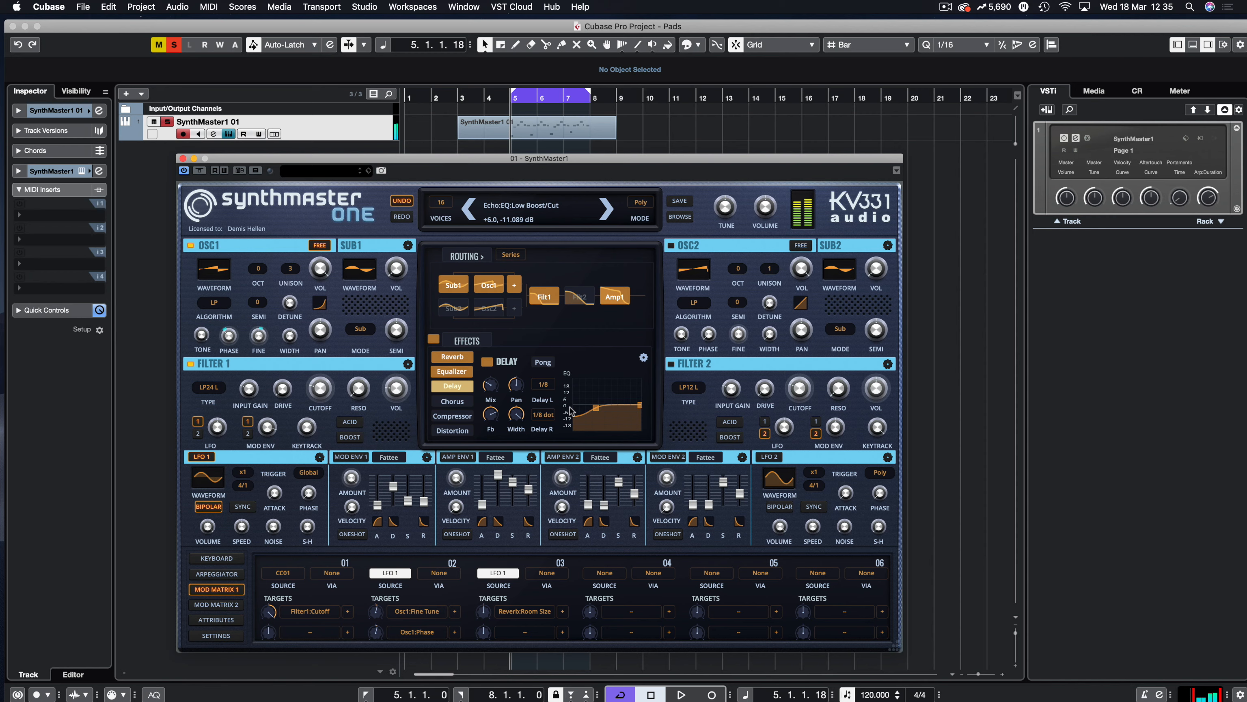
{"action": "left_click", "coordinate": [450, 357]}
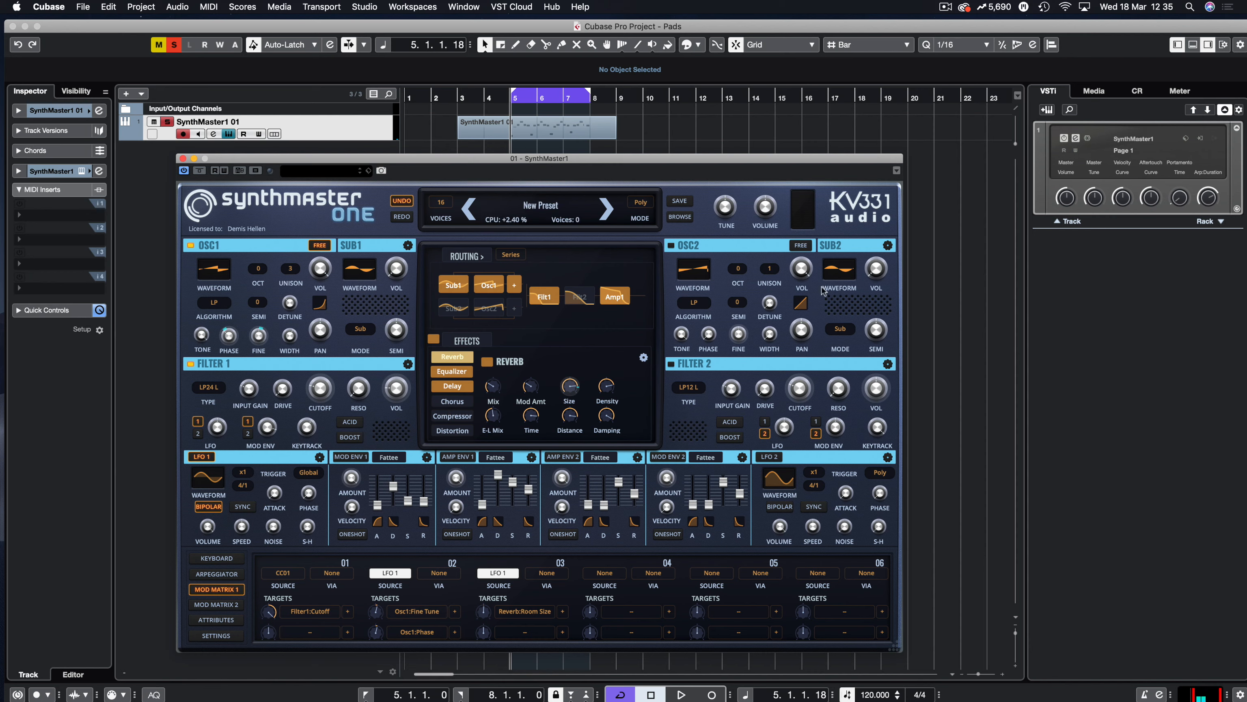
Enable oscillator 2 in free mode with 3 unison voices, tuned down to octave -1
{"action": "left_click", "coordinate": [671, 246]}
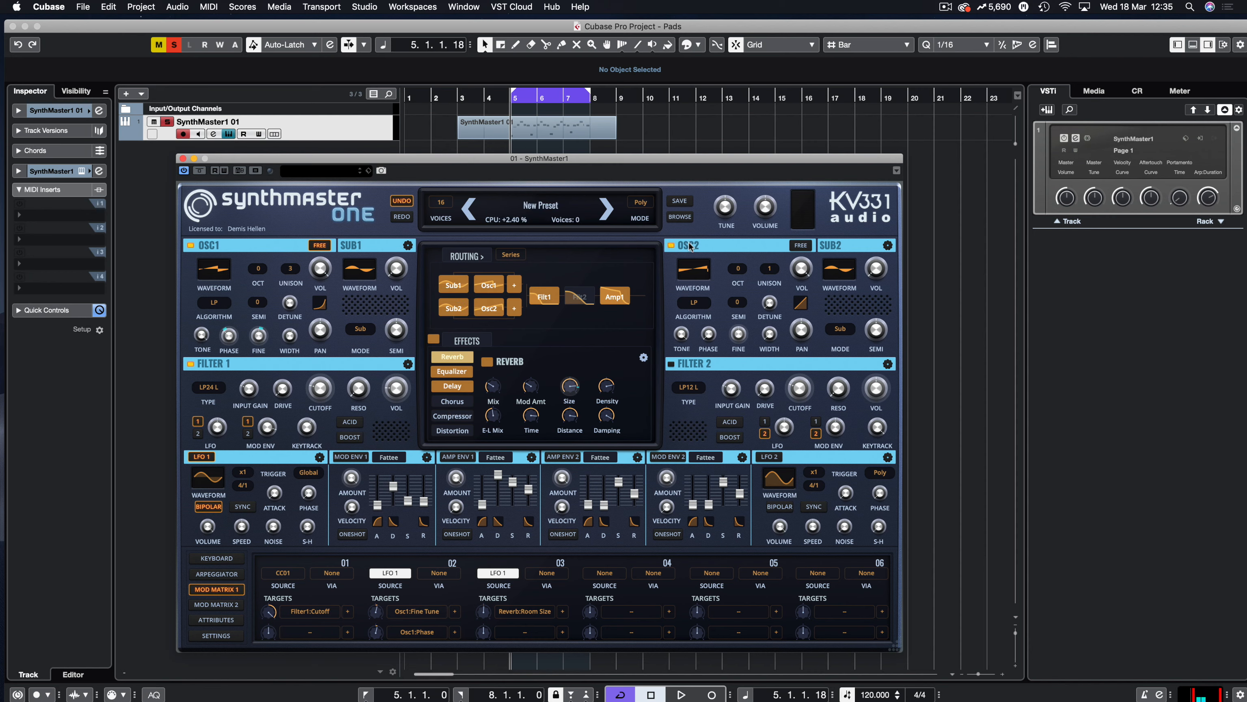
{"action": "left_click", "coordinate": [691, 270]}
{"action": "left_click", "coordinate": [703, 323]}
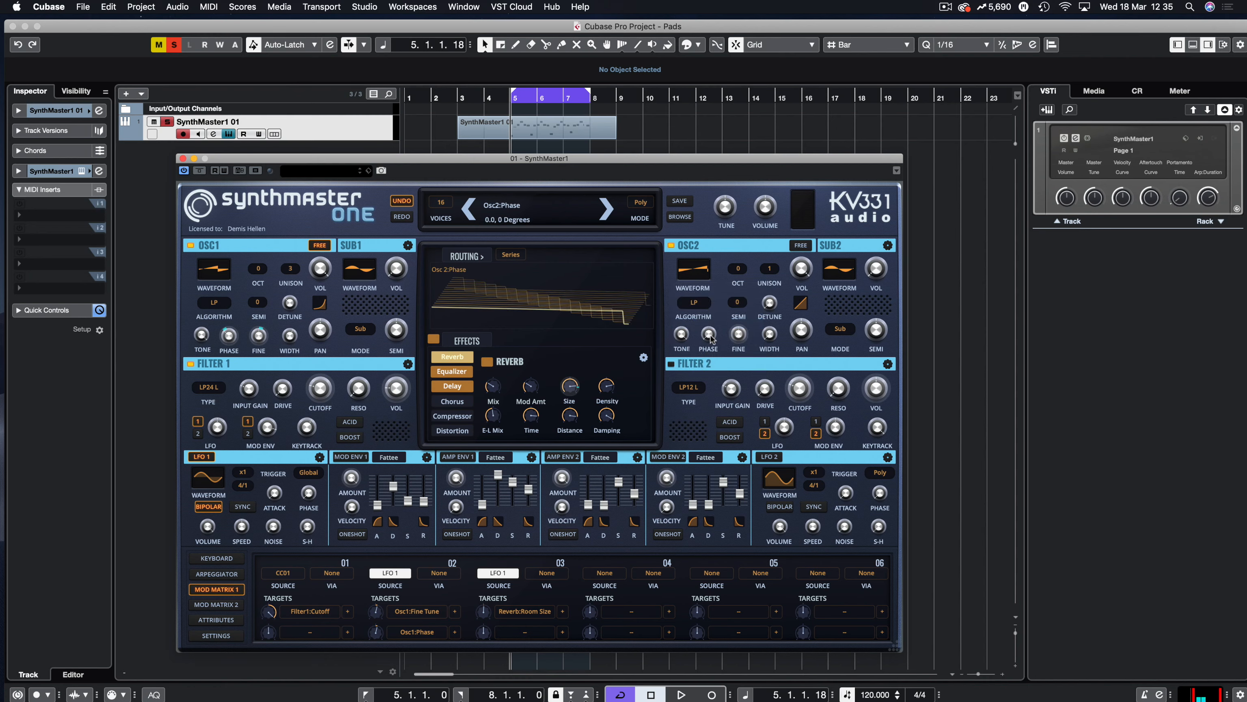
{"action": "left_click", "coordinate": [770, 269]}
{"action": "left_click", "coordinate": [780, 332]}
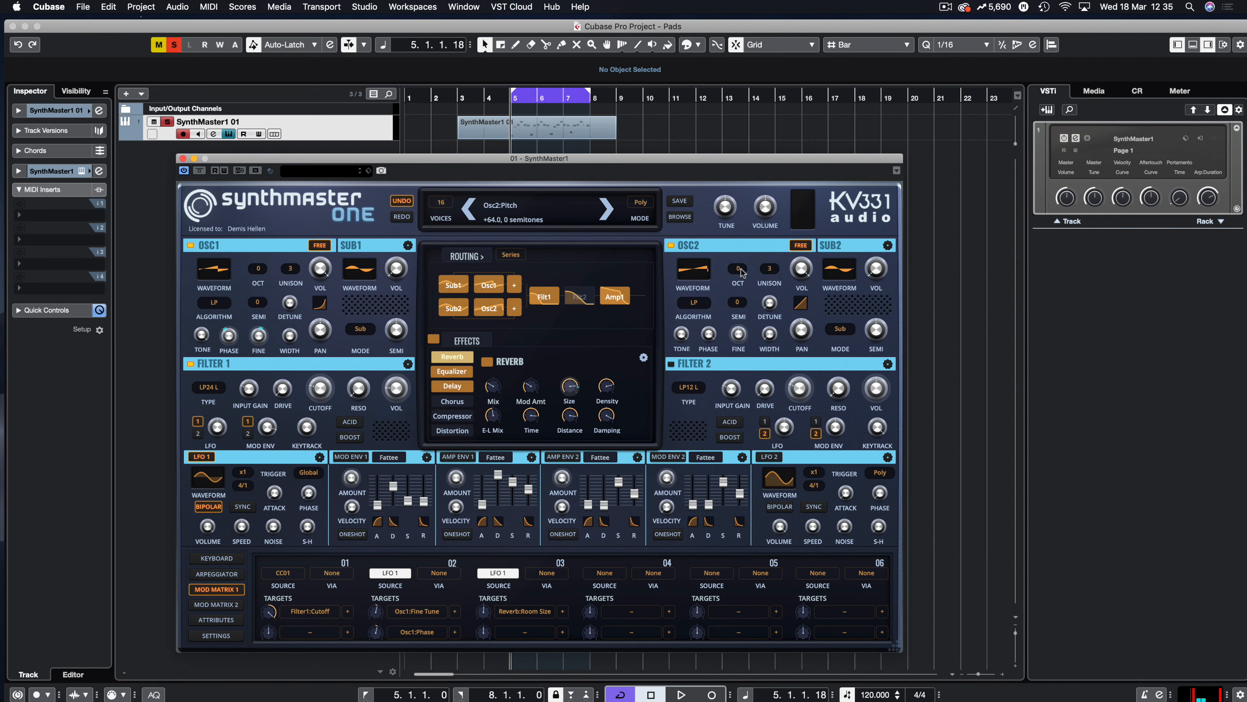
{"action": "left_click", "coordinate": [739, 303]}
{"action": "left_click", "coordinate": [748, 335]}
Compare the loop with oscillator 2 bypassed and active
{"action": "key", "text": "space"}
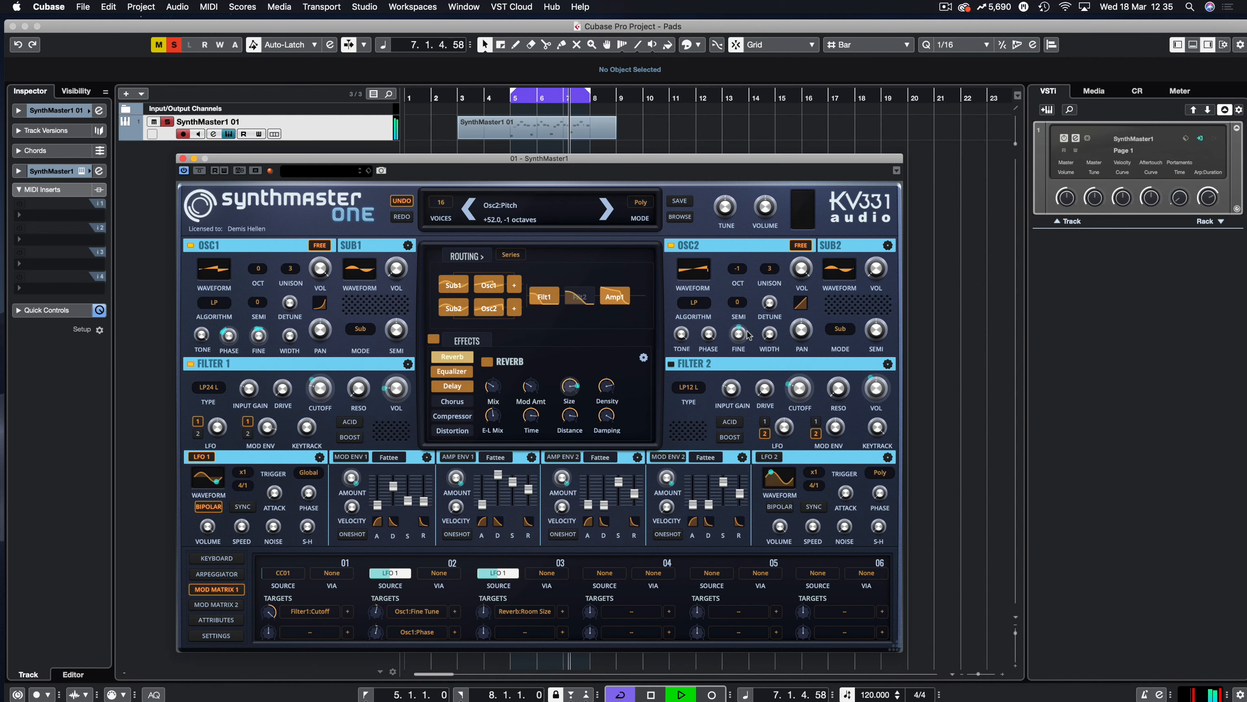
{"action": "left_click", "coordinate": [671, 245]}
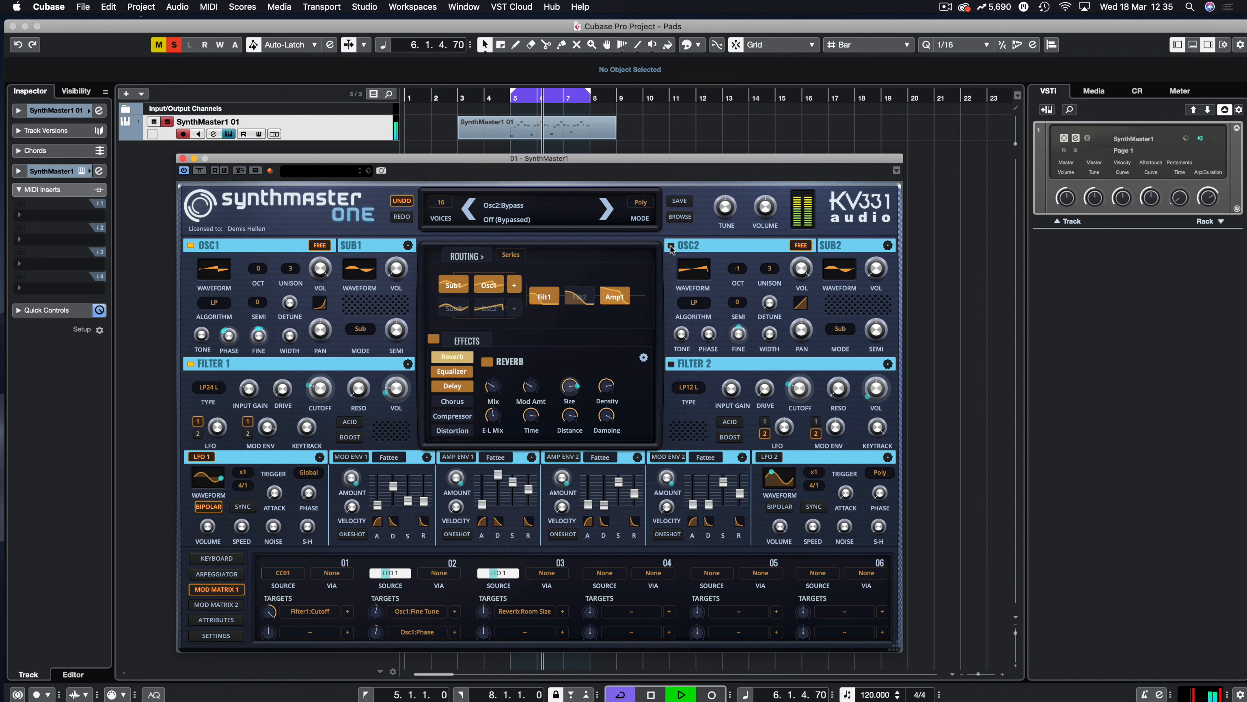
{"action": "left_click", "coordinate": [671, 245]}
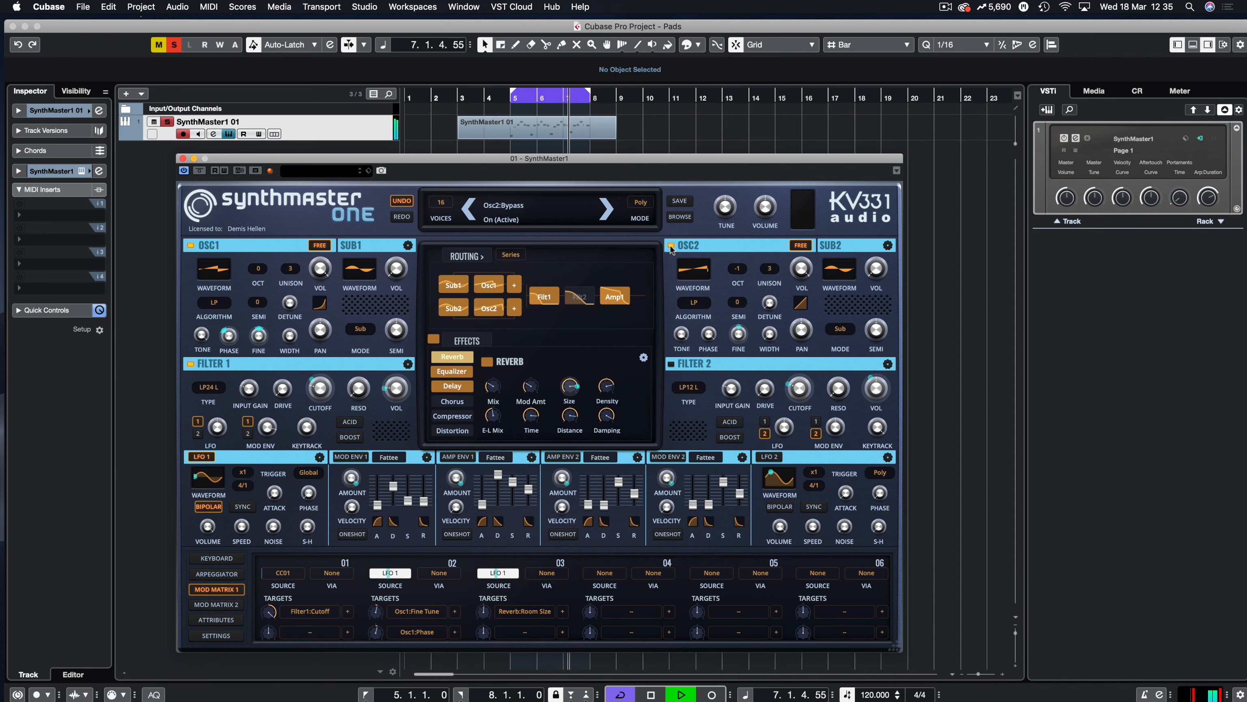
{"action": "key", "text": "space"}
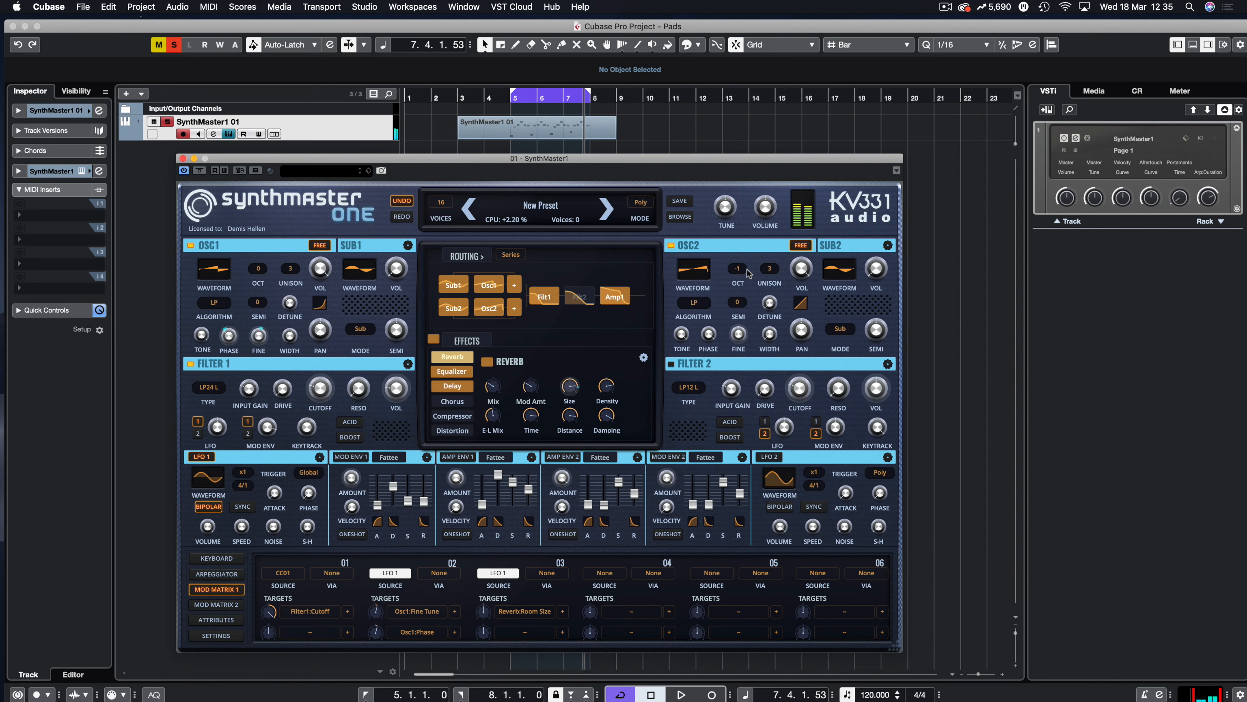
Match oscillator 2's curve to oscillator 1's, and add Osc2 Fine Tune as the second LFO 1 target in modulation slot 3
{"action": "mouse_move", "coordinate": [739, 276]}
{"action": "mouse_move", "coordinate": [769, 303]}
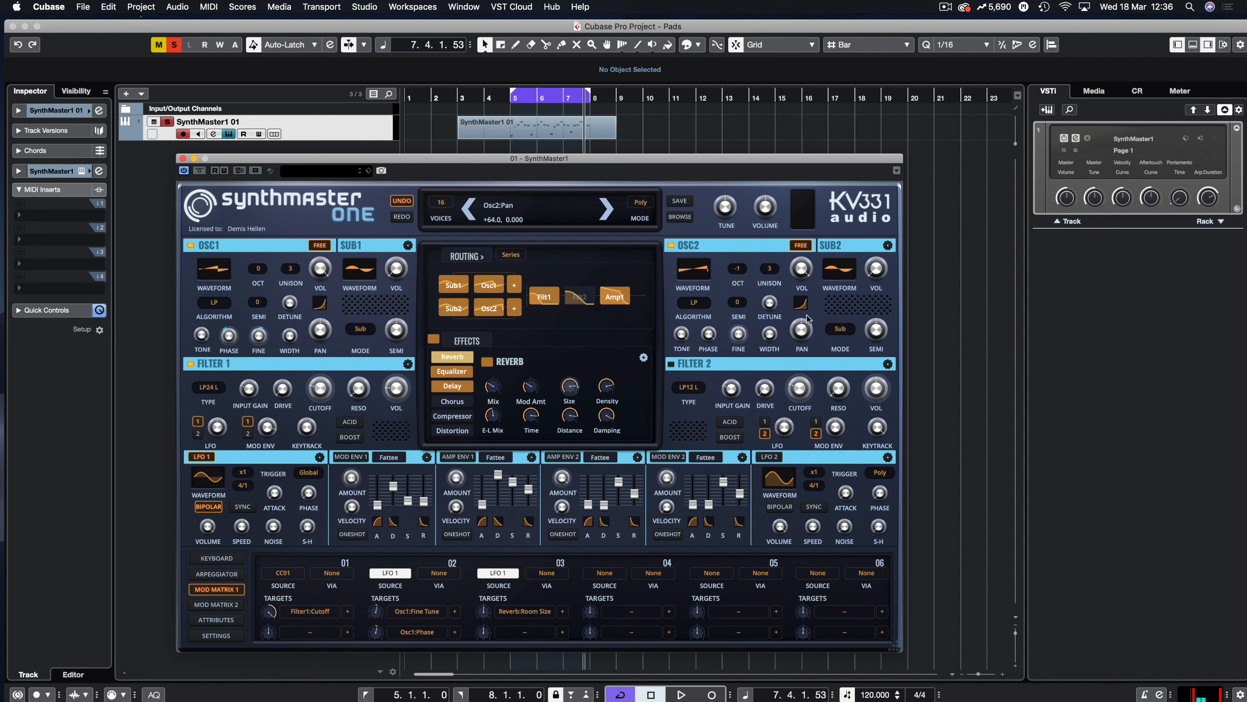
{"action": "mouse_move", "coordinate": [720, 336]}
{"action": "left_click_drag", "start_coordinate": [738, 334], "coordinate": [484, 635]}
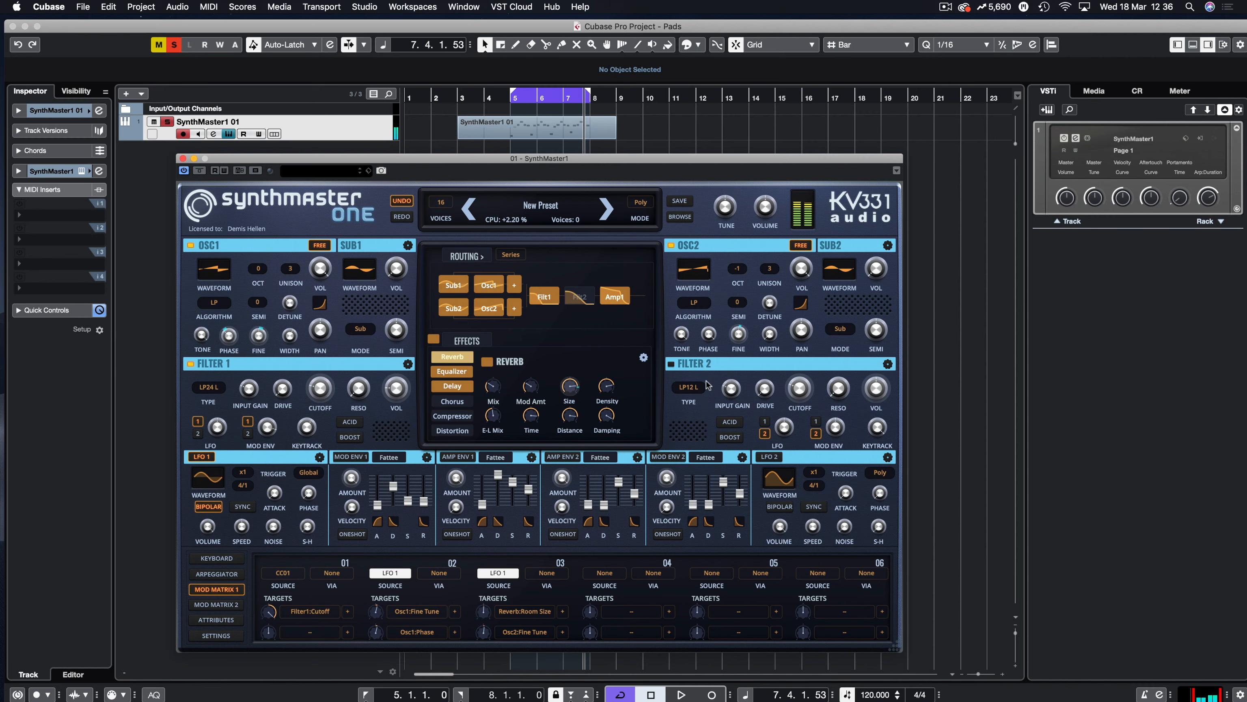
Enable filter 2 as LP24 L with its cutoff at about 78.1 Hz, and modulate it with modulation envelope 1
{"action": "left_click", "coordinate": [670, 363]}
{"action": "left_click_drag", "start_coordinate": [876, 391], "coordinate": [868, 414]}
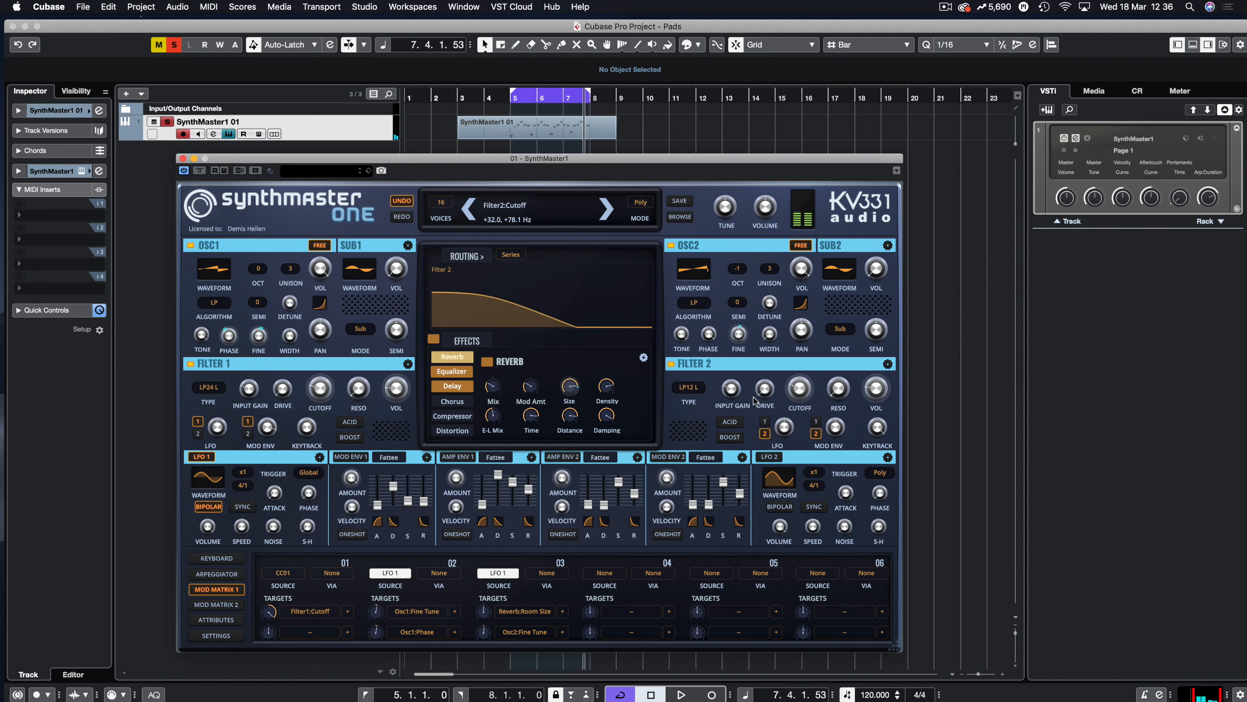
{"action": "left_click", "coordinate": [689, 388]}
{"action": "mouse_move", "coordinate": [712, 432]}
{"action": "left_click", "coordinate": [813, 433]}
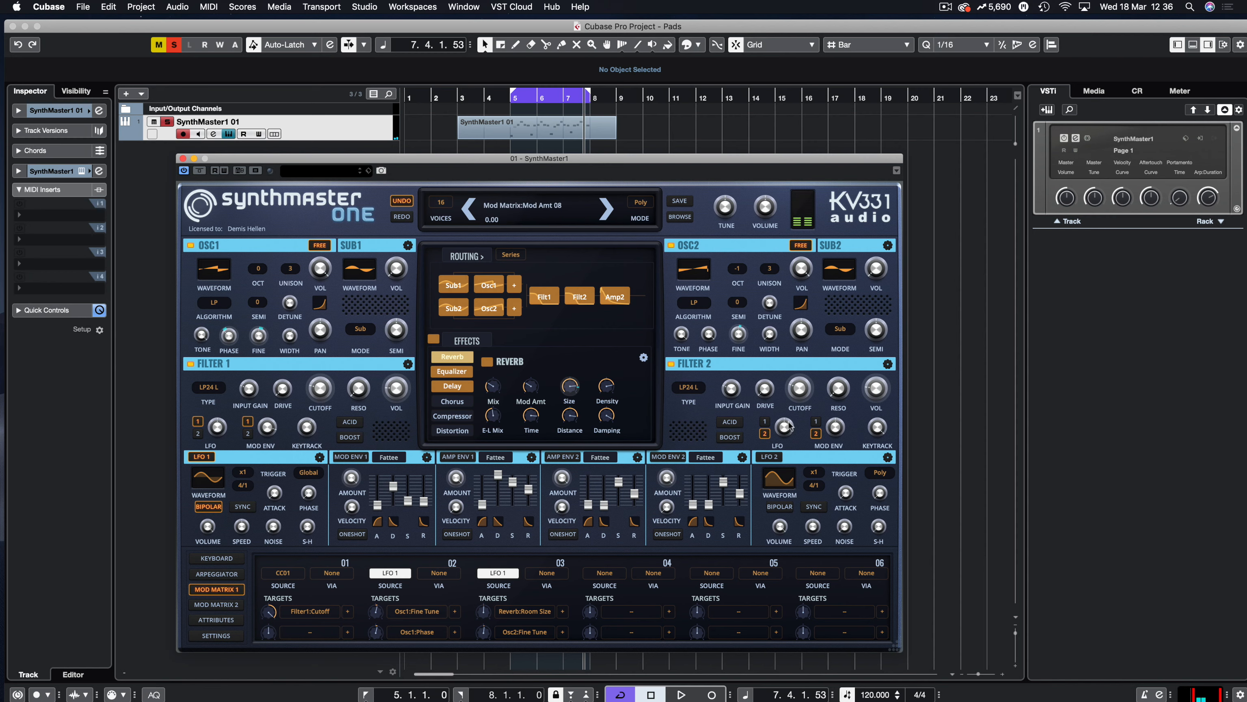
{"action": "left_click", "coordinate": [815, 421]}
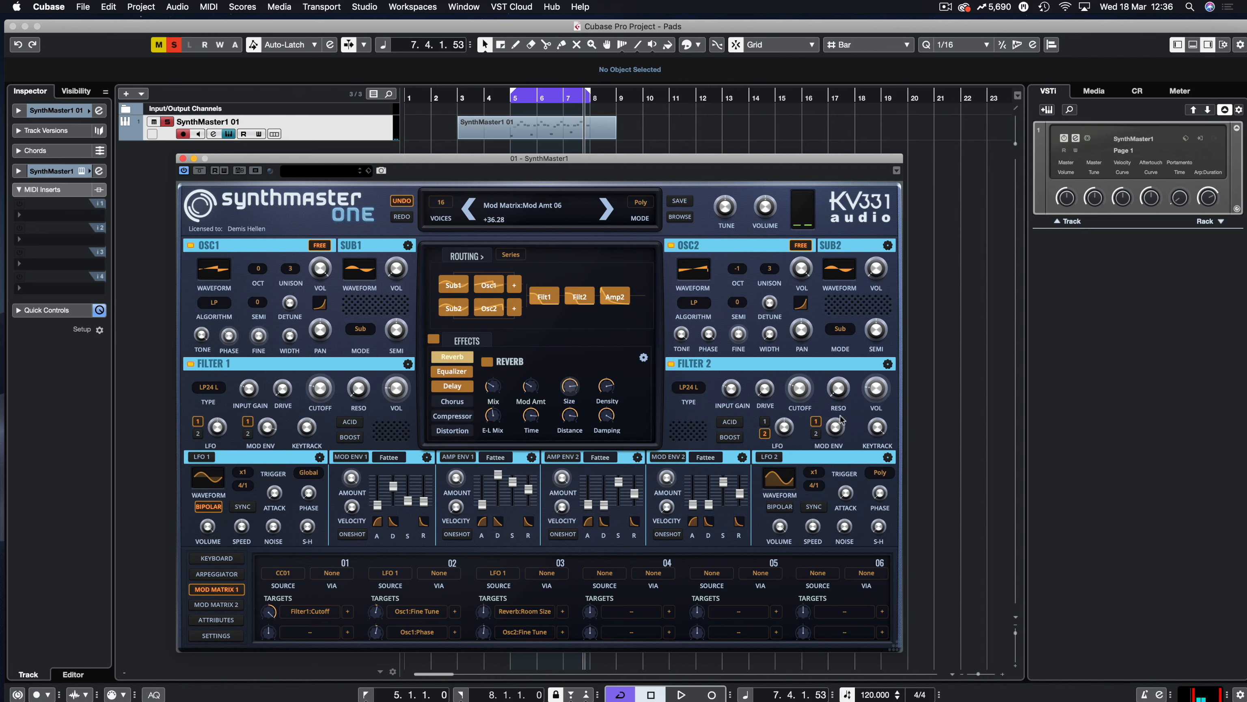
{"action": "left_click_drag", "start_coordinate": [840, 416], "coordinate": [848, 428]}
Add filter 2's cutoff as the second CC01 target in modulation slot 1, and test the modulation wheel against played notes
{"action": "left_click_drag", "start_coordinate": [299, 633], "coordinate": [799, 389]}
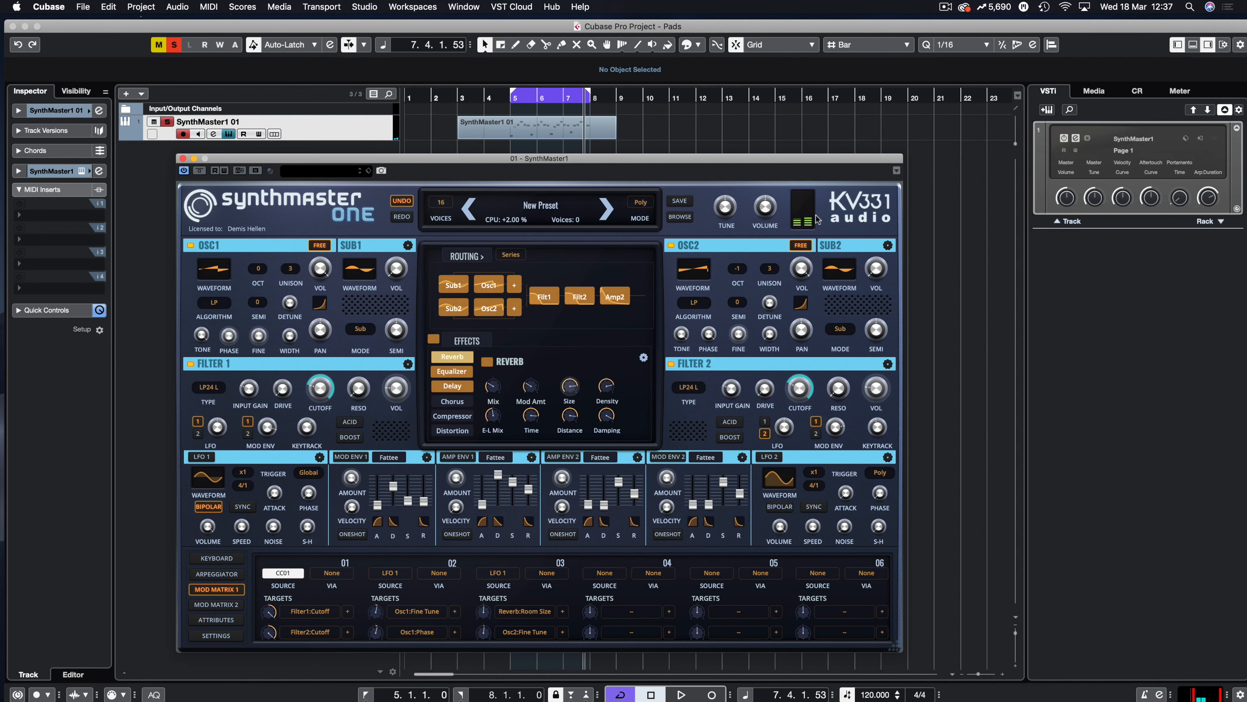
{"action": "left_click", "coordinate": [224, 559]}
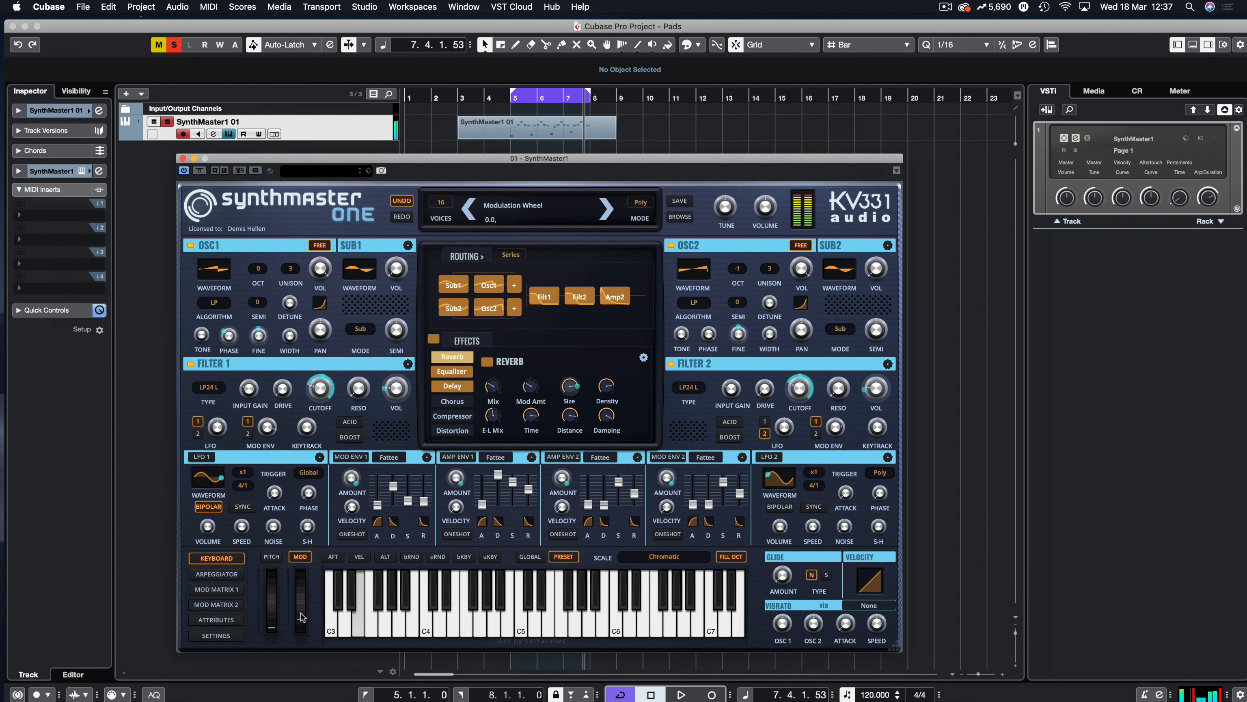
{"action": "mouse_move", "coordinate": [305, 603]}
{"action": "left_mouse_down"}
{"action": "mouse_move", "coordinate": [307, 579]}
{"action": "mouse_move", "coordinate": [309, 627]}
{"action": "left_mouse_up"}
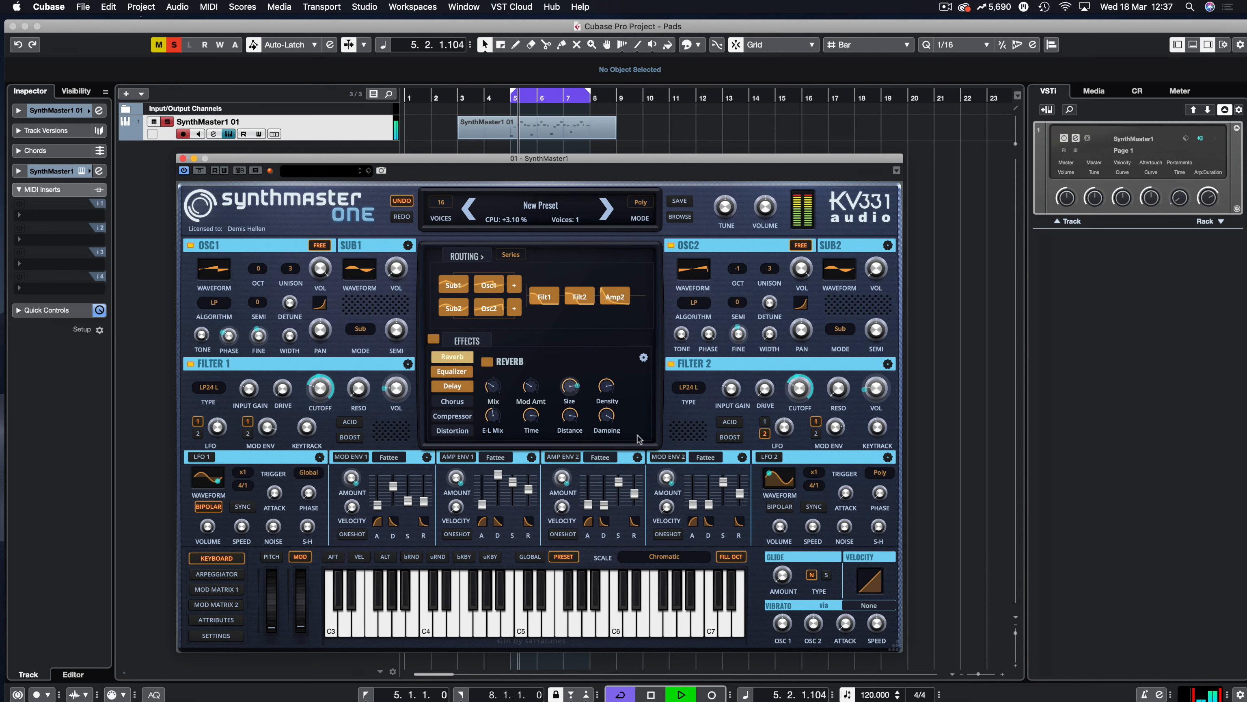
Set the synth's master volume to about 41.5, and turn down the system volume before stopping playback
{"action": "left_click_drag", "start_coordinate": [766, 208], "coordinate": [767, 218]}
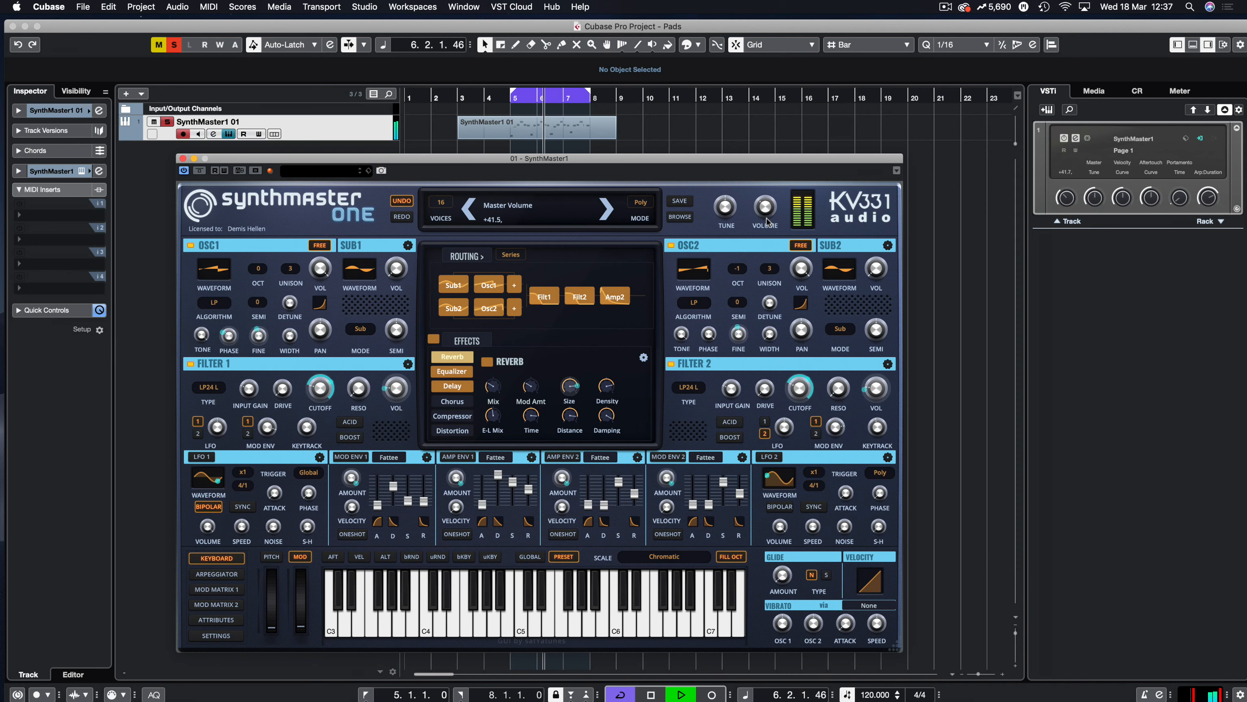
{"action": "key", "text": "XF86AudioLowerVolume"}
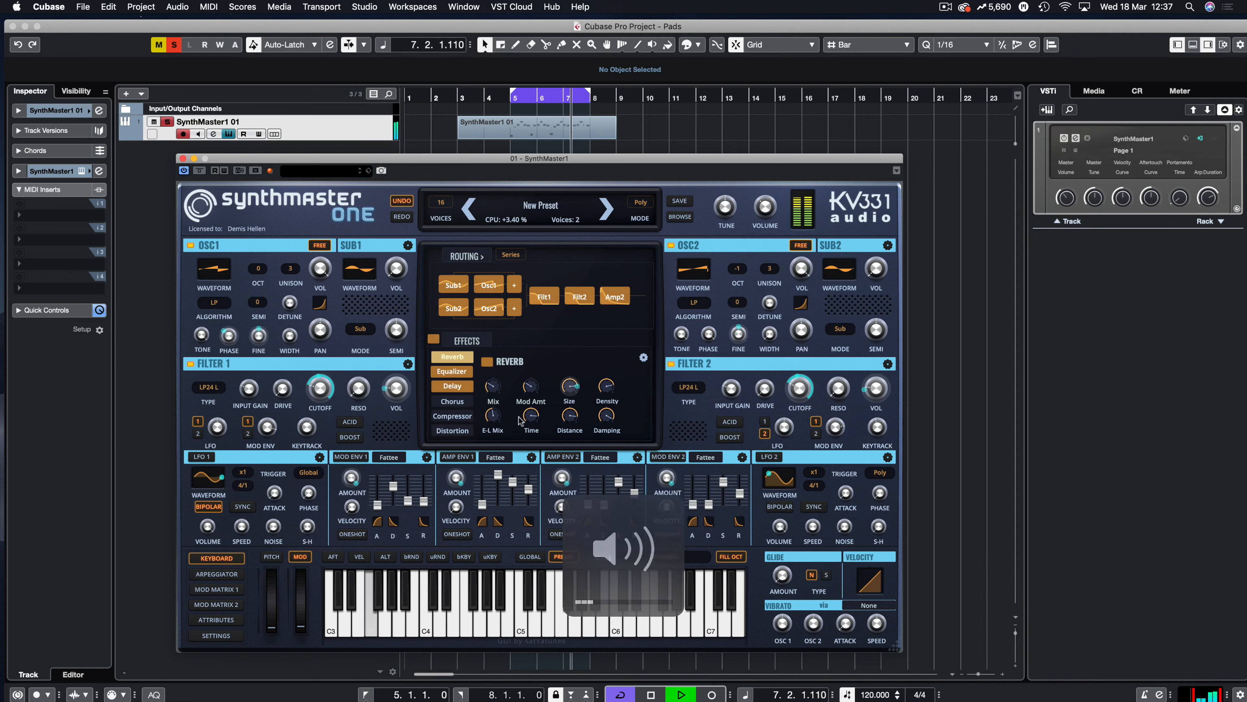
{"action": "key", "text": "space"}
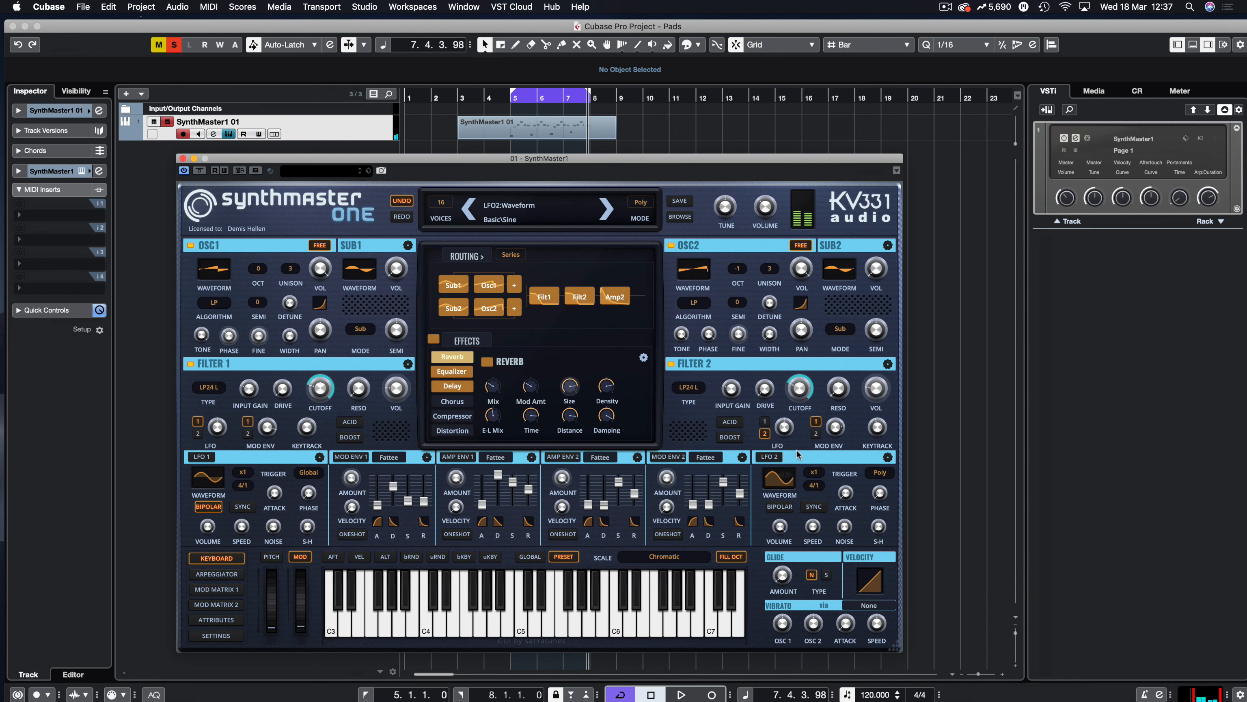
Remove Reverb Room Size from the LFO 1 targets in modulation slot 3
{"action": "mouse_move", "coordinate": [746, 350]}
{"action": "mouse_move", "coordinate": [786, 527]}
{"action": "left_click", "coordinate": [216, 589]}
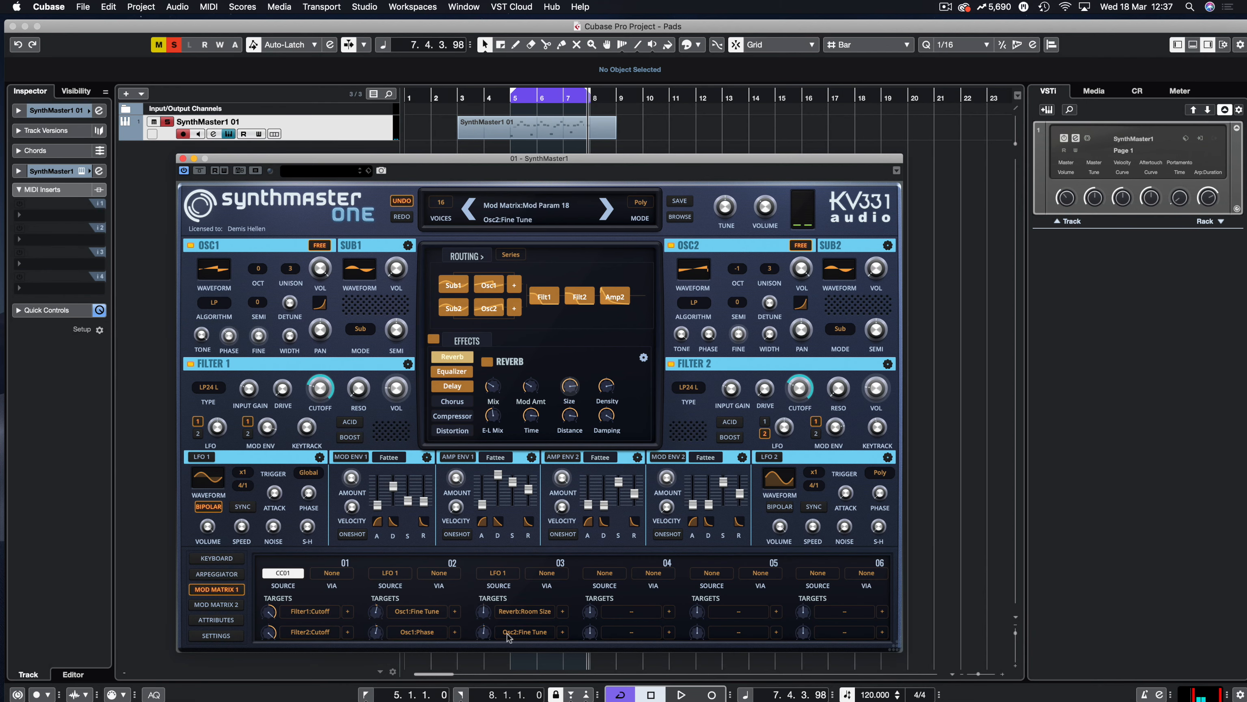
{"action": "mouse_move", "coordinate": [730, 334]}
{"action": "left_click", "coordinate": [535, 612]}
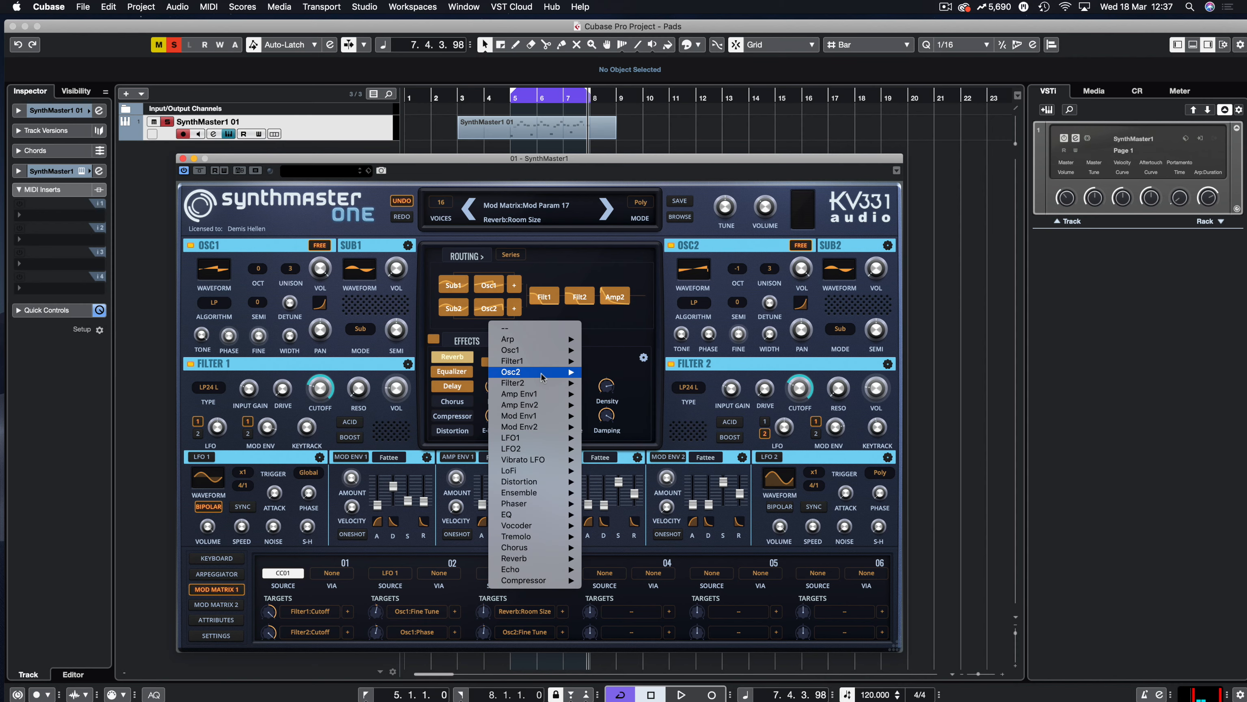
{"action": "left_click", "coordinate": [535, 328]}
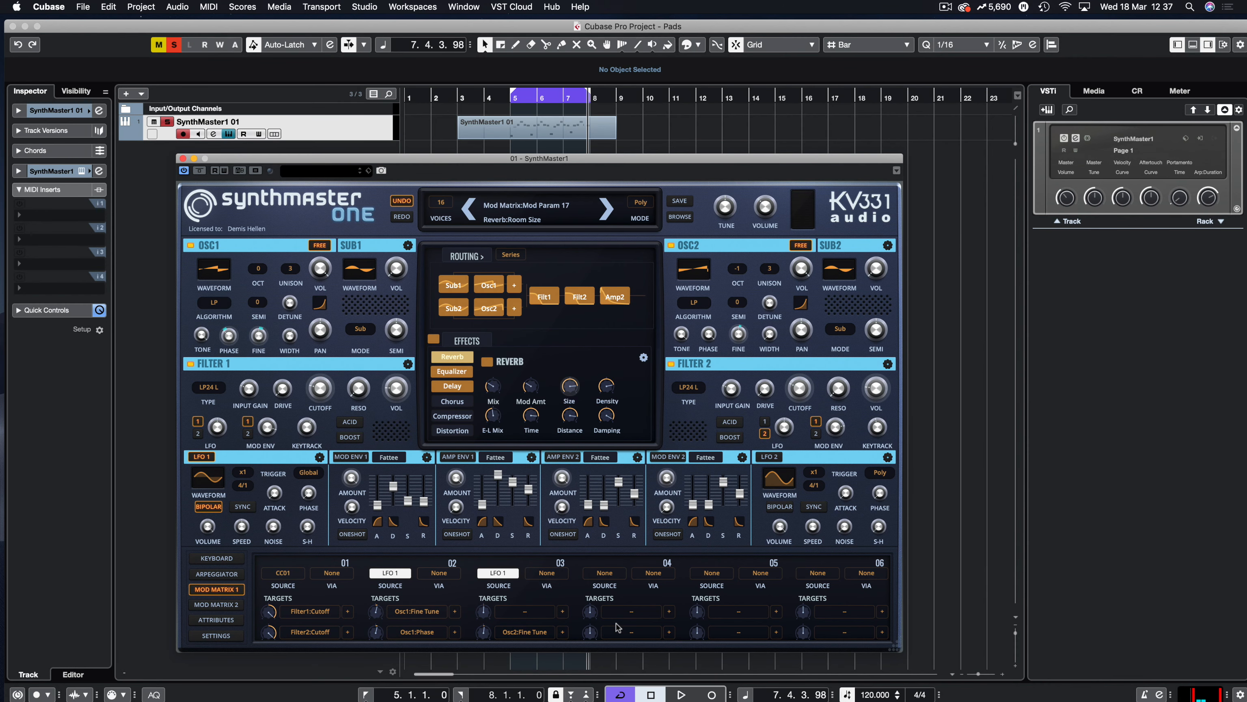
Assign LFO 2 as the source of modulation slot 4 with Reverb Room Size as its first target
{"action": "left_click", "coordinate": [608, 573]}
{"action": "mouse_move", "coordinate": [617, 542]}
{"action": "left_click", "coordinate": [740, 553]}
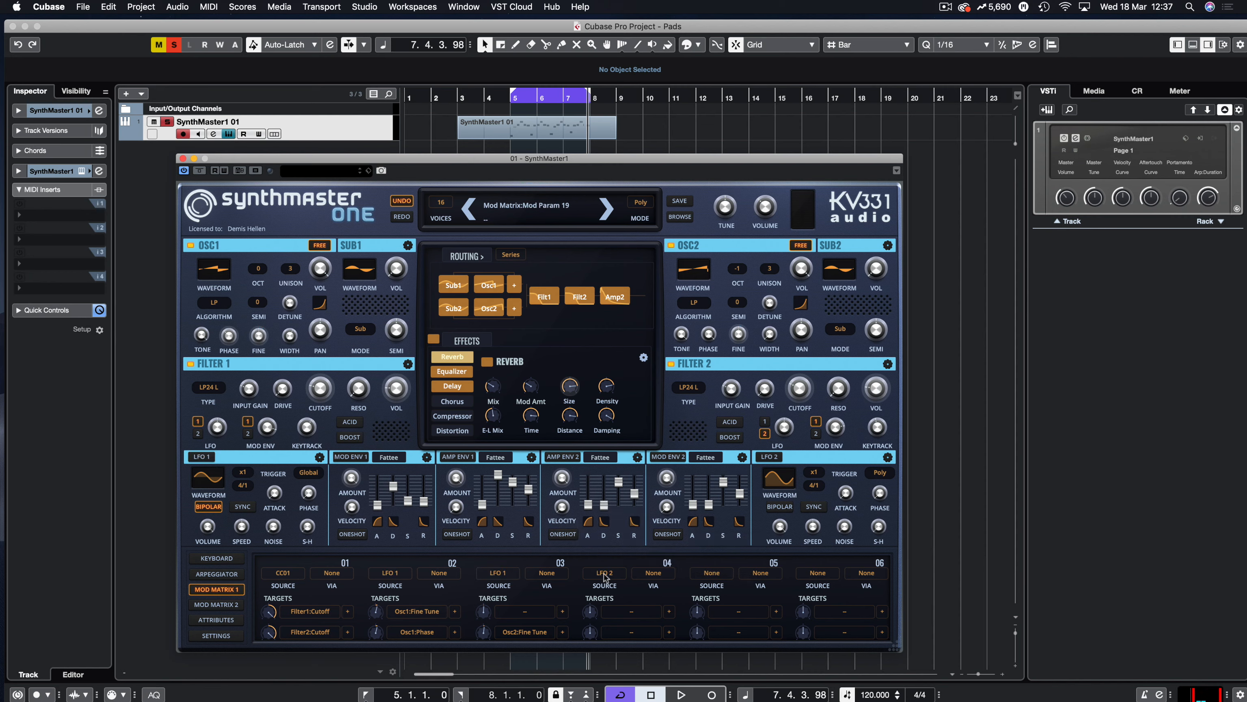
{"action": "left_click_drag", "start_coordinate": [573, 391], "coordinate": [598, 611]}
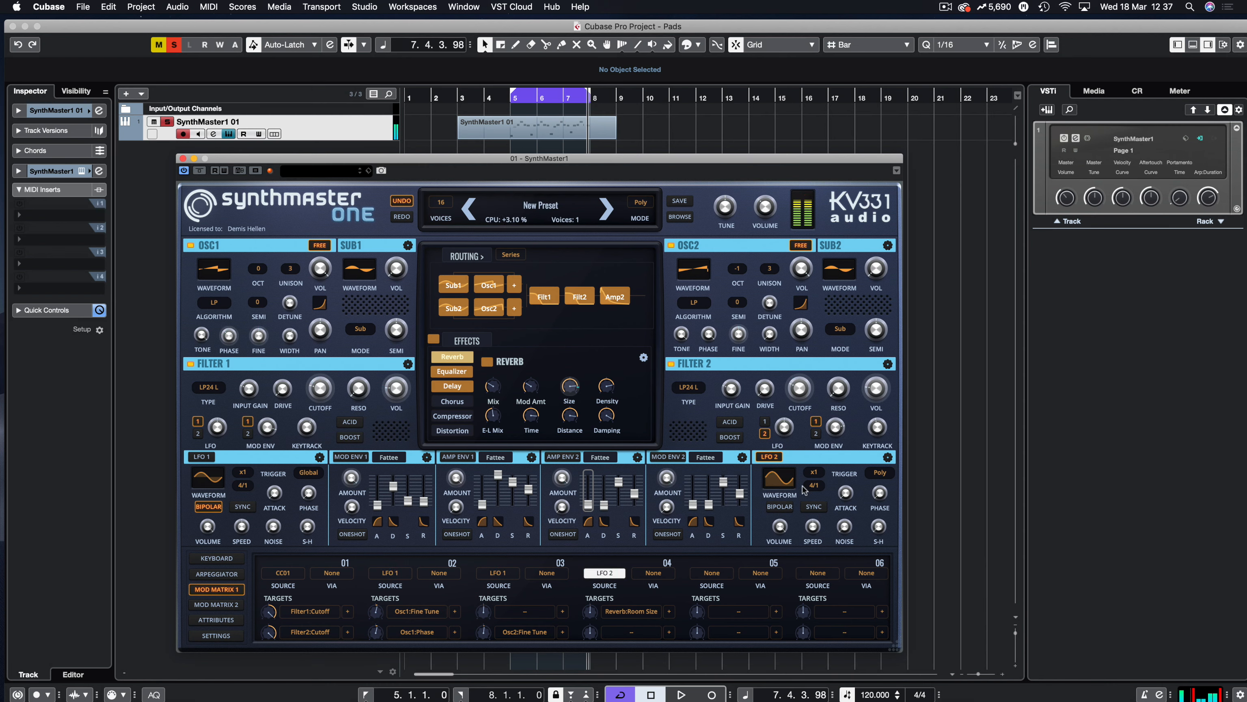
Set LFO 2 to Global trigger and bipolar mode, reduce its volume to a low level, and return to the keyboard view
{"action": "left_click", "coordinate": [880, 473]}
{"action": "left_click", "coordinate": [886, 479]}
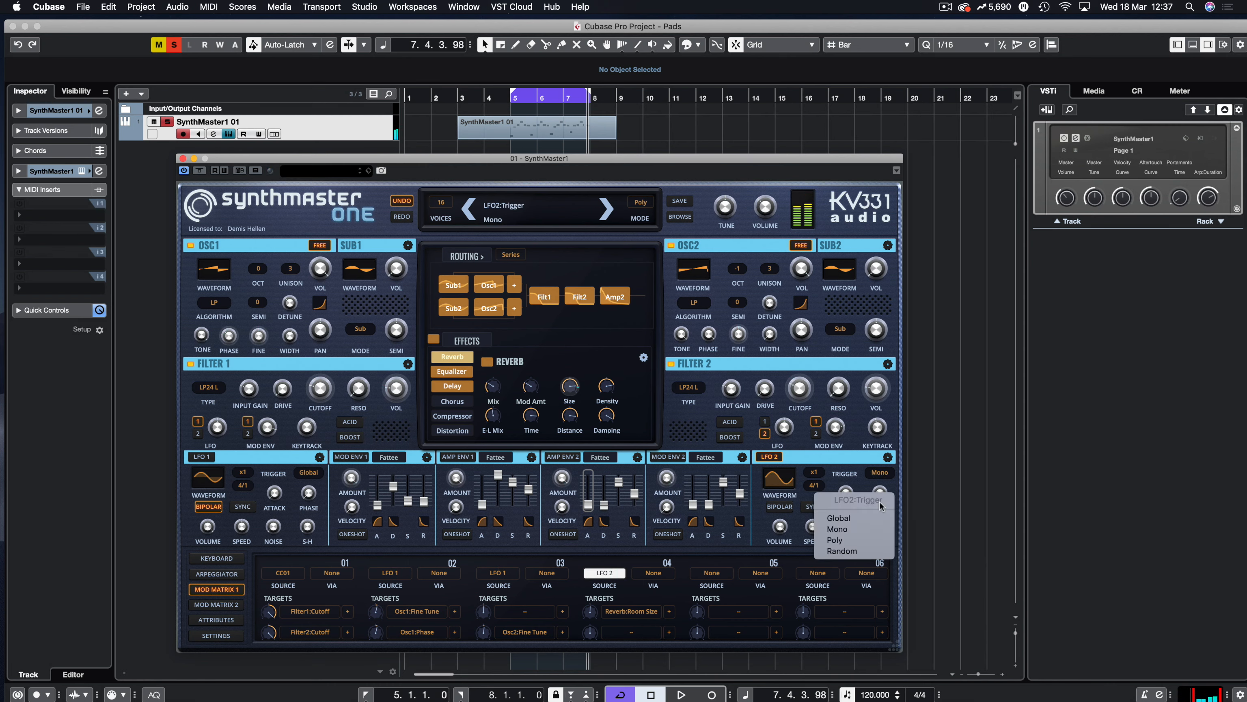
{"action": "left_click", "coordinate": [856, 516]}
{"action": "left_click", "coordinate": [780, 507]}
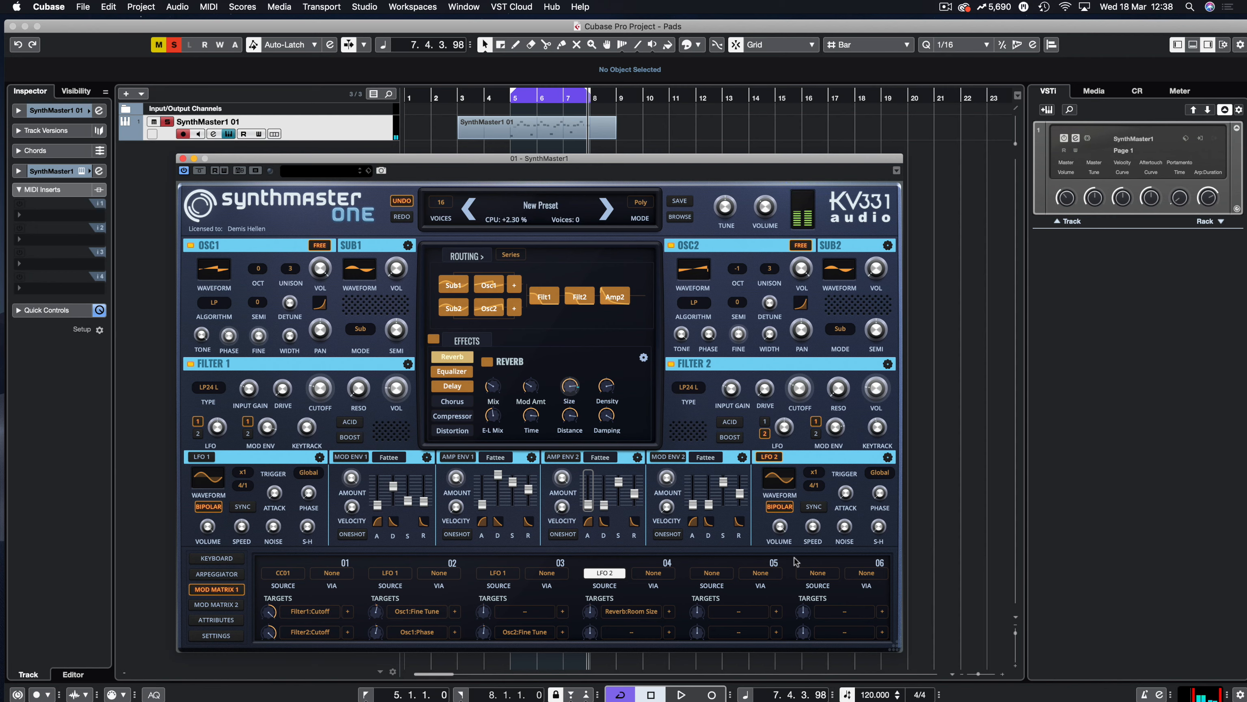
{"action": "left_click_drag", "start_coordinate": [781, 535], "coordinate": [784, 563]}
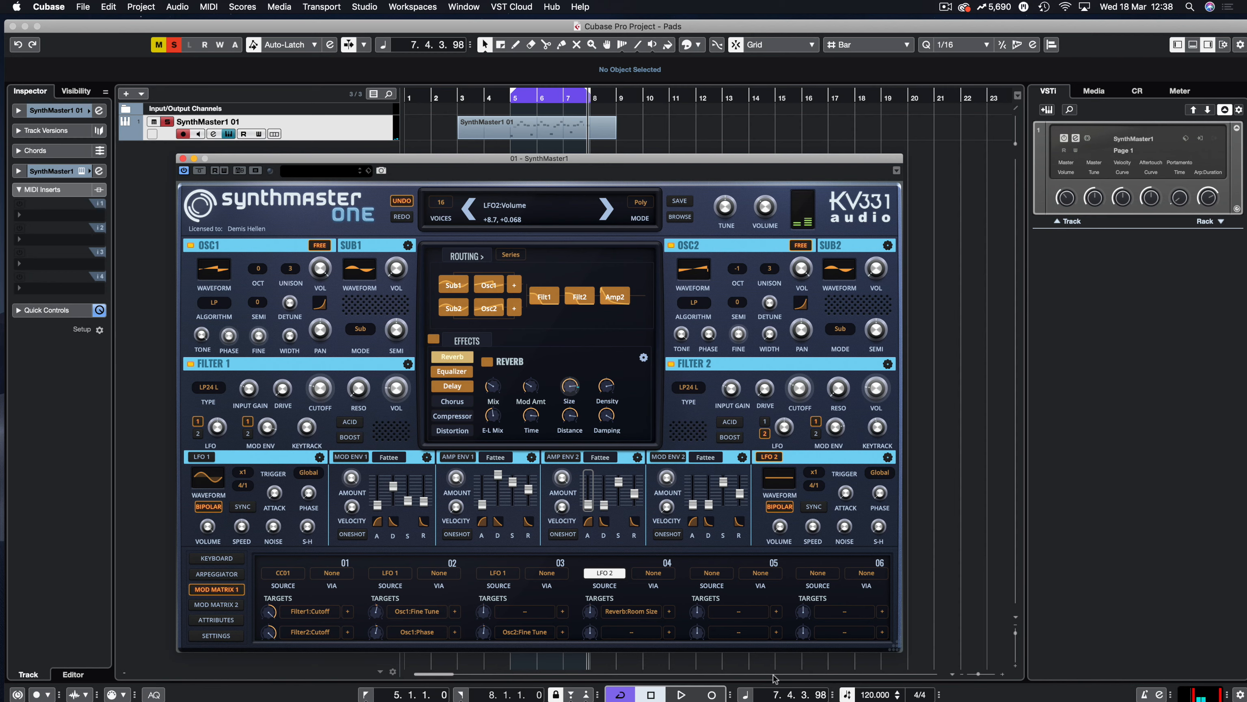
{"action": "left_click_drag", "start_coordinate": [774, 679], "coordinate": [793, 582]}
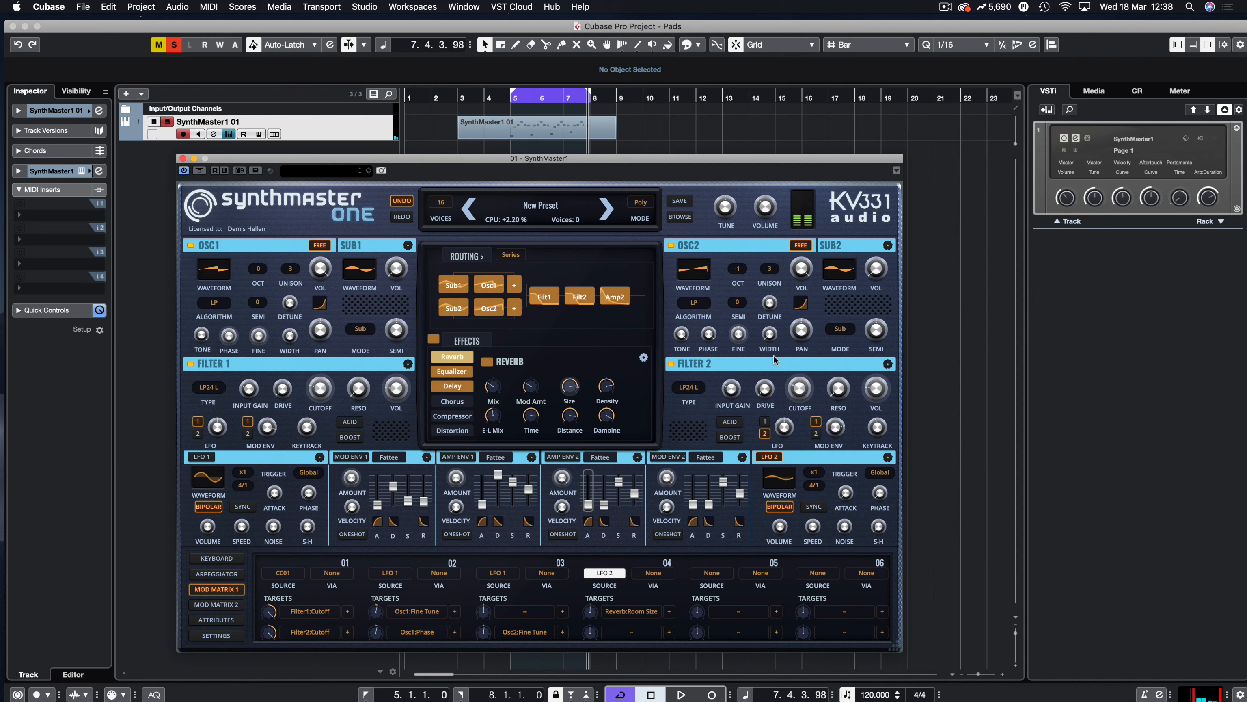
{"action": "mouse_move", "coordinate": [771, 339]}
{"action": "left_click", "coordinate": [229, 560]}
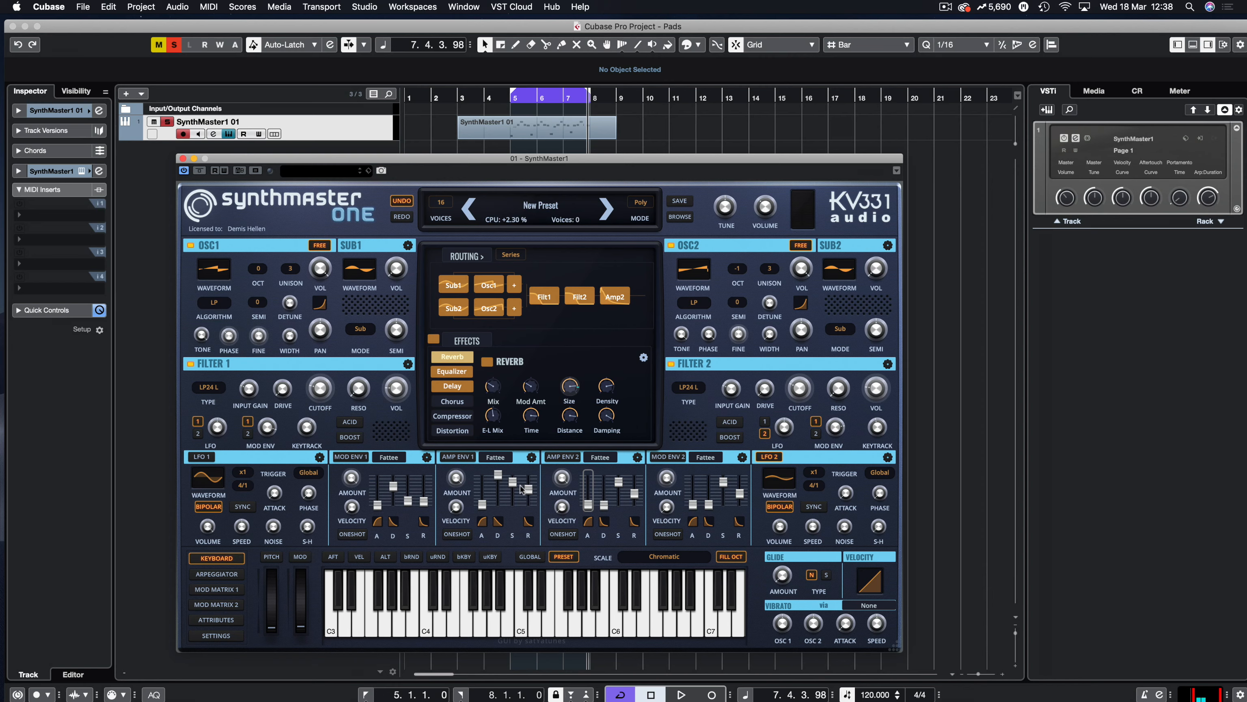
Enable the chorus, lower its feedback, and set its mod amount to about 26.7 and its speed to about 0.62 Hz
{"action": "left_click", "coordinate": [447, 401]}
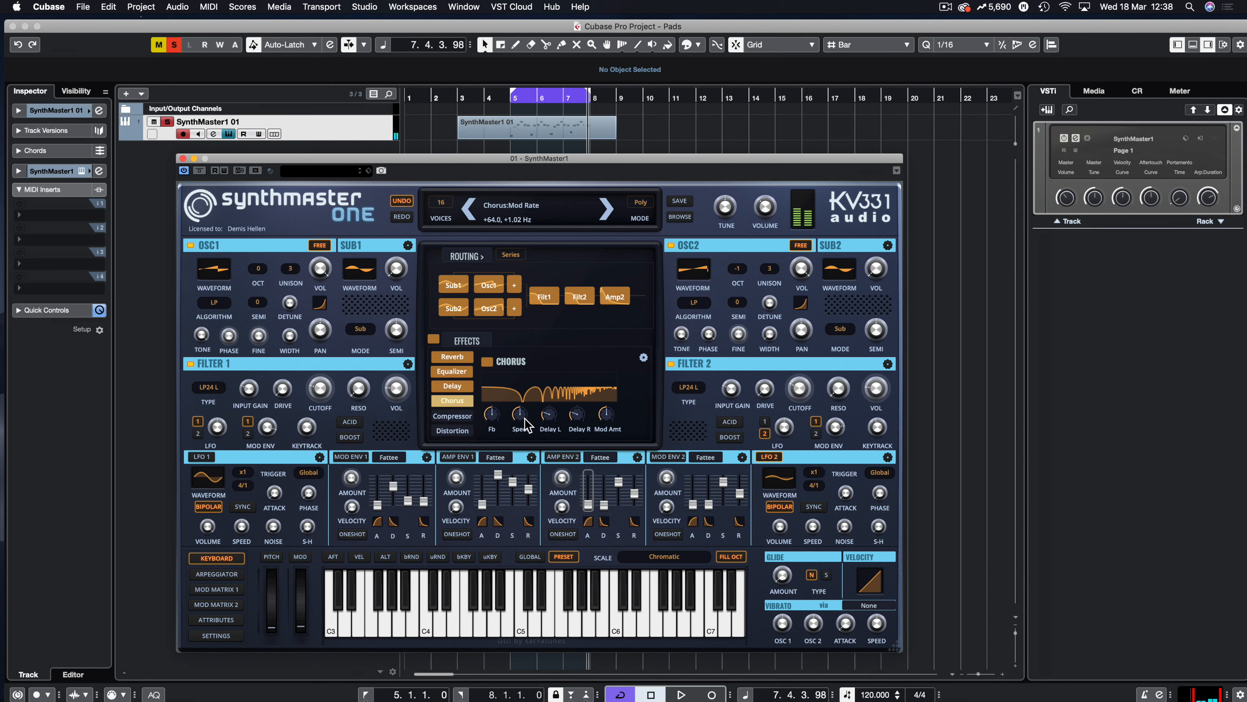
{"action": "left_click_drag", "start_coordinate": [489, 426], "coordinate": [487, 439]}
{"action": "key", "text": "space"}
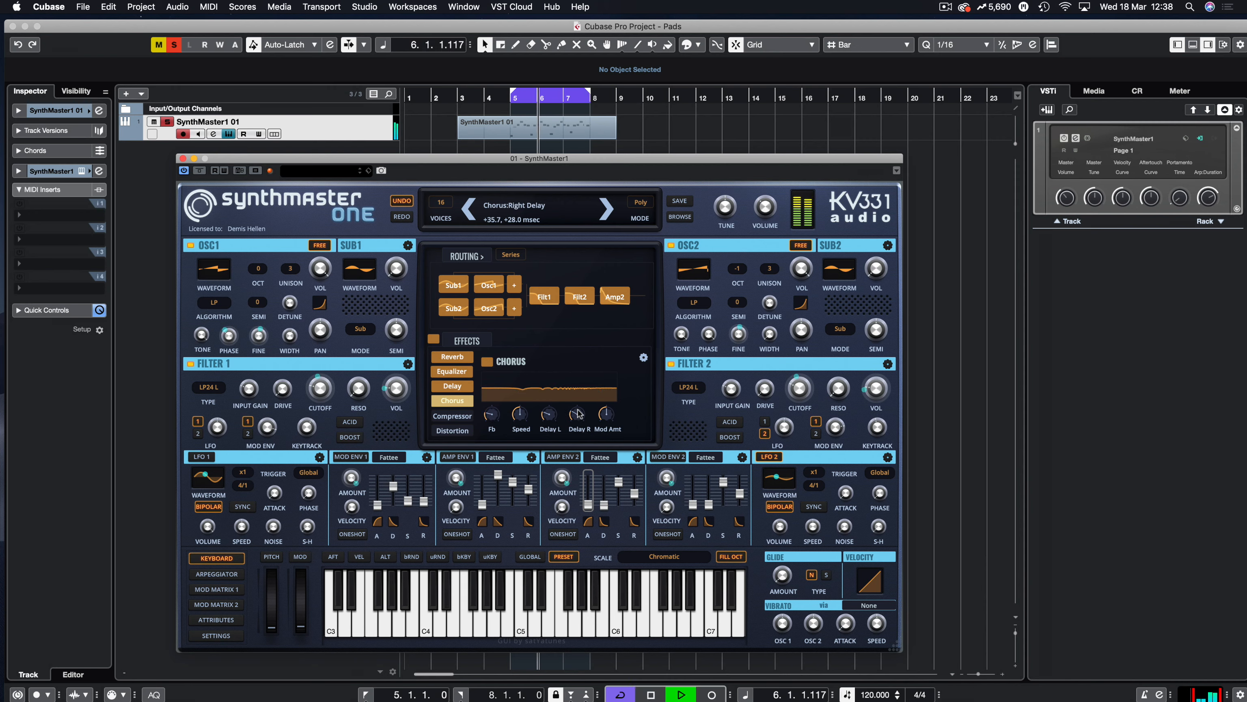
{"action": "left_click_drag", "start_coordinate": [605, 414], "coordinate": [604, 441]}
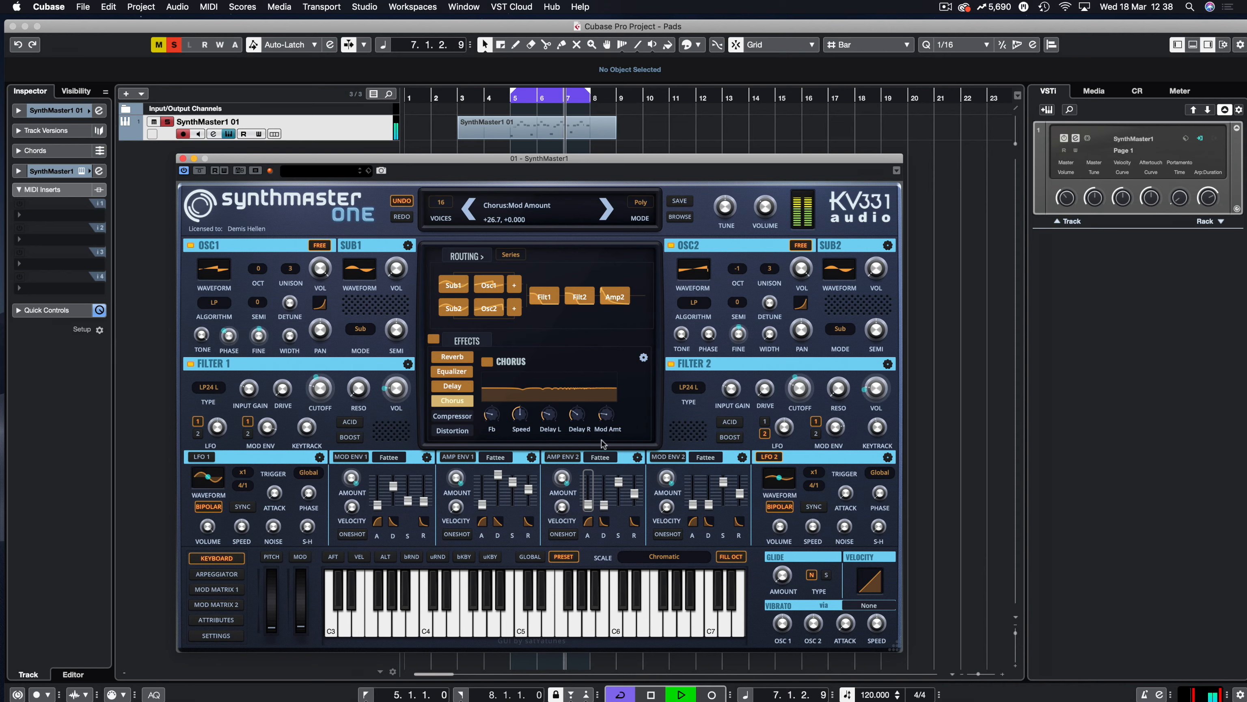
{"action": "left_click_drag", "start_coordinate": [519, 414], "coordinate": [520, 433]}
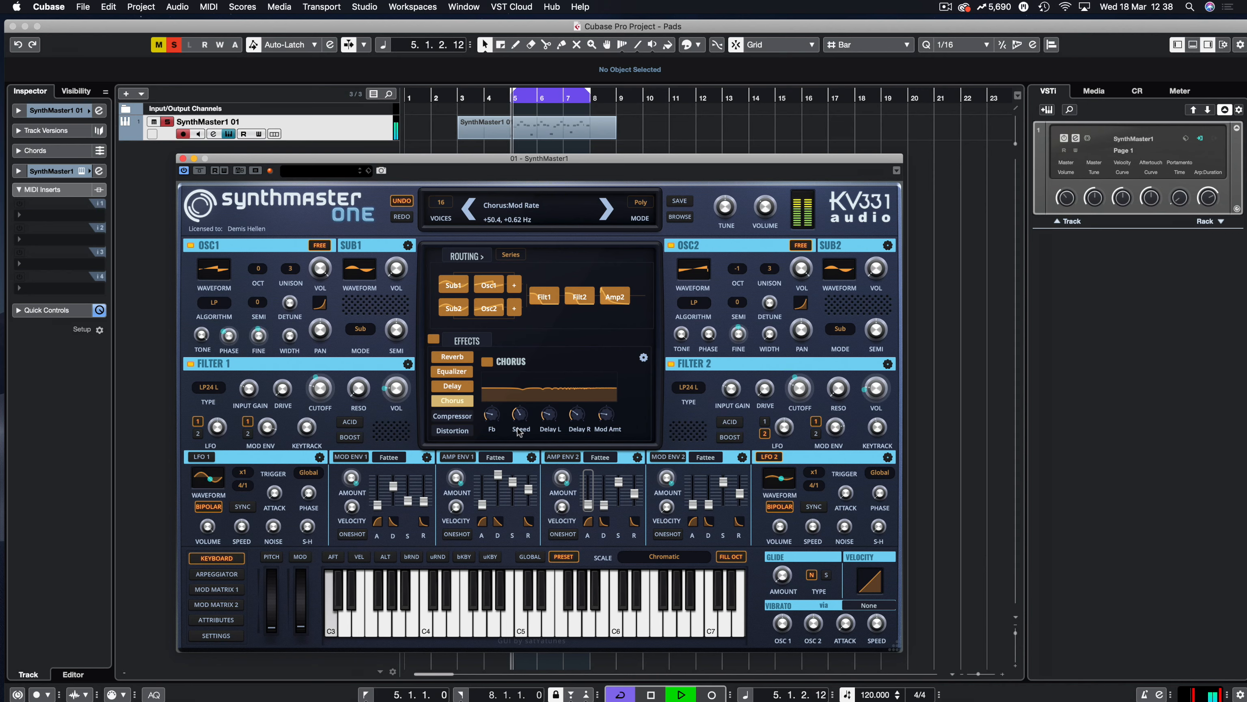
Compare the loop with the chorus bypassed and active
{"action": "left_click", "coordinate": [487, 362]}
{"action": "left_click", "coordinate": [487, 362]}
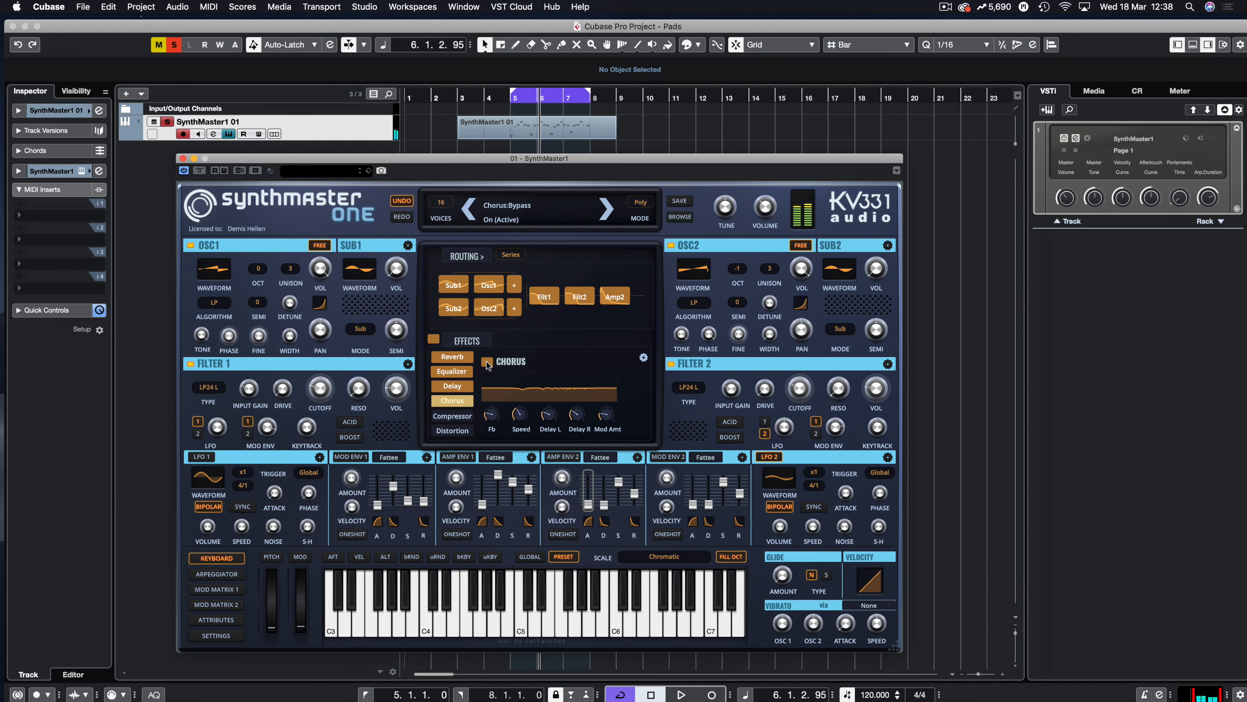
{"action": "mouse_move", "coordinate": [391, 524]}
{"action": "key", "text": "space"}
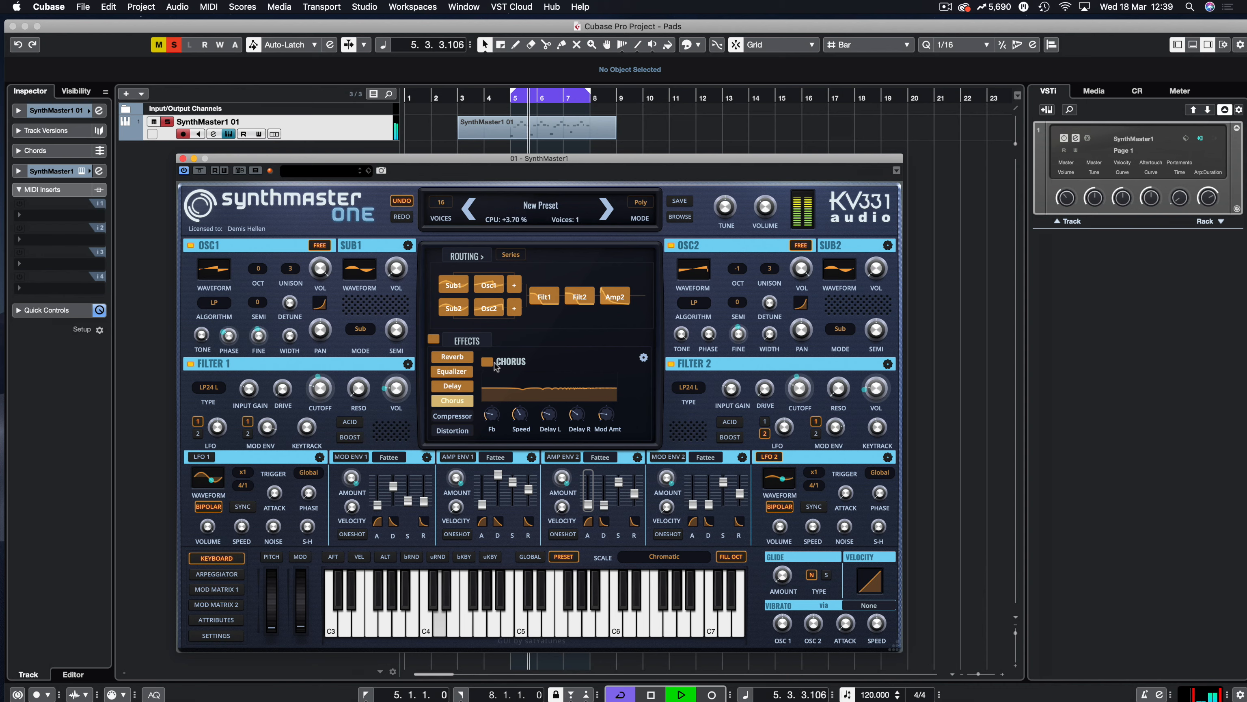
{"action": "left_click", "coordinate": [488, 363]}
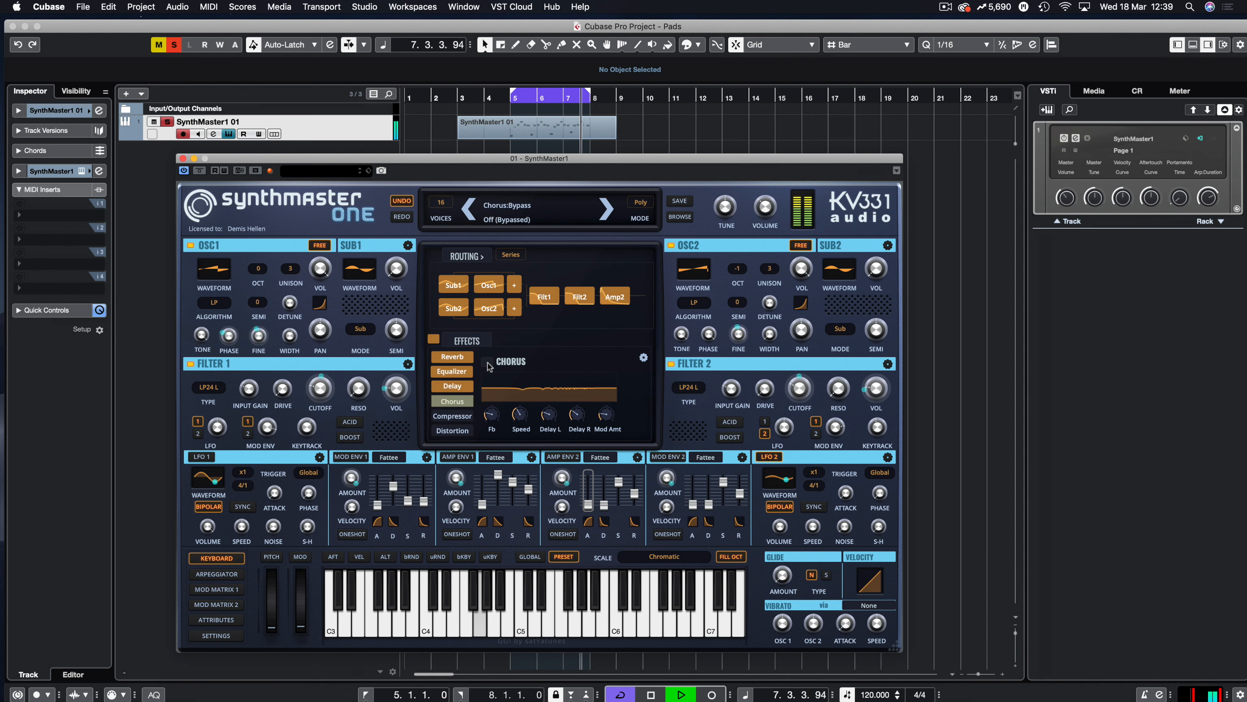
{"action": "left_click", "coordinate": [488, 363]}
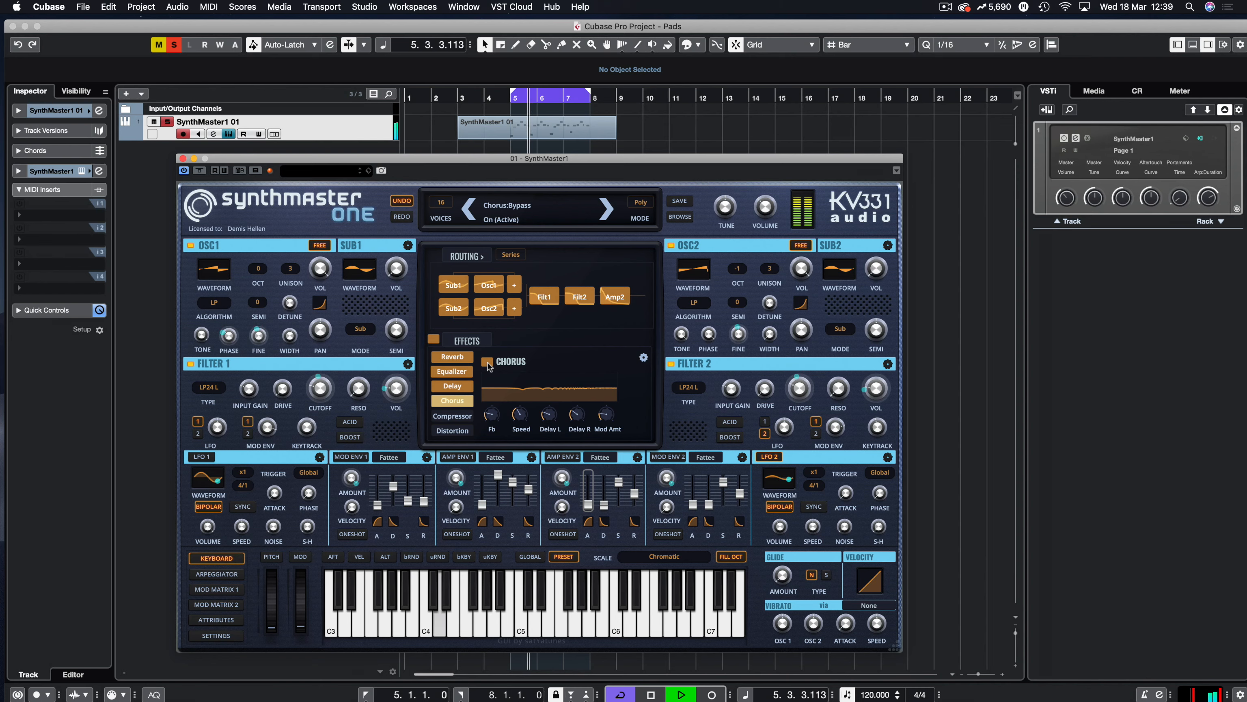
{"action": "left_click", "coordinate": [487, 363]}
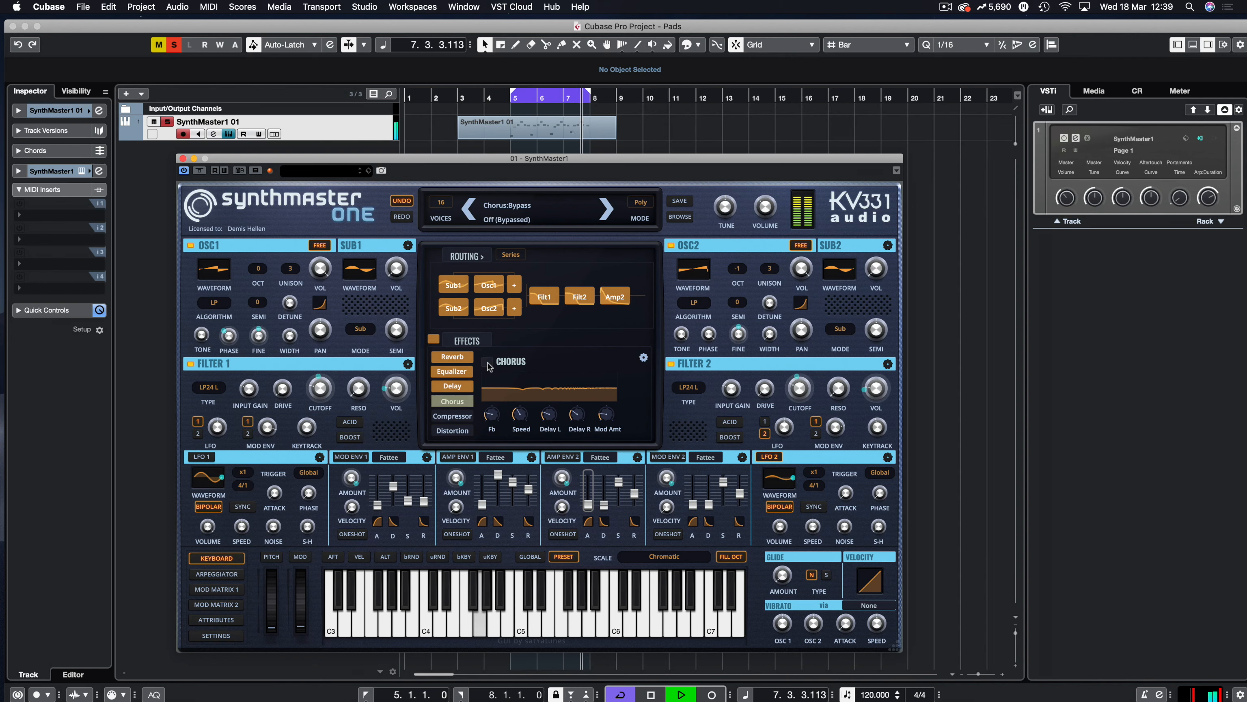
{"action": "left_click", "coordinate": [488, 363]}
{"action": "key", "text": "space"}
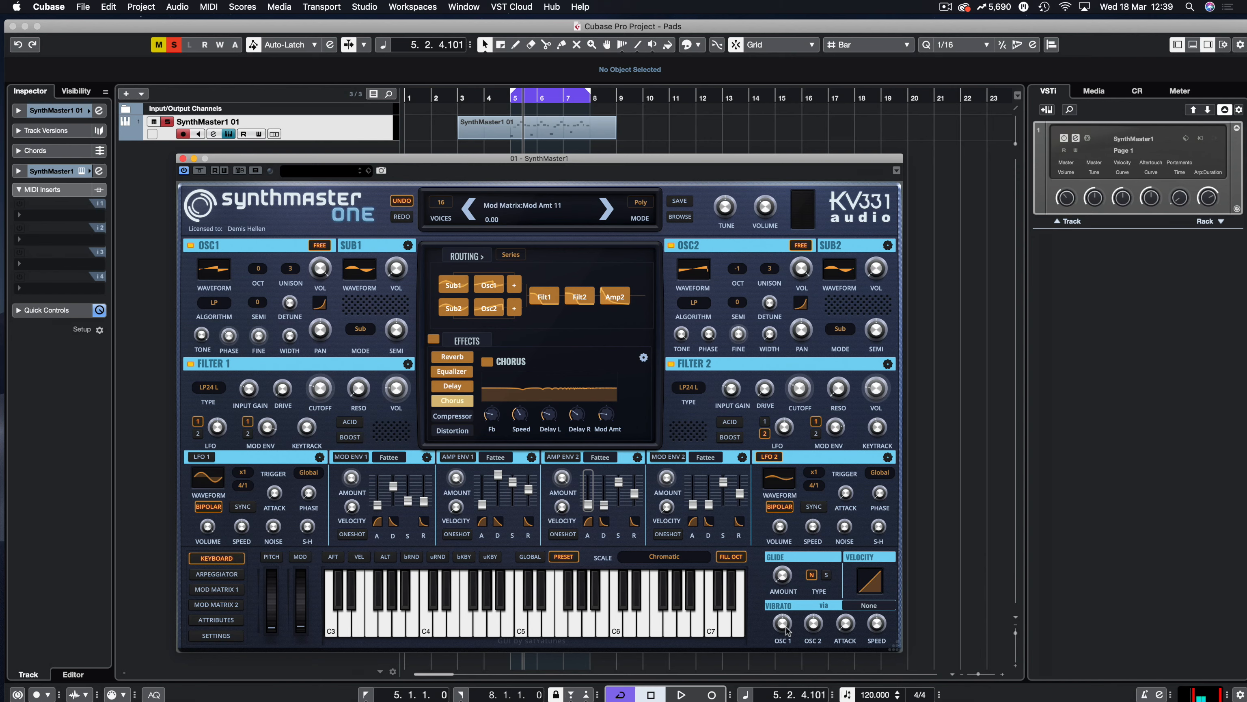
Experiment with the vibrato's oscillator 1 amount, speed and attack time while playing notes
{"action": "left_click_drag", "start_coordinate": [785, 629], "coordinate": [790, 511]}
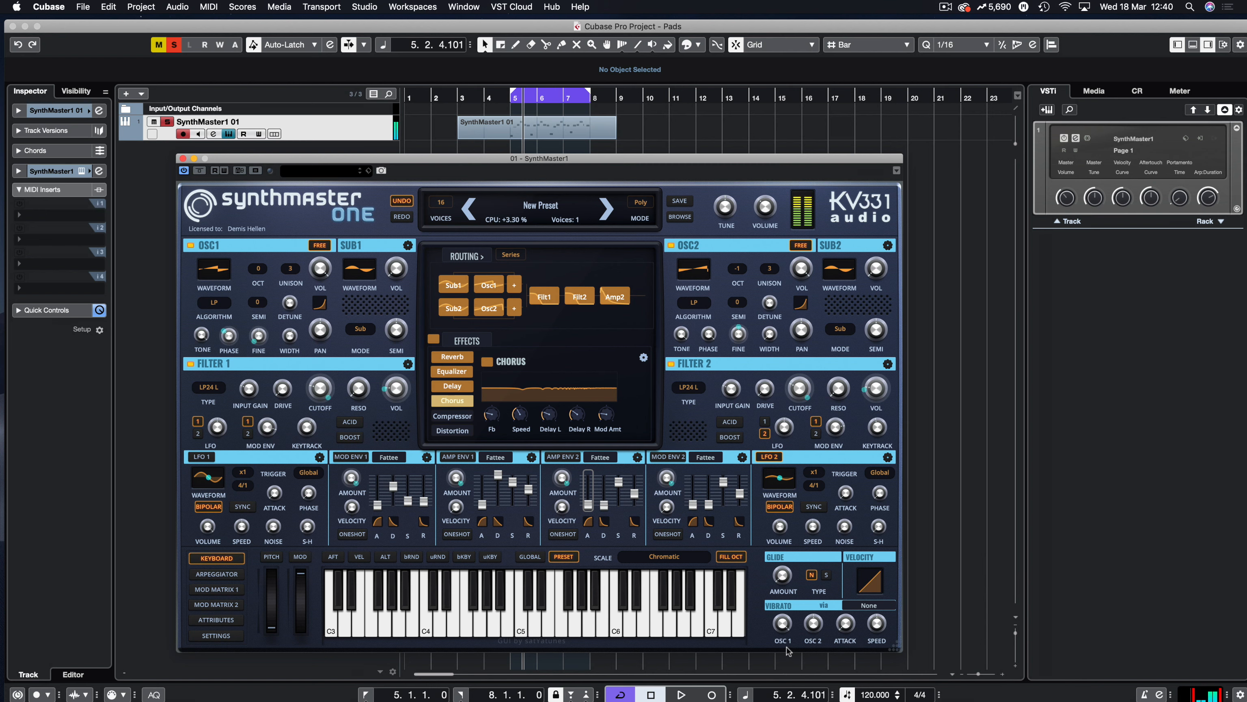
{"action": "left_click_drag", "start_coordinate": [883, 624], "coordinate": [892, 607]}
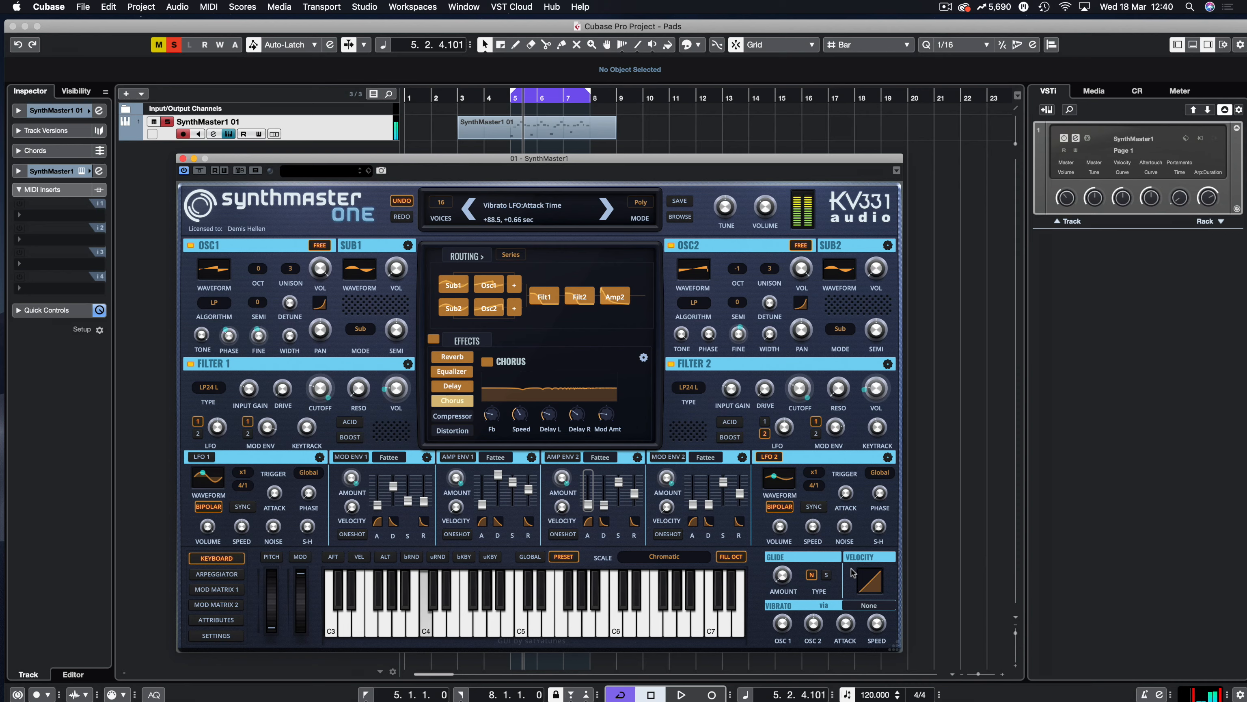
{"action": "left_click_drag", "start_coordinate": [779, 631], "coordinate": [802, 514]}
{"action": "left_click_drag", "start_coordinate": [846, 622], "coordinate": [858, 611]}
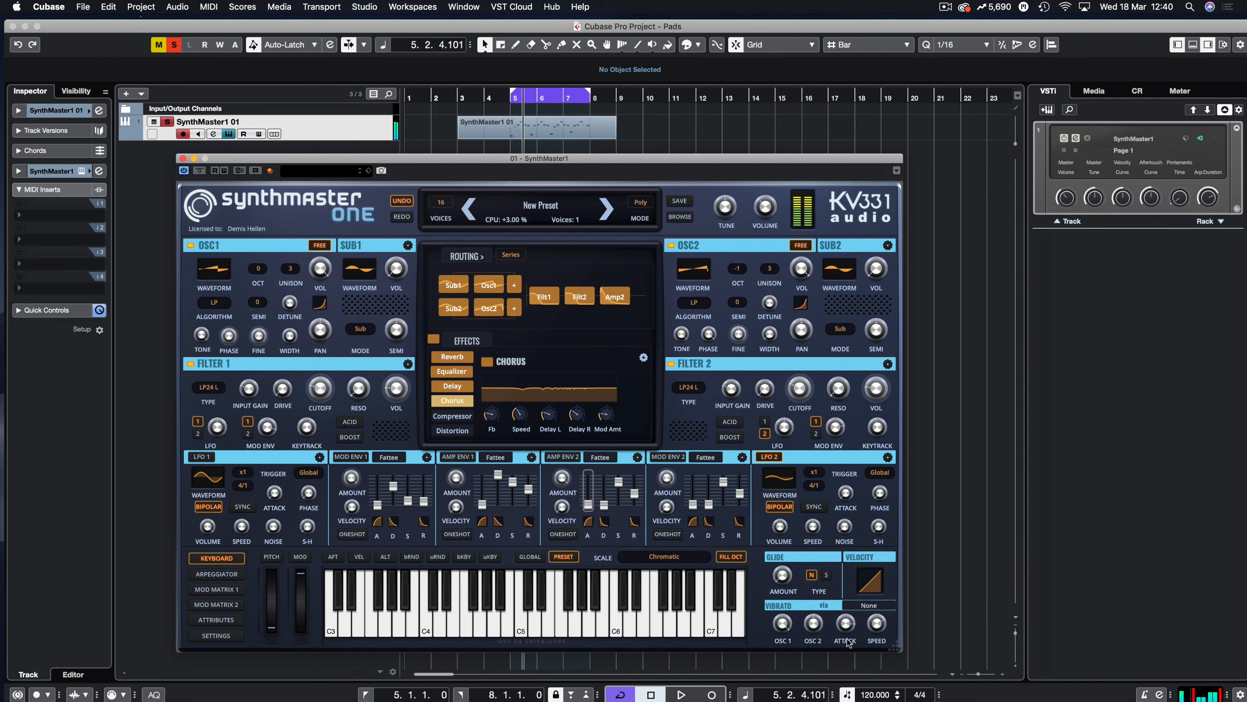
{"action": "left_click_drag", "start_coordinate": [848, 642], "coordinate": [846, 634]}
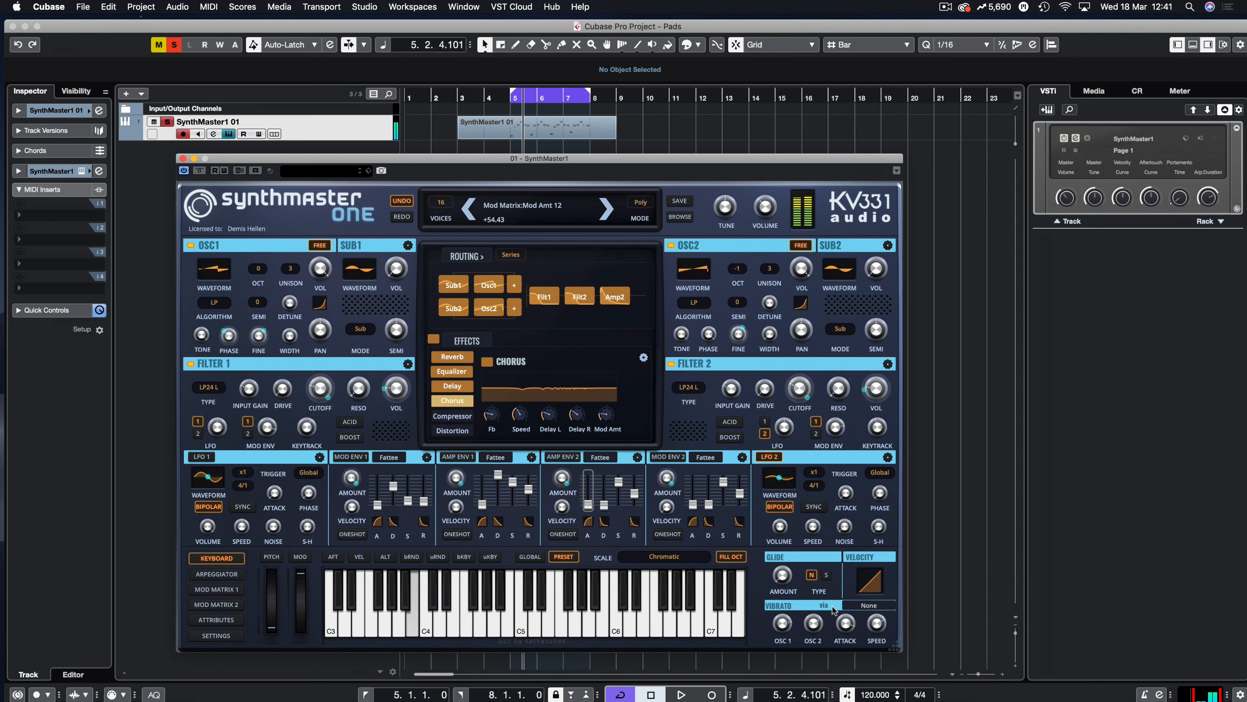
Bend the velocity curve so that it rises more slowly at low velocities, and audition the loop with the synth editor closed
{"action": "left_click_drag", "start_coordinate": [868, 594], "coordinate": [867, 591]}
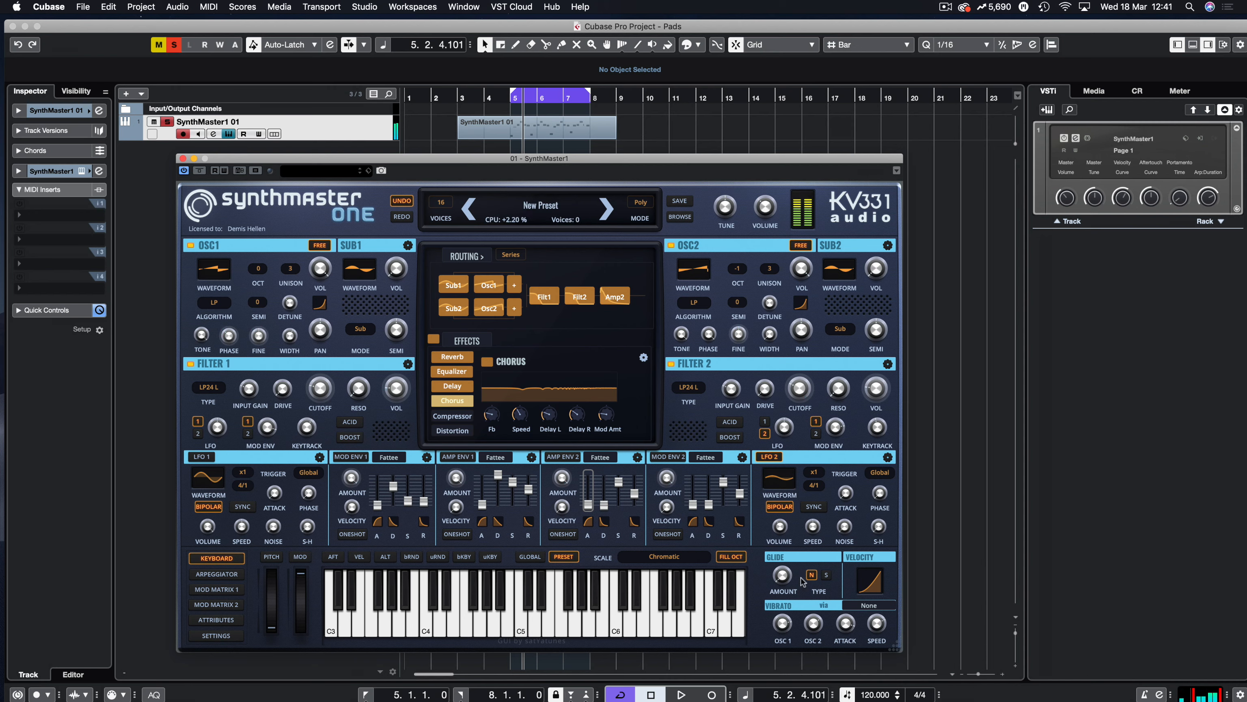
{"action": "key", "text": "space"}
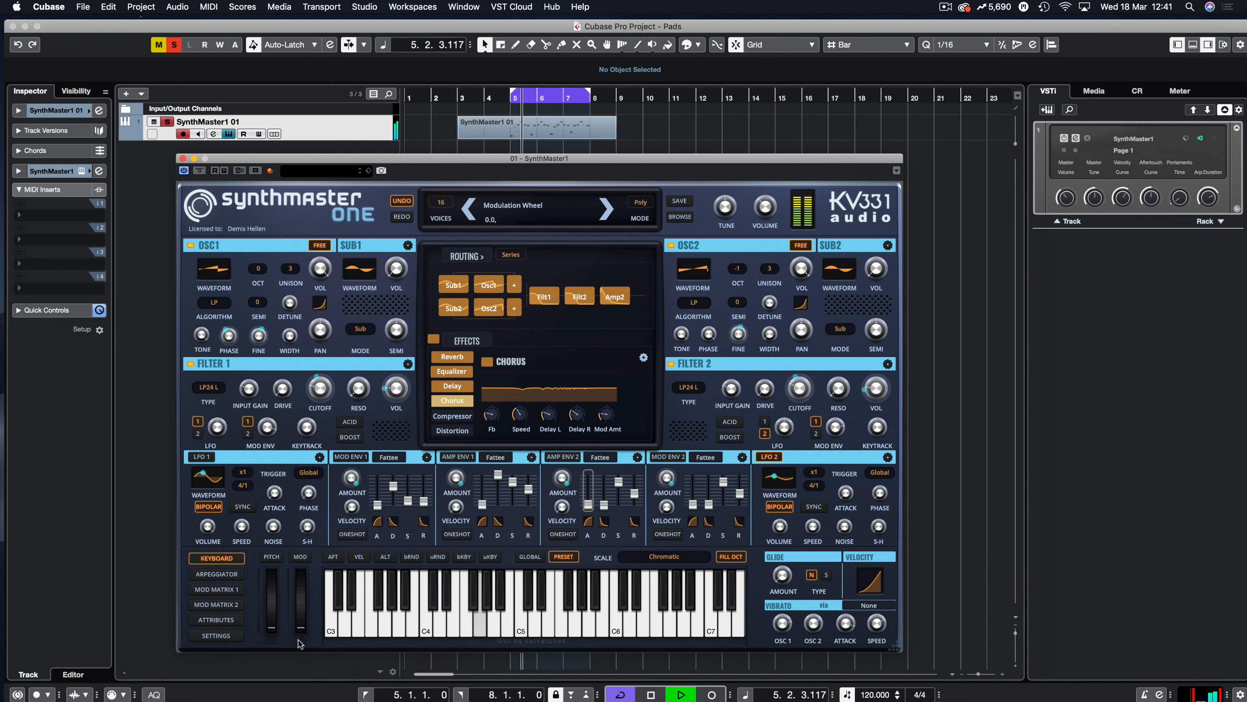
{"action": "left_click", "coordinate": [182, 158]}
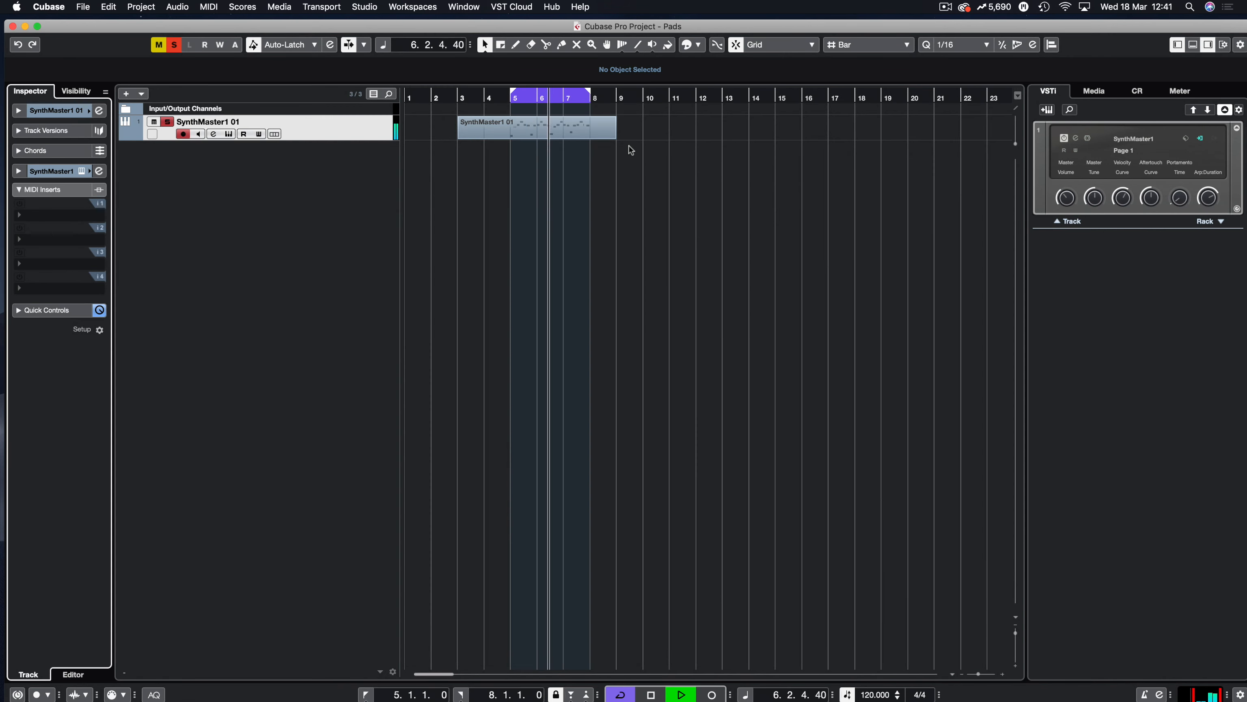
{"action": "key", "text": "space"}
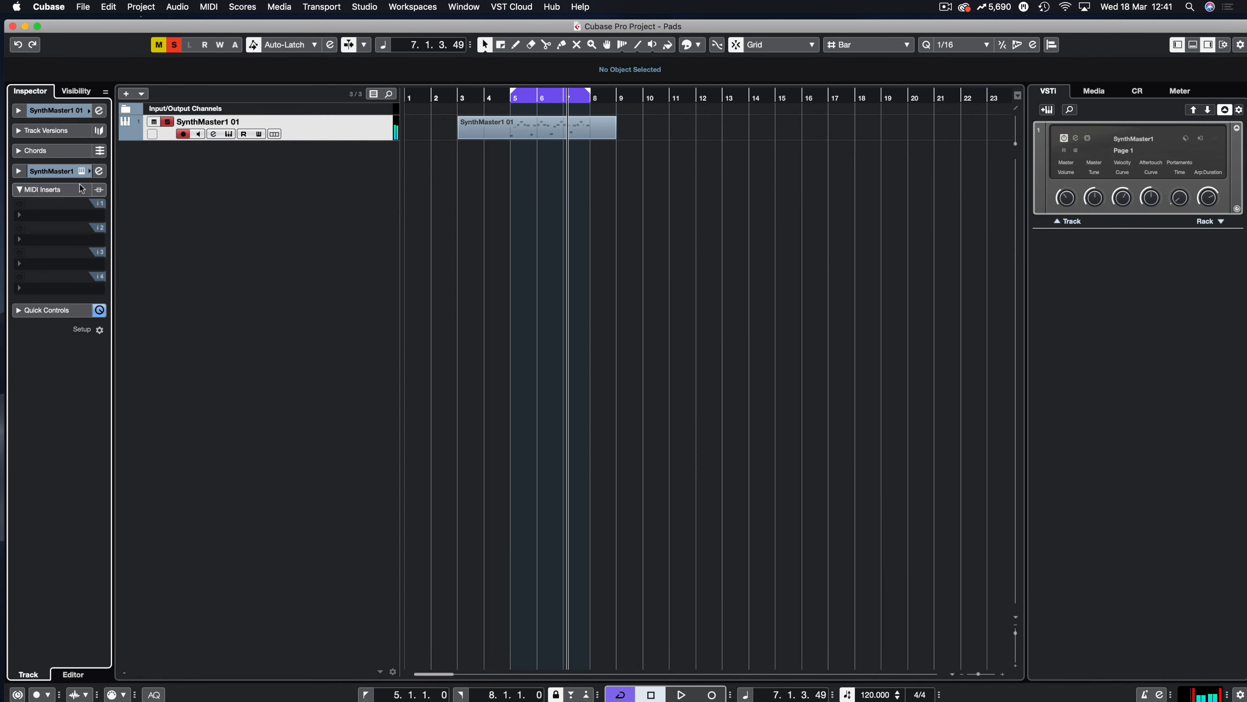
Reopen the synth editor, and adjust modulation envelope 1's decay to about 0.37 s and filter 1's key tracking during playback
{"action": "left_click", "coordinate": [82, 172]}
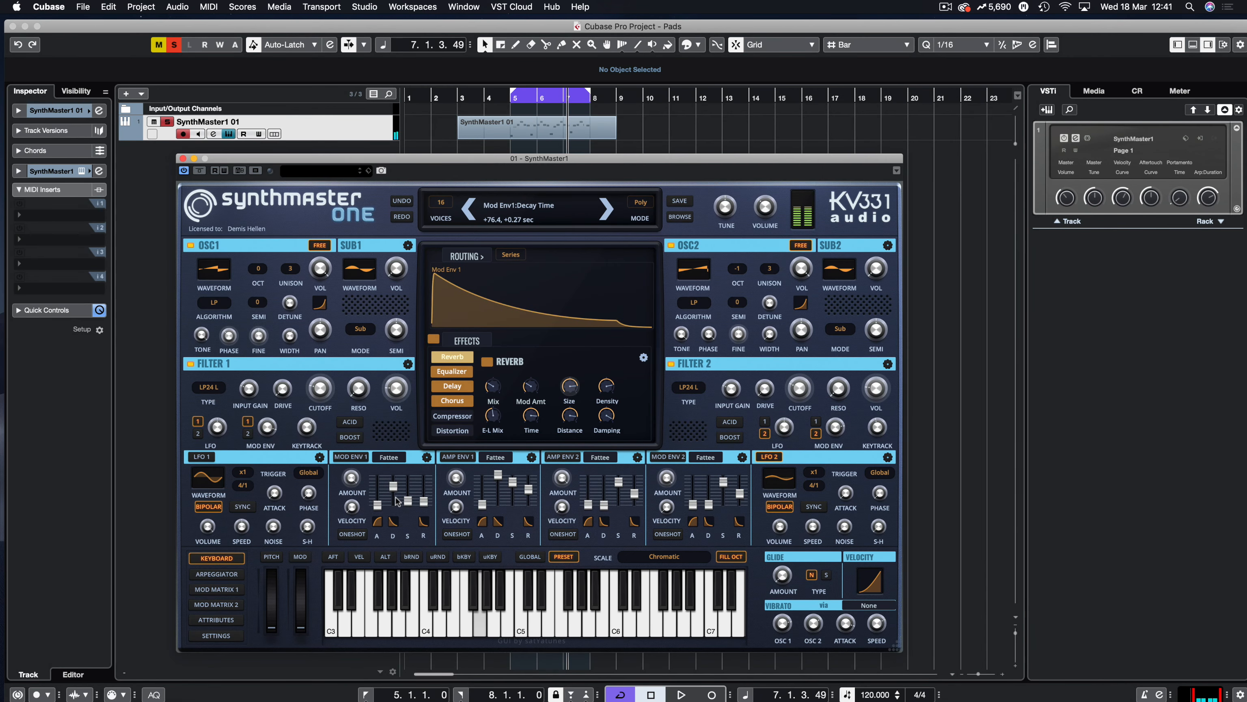
{"action": "key", "text": "space"}
{"action": "mouse_move", "coordinate": [394, 488]}
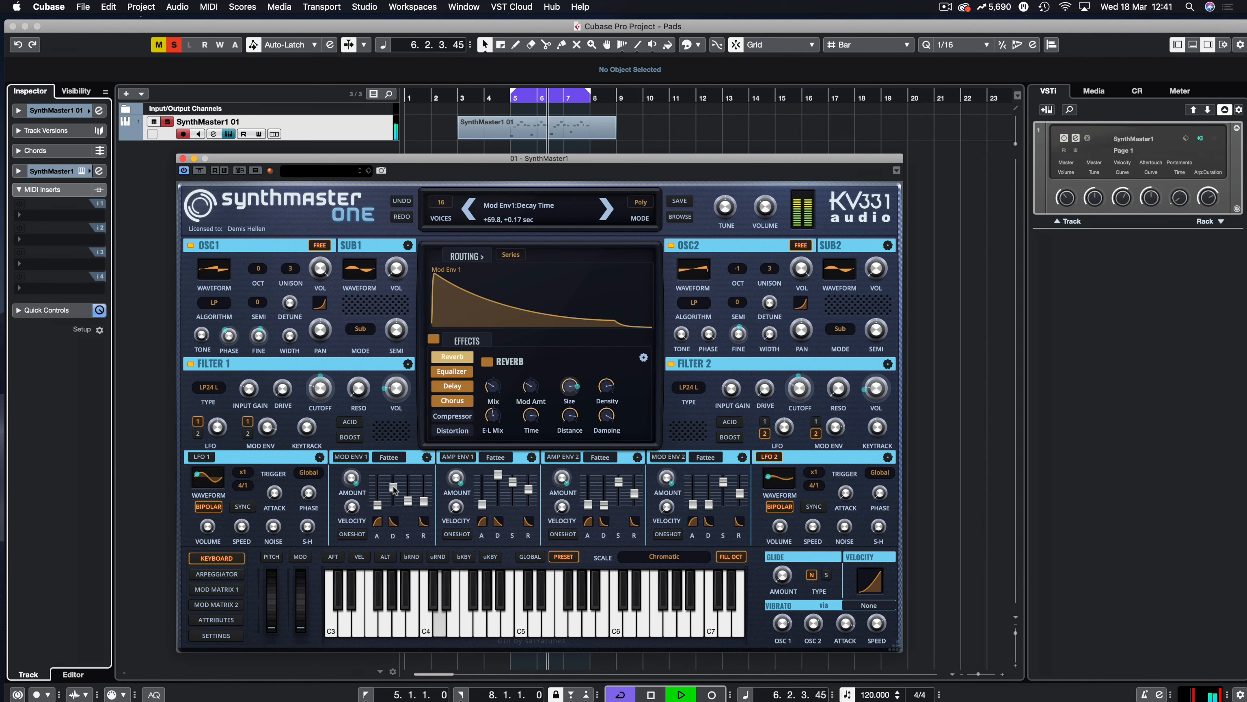
{"action": "left_click_drag", "start_coordinate": [394, 488], "coordinate": [393, 485]}
{"action": "mouse_move", "coordinate": [302, 440]}
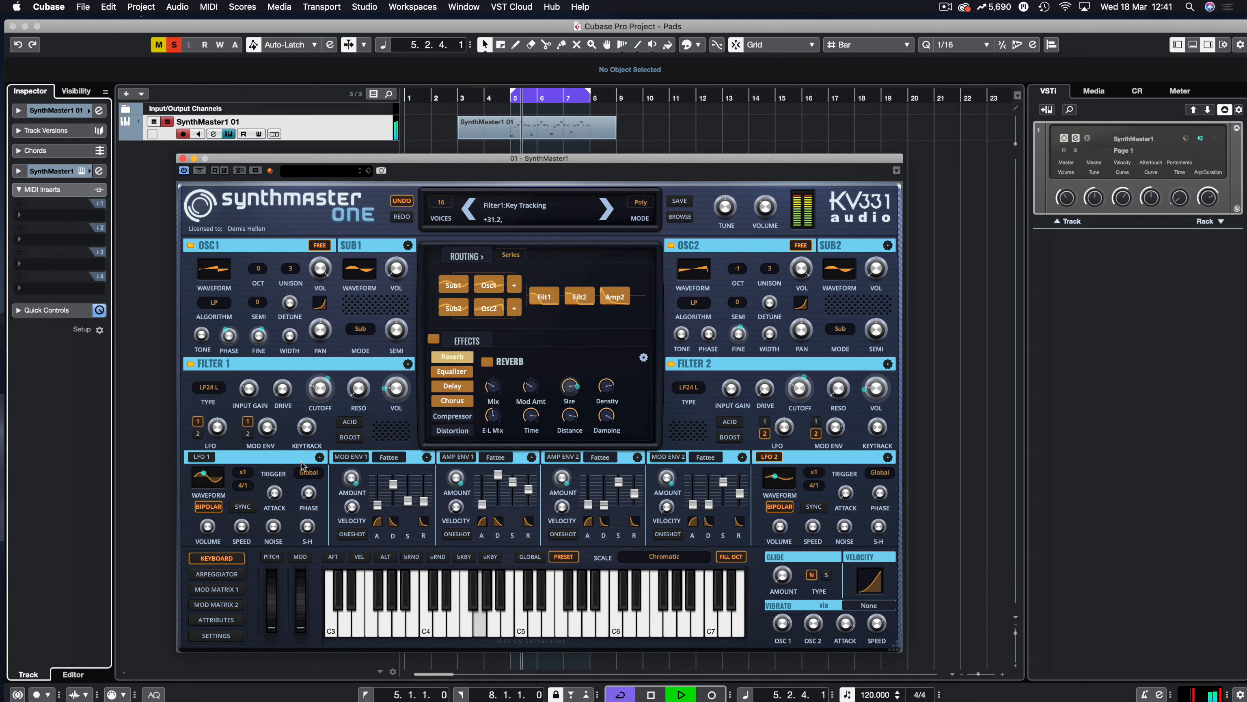
{"action": "mouse_move", "coordinate": [302, 441]}
{"action": "left_mouse_down"}
{"action": "mouse_move", "coordinate": [304, 459]}
{"action": "mouse_move", "coordinate": [310, 437]}
{"action": "left_mouse_up"}
{"action": "mouse_move", "coordinate": [394, 486]}
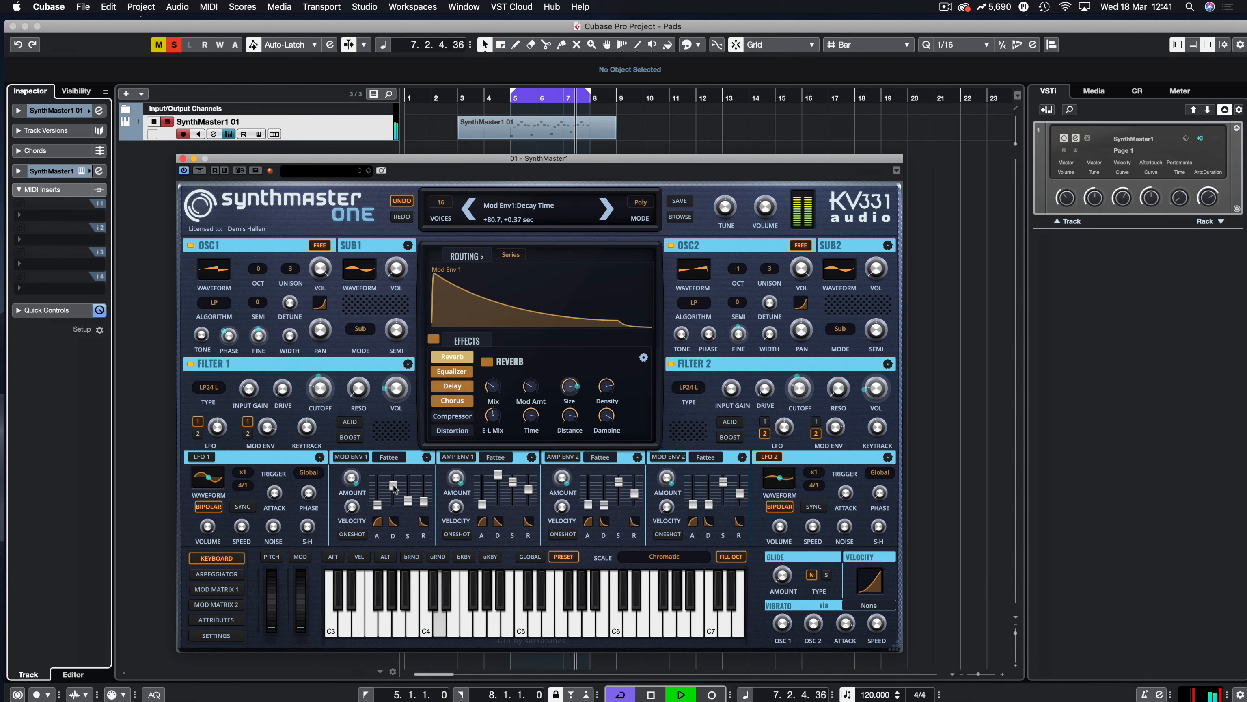
Fine-tune modulation envelope 1's decay and turn on its one-shot mode during playback
{"action": "left_click_drag", "start_coordinate": [394, 486], "coordinate": [395, 487]}
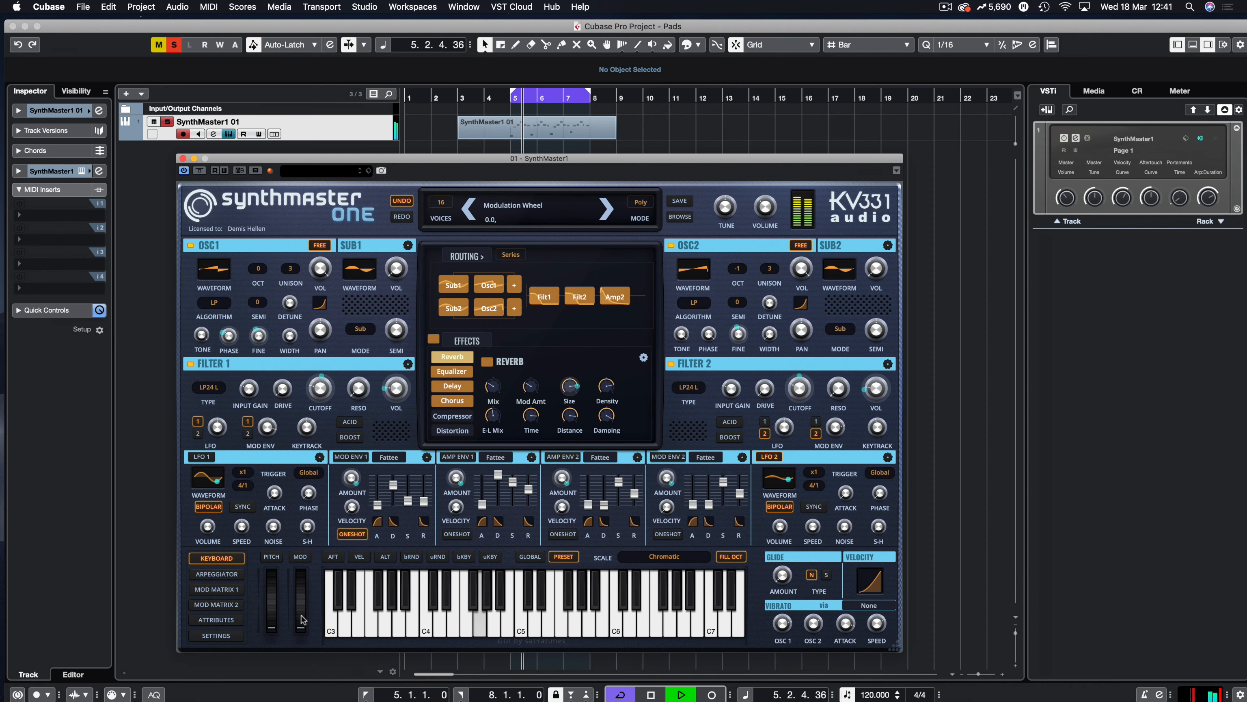
{"action": "mouse_move", "coordinate": [317, 396]}
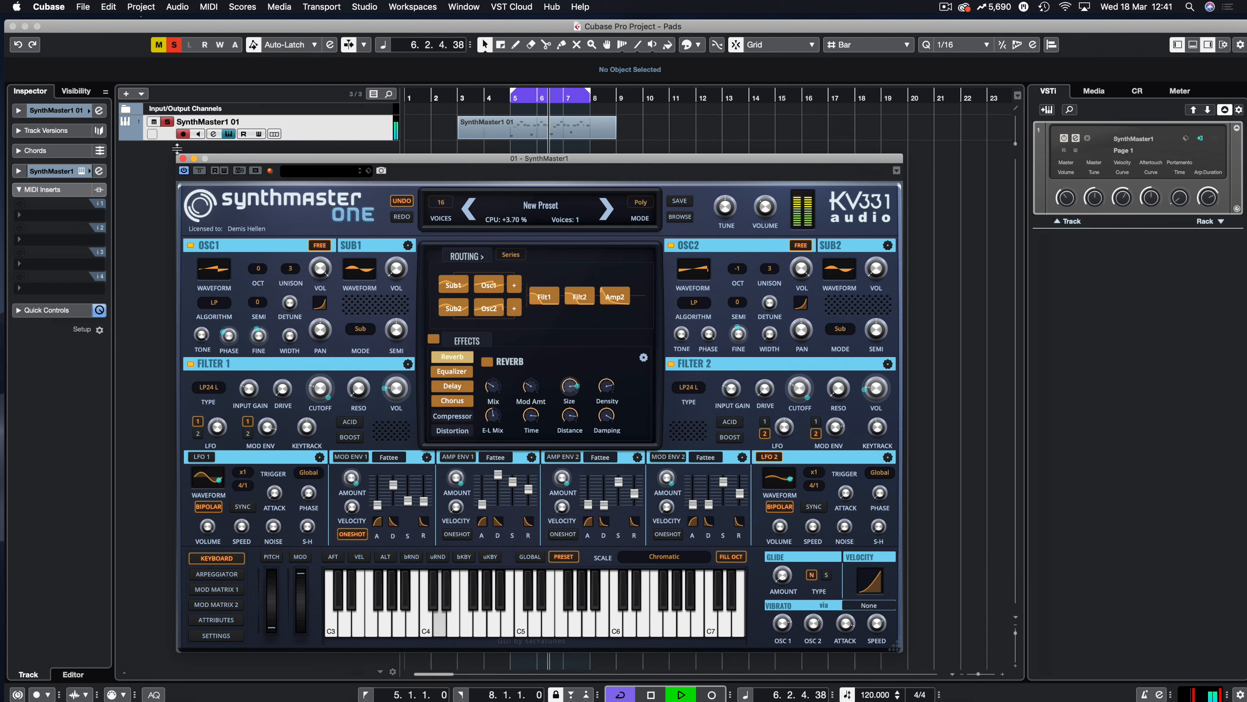
Stop playback, put the synth editor away and open the SynthMaster1 01 part in the Key Editor
{"action": "key", "text": "space"}
{"action": "left_click", "coordinate": [182, 158]}
{"action": "double_click", "coordinate": [540, 129]}
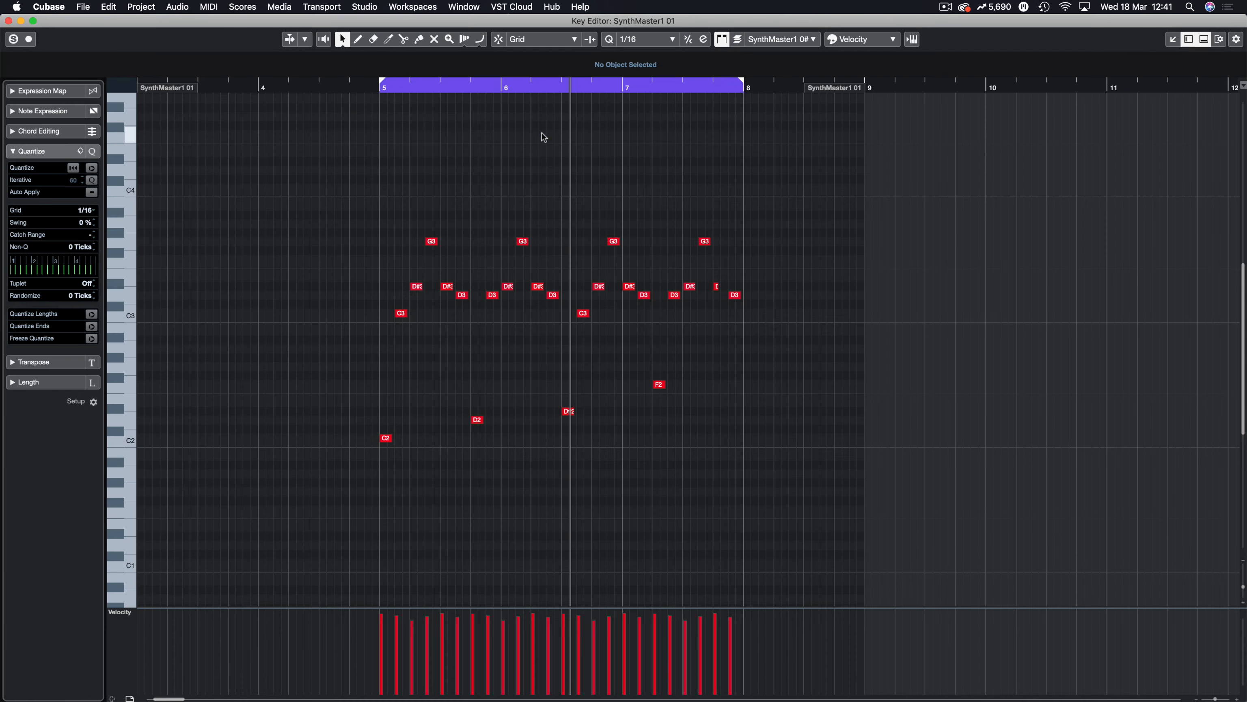
{"action": "left_click_drag", "start_coordinate": [312, 364], "coordinate": [741, 479]}
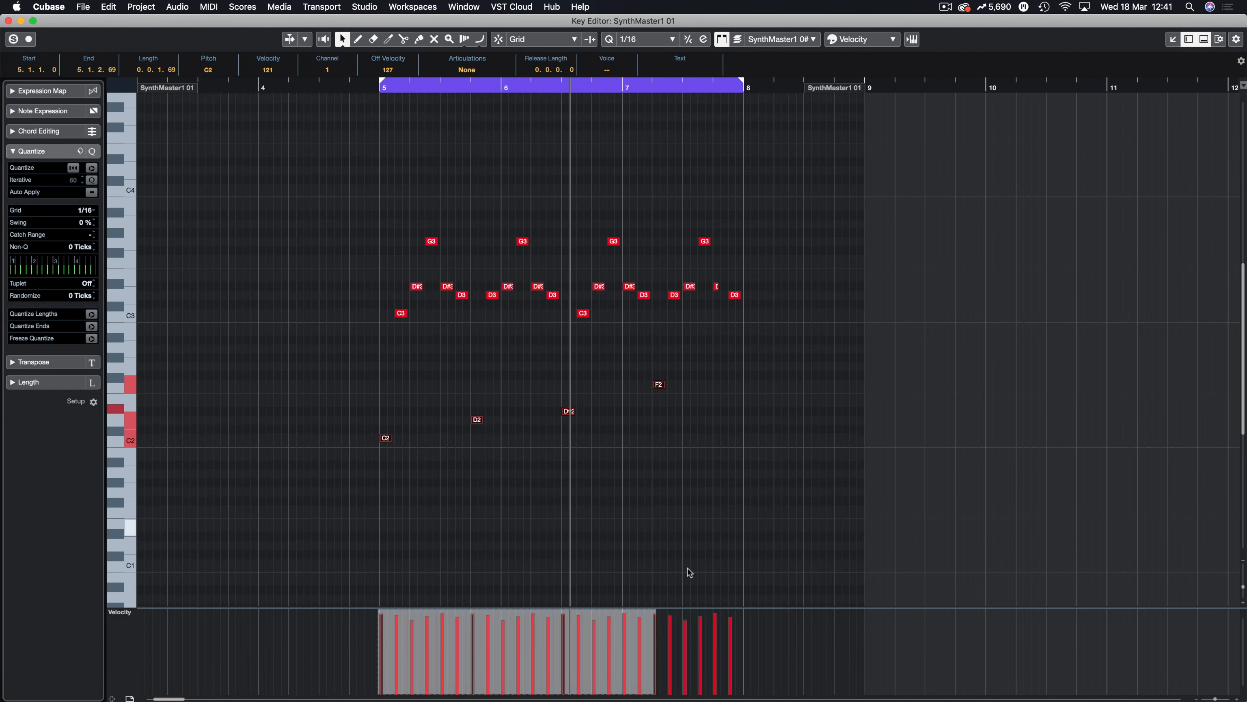
{"action": "key", "text": "ctrl+c"}
{"action": "key", "text": "l"}
{"action": "key", "text": "ctrl+v"}
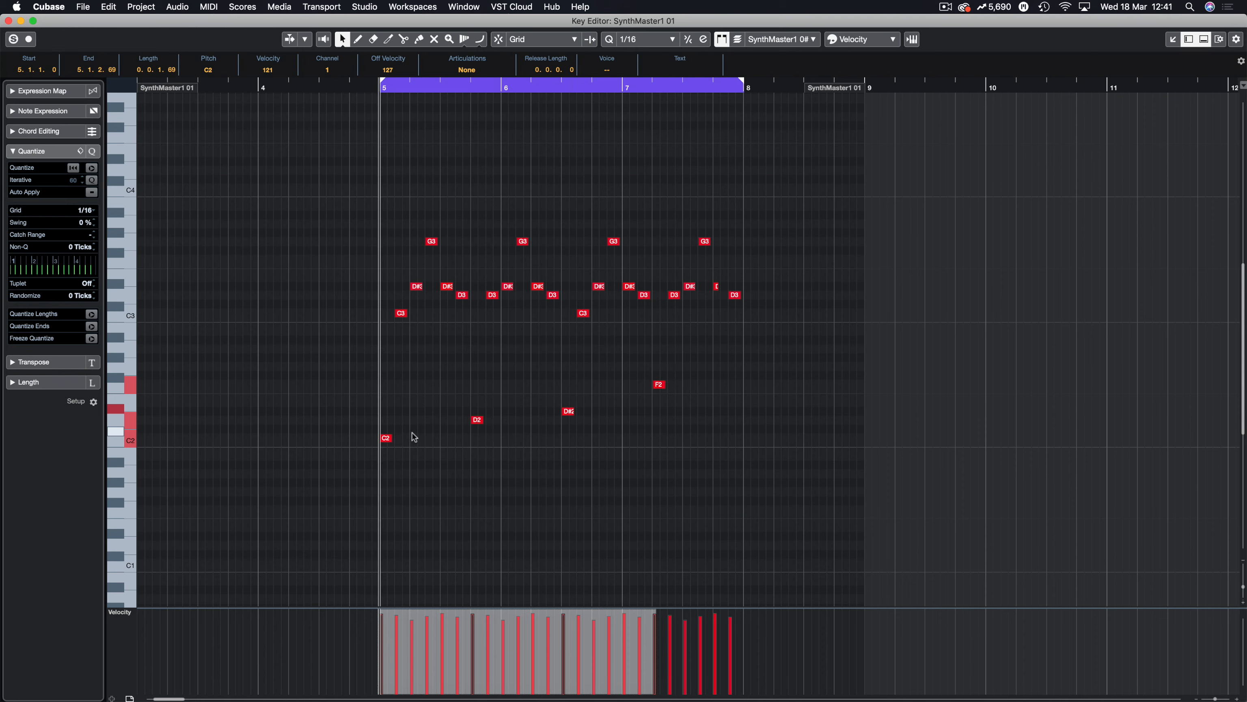
{"action": "key", "text": "shift+Down"}
{"action": "key", "text": "Delete"}
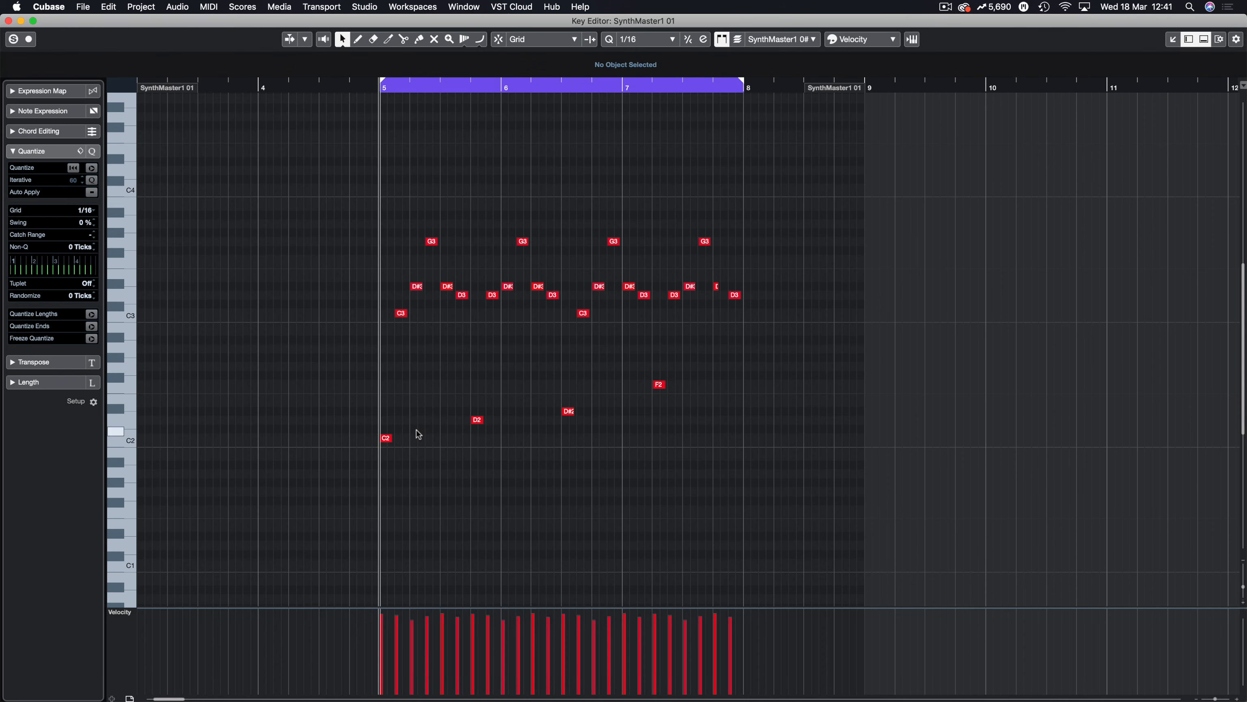
{"action": "left_click_drag", "start_coordinate": [740, 363], "coordinate": [317, 496]}
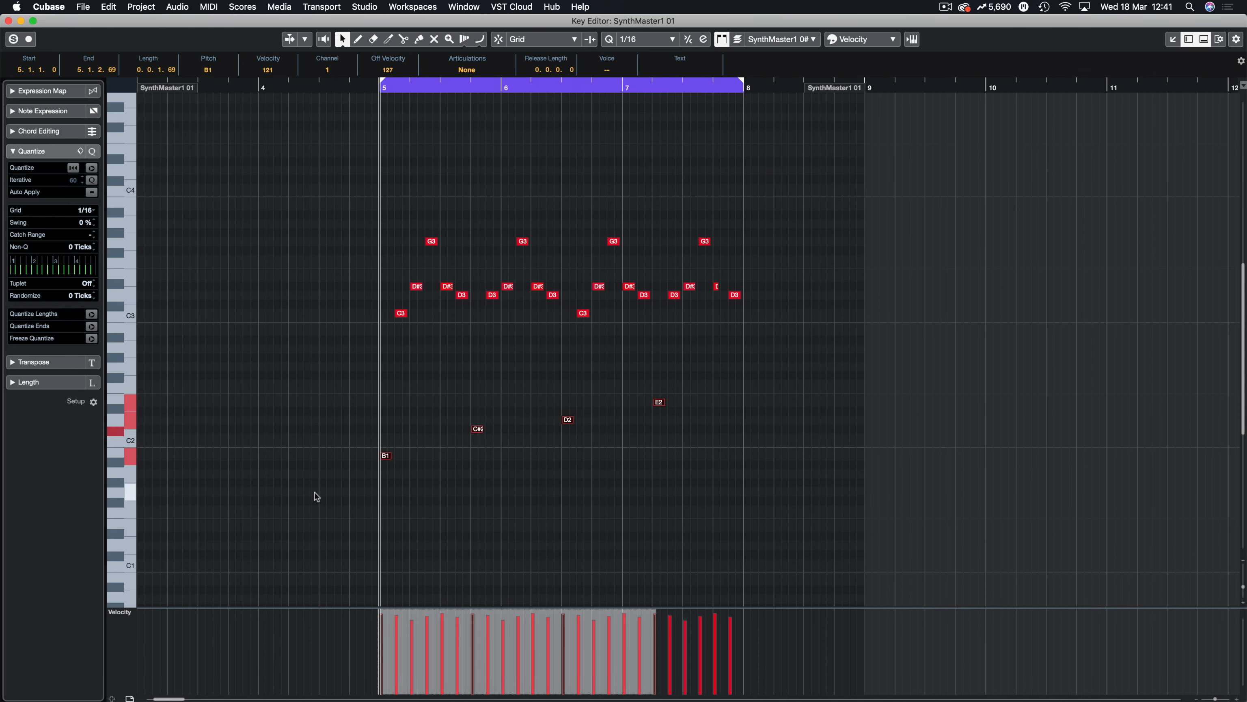
{"action": "left_click", "coordinate": [345, 468]}
{"action": "left_click", "coordinate": [387, 437]}
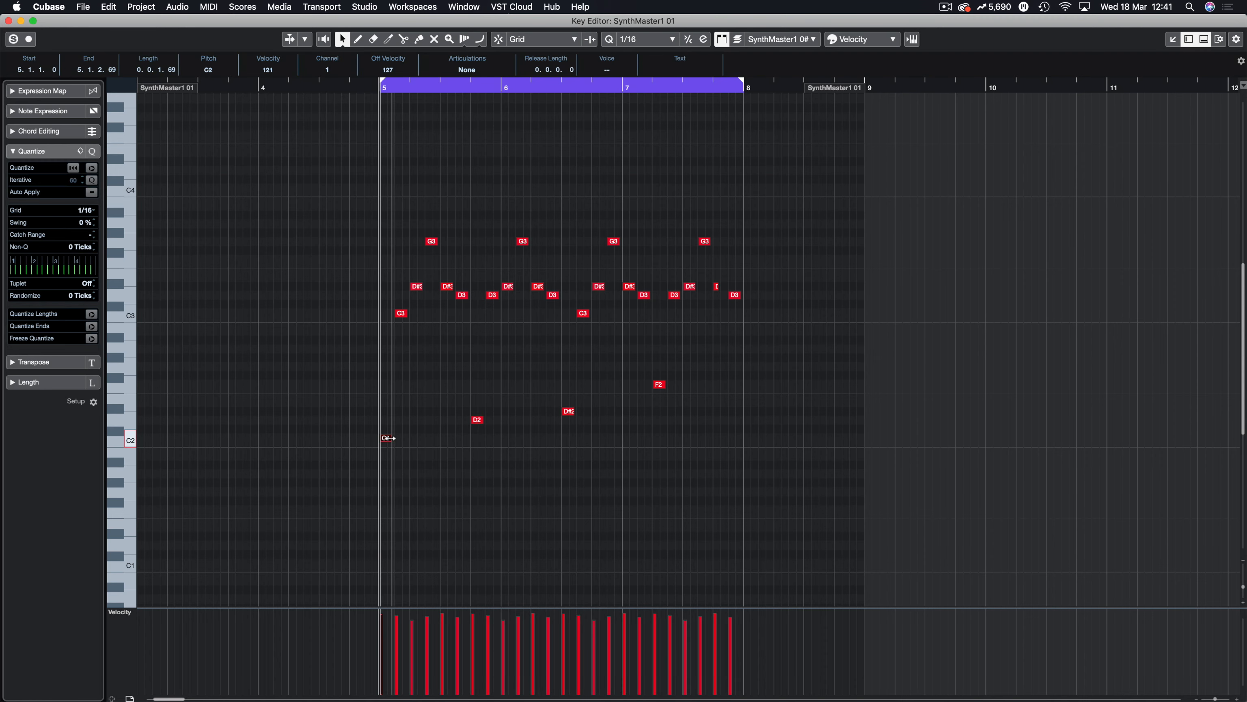
{"action": "key", "text": "Delete"}
{"action": "key", "text": "super+z"}
Duplicate the four low notes C2, D2, D#2 and F2 in place and transpose the copies down one octave
{"action": "left_click_drag", "start_coordinate": [731, 365], "coordinate": [303, 483]}
{"action": "key", "text": "super+c"}
{"action": "key", "text": "super+v"}
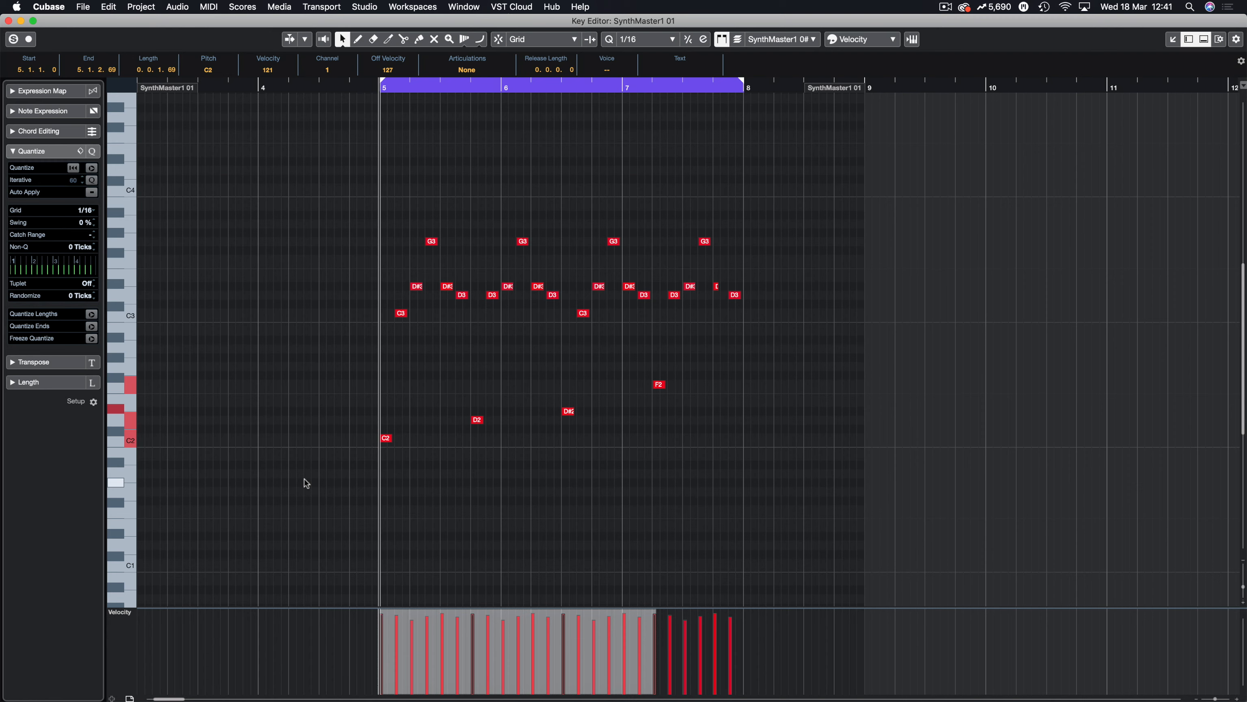
{"action": "key", "text": "shift+Down"}
Repeat each octave-lower bass note at one-beat intervals to make three of each, turn on snap, and lengthen all these bass notes
{"action": "left_click_drag", "start_coordinate": [386, 564], "coordinate": [449, 568]}
{"action": "key", "text": "j"}
{"action": "left_click_drag", "start_coordinate": [766, 487], "coordinate": [332, 592]}
{"action": "left_click_drag", "start_coordinate": [393, 566], "coordinate": [405, 574]}
{"action": "left_click", "coordinate": [424, 531]}
Audition the loop with the added bass notes, leaving the Key Editor and reopening the synth editor during playback
{"action": "key", "text": "space"}
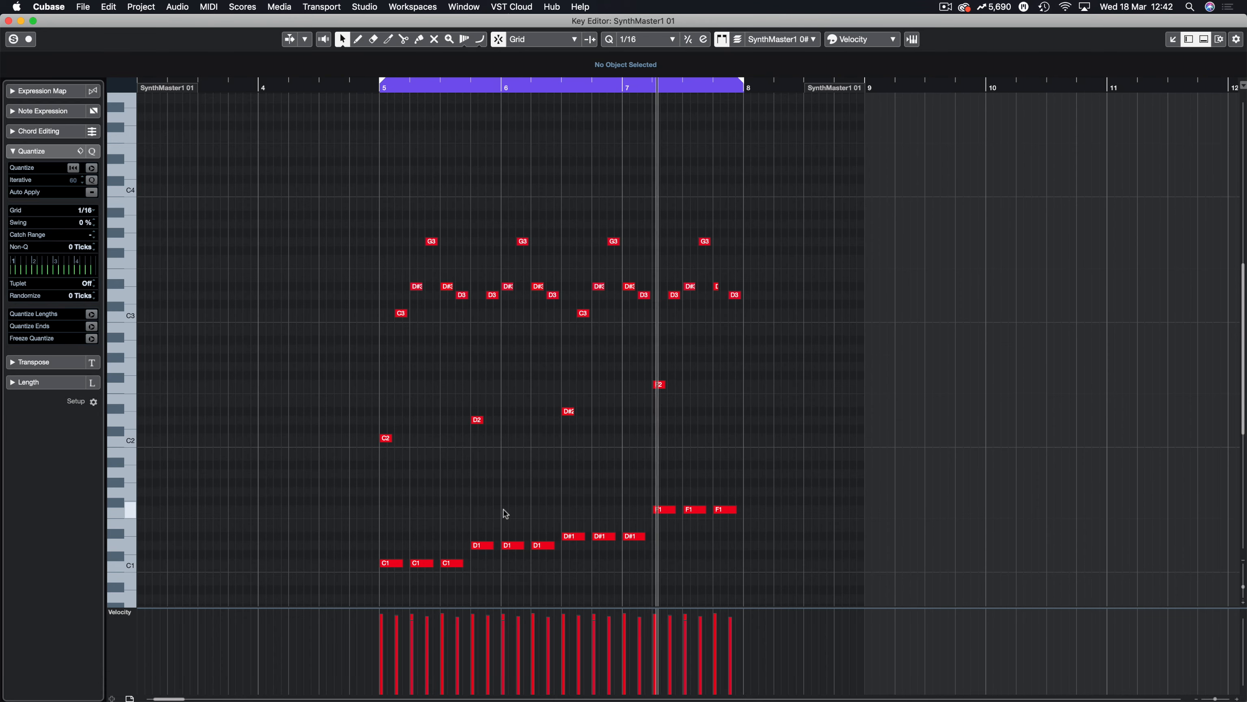
{"action": "key", "text": "super+w"}
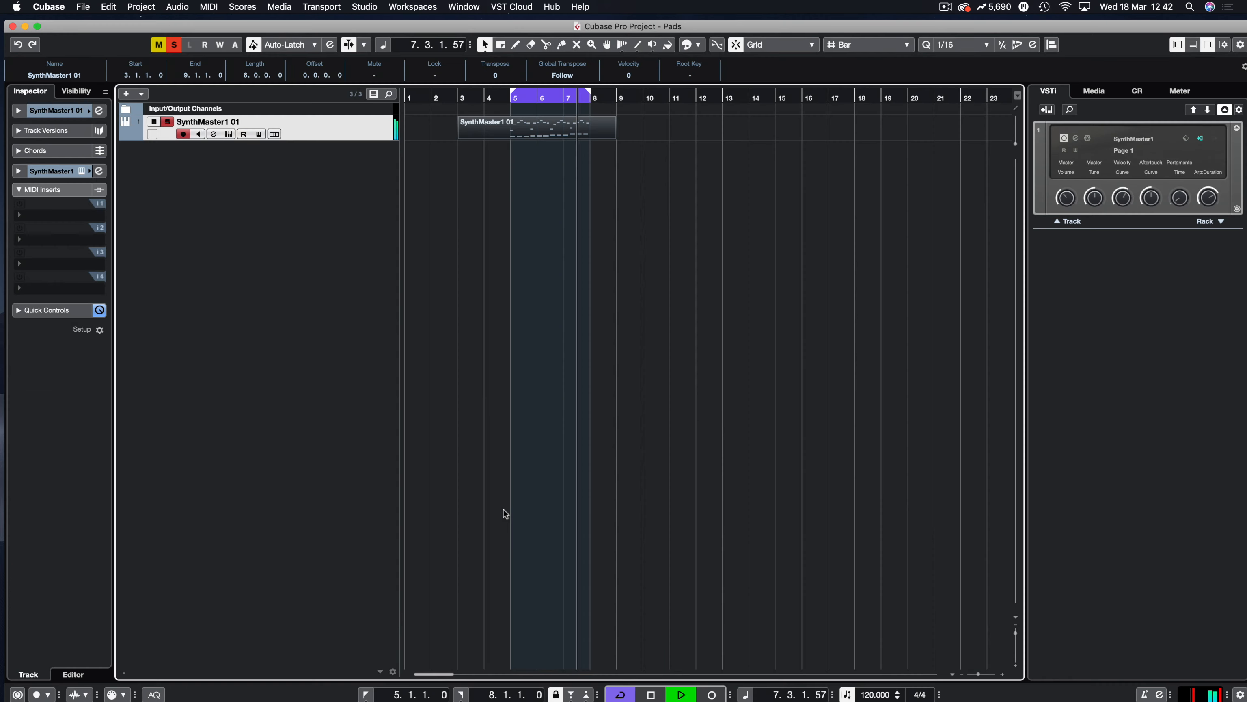
{"action": "left_click", "coordinate": [81, 170]}
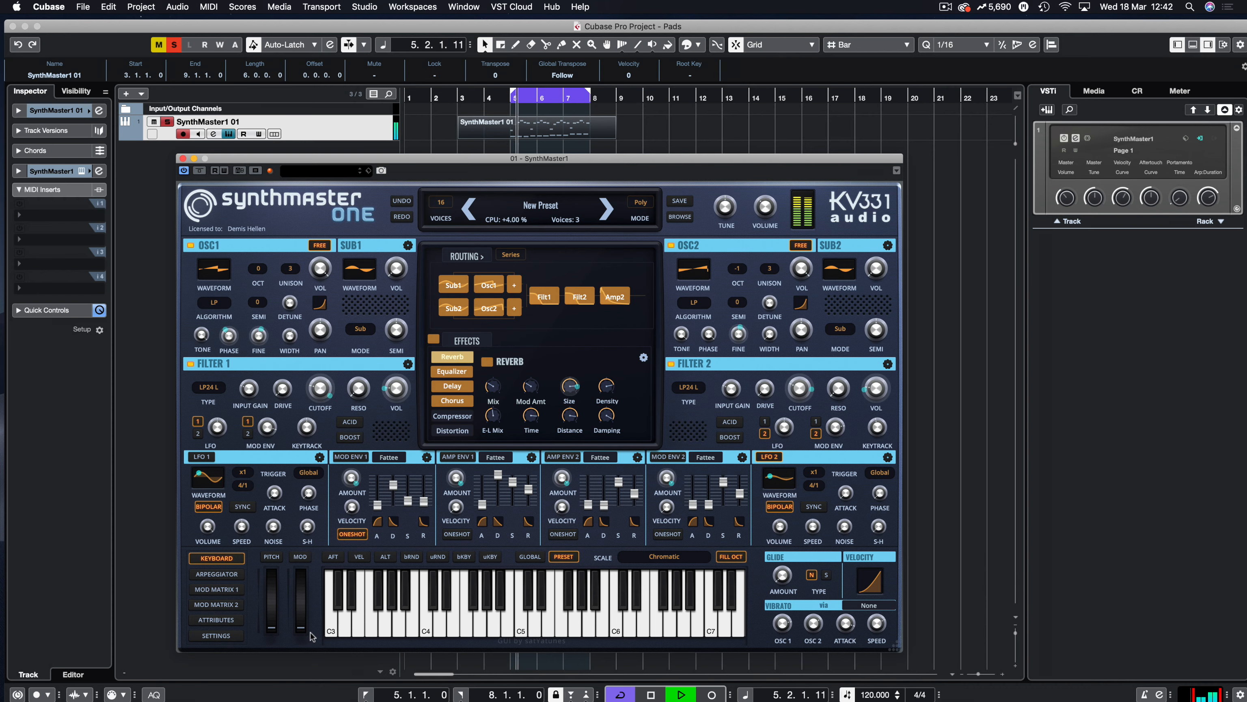
{"action": "mouse_move", "coordinate": [375, 388]}
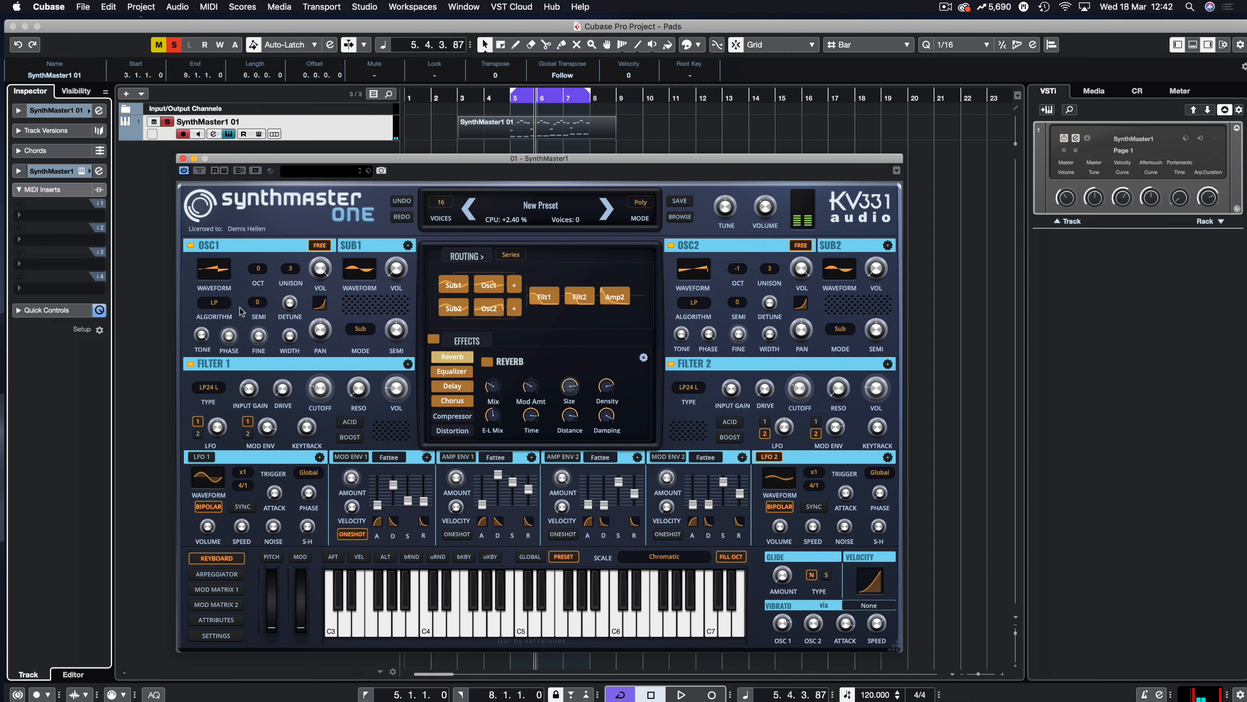
{"action": "mouse_move", "coordinate": [263, 335]}
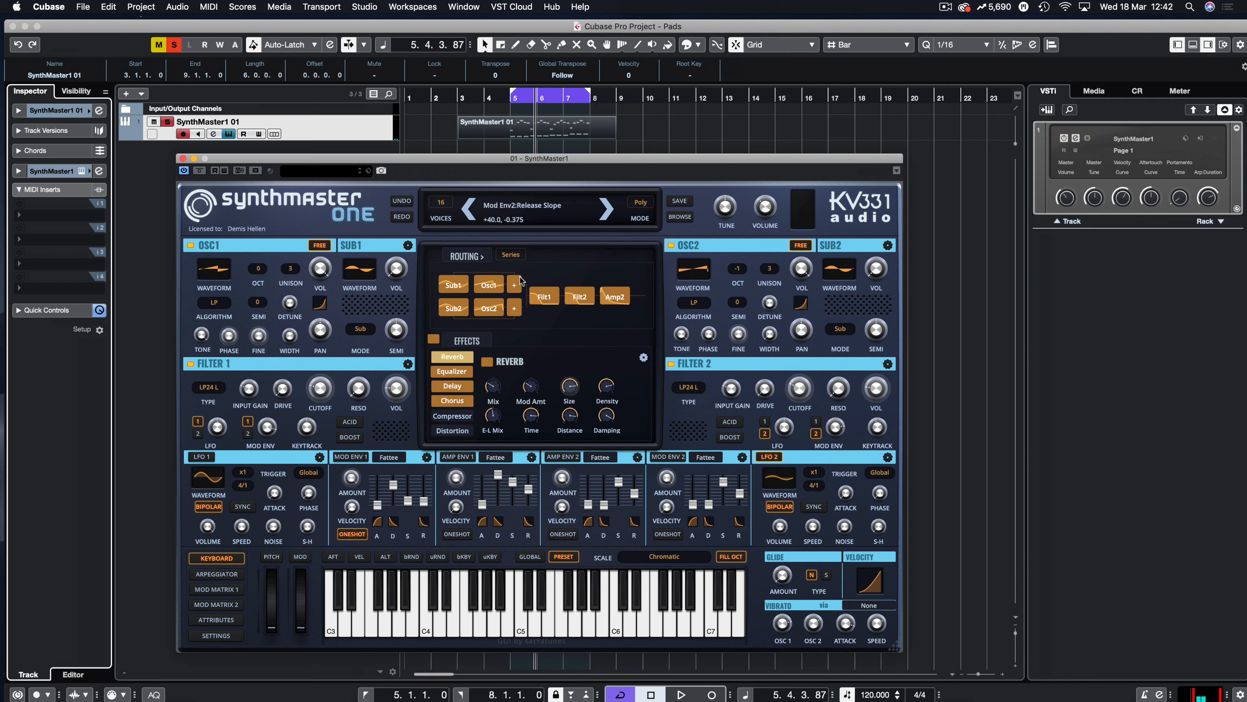
Save the synth patch as a preset named "SynthwaveMarVid Lead"
{"action": "left_click", "coordinate": [680, 202]}
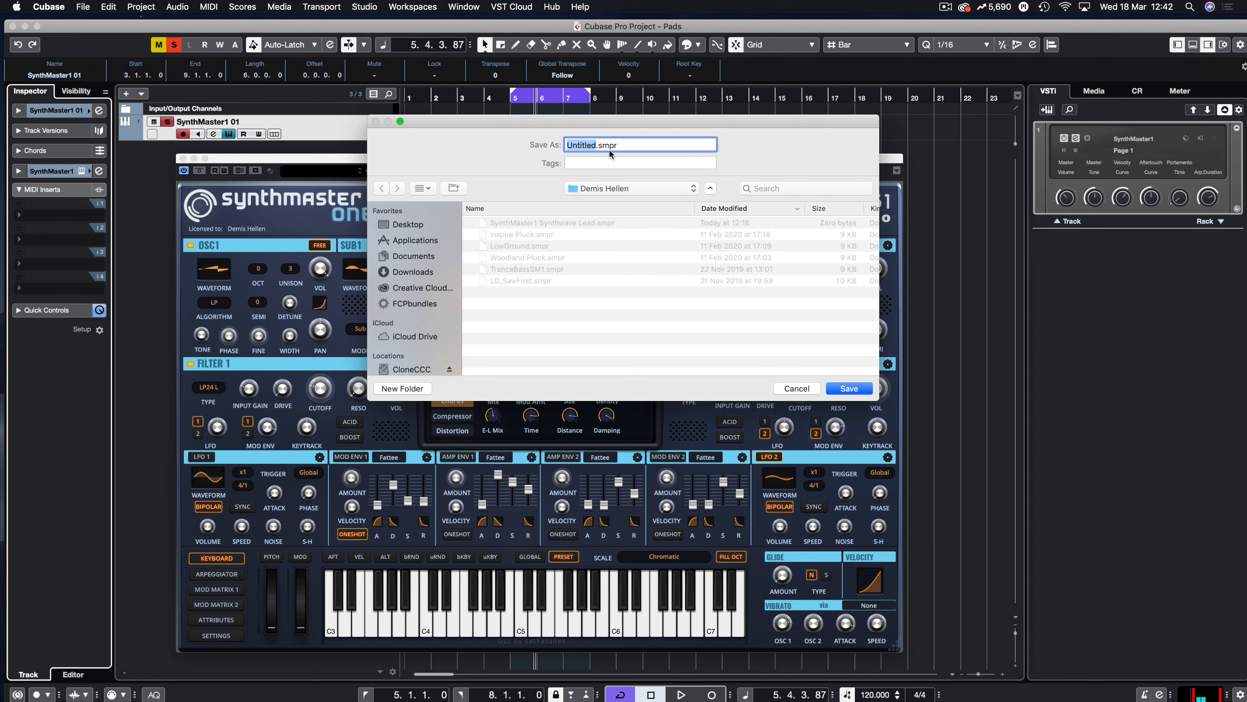
{"action": "type", "text": "SynthwaveMarVid Lead"}
{"action": "left_click", "coordinate": [837, 387]}
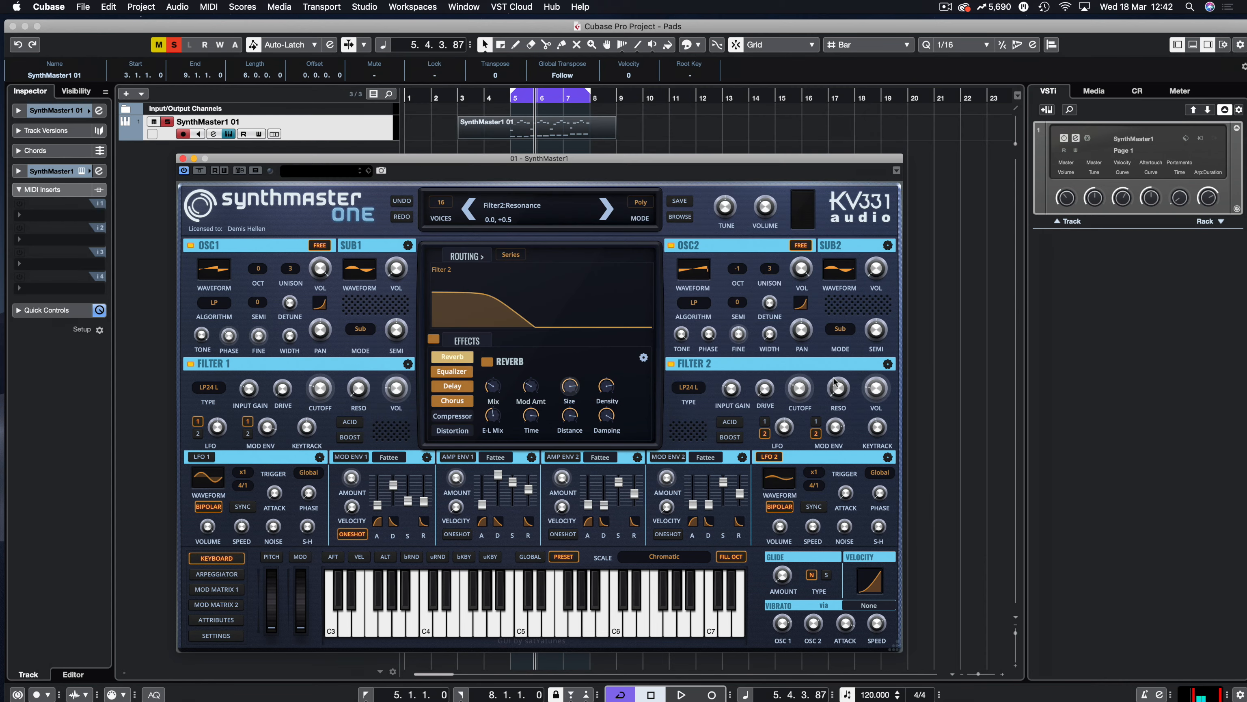